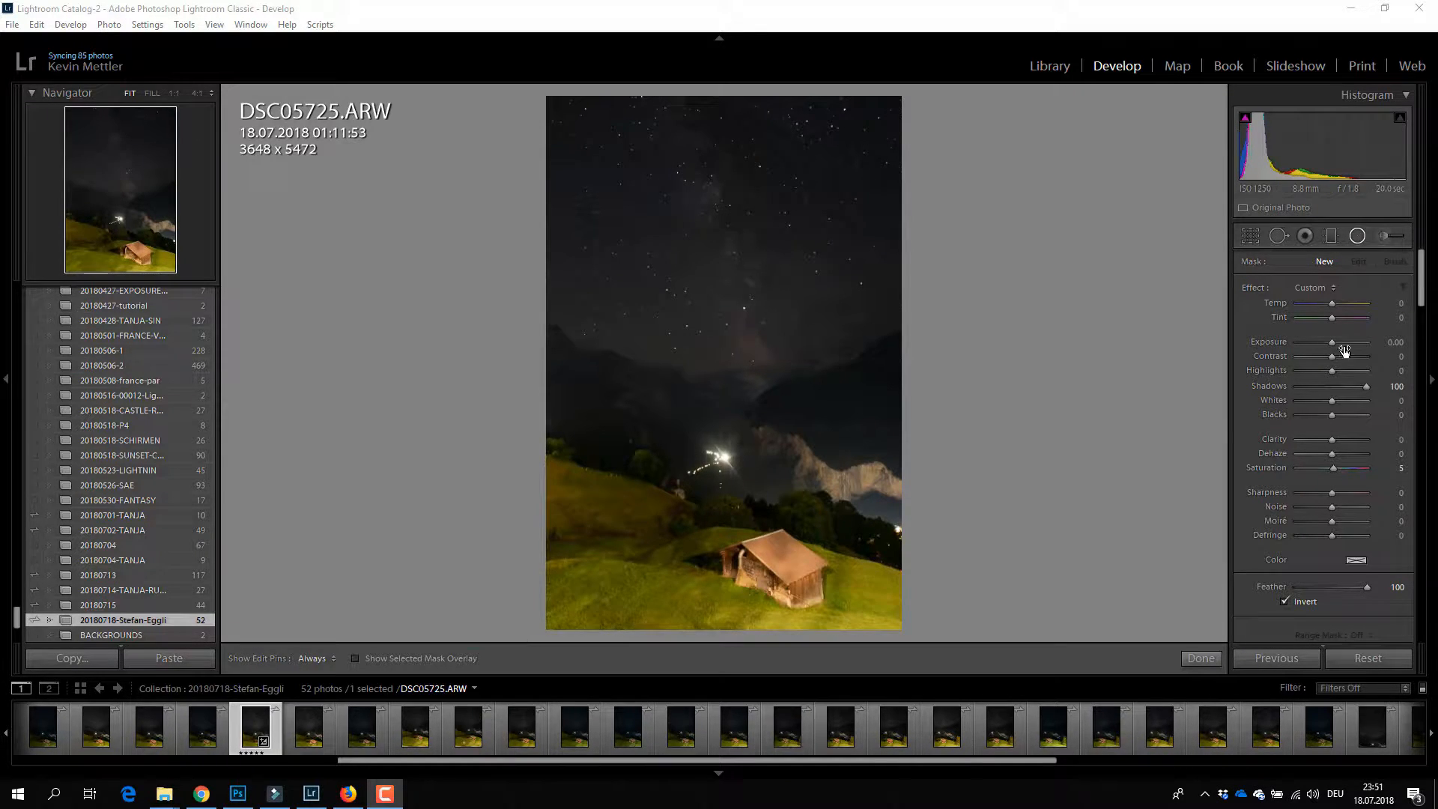
# Close the Radial Filter, try the photo's global Exposure at -0.71 after previewing clipping, and reset it to 0.
pyautogui.click(1357, 236)
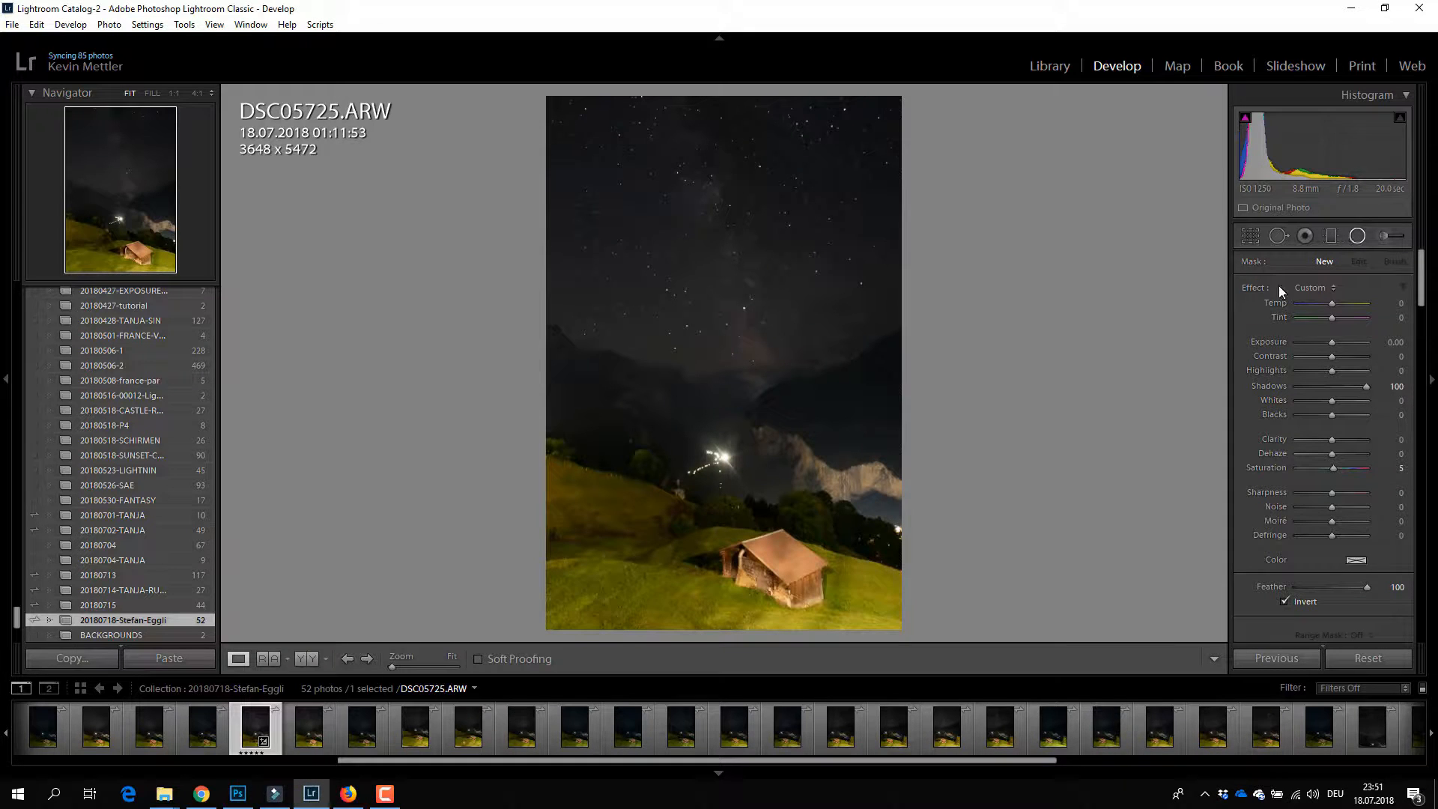
pyautogui.click(1357, 237)
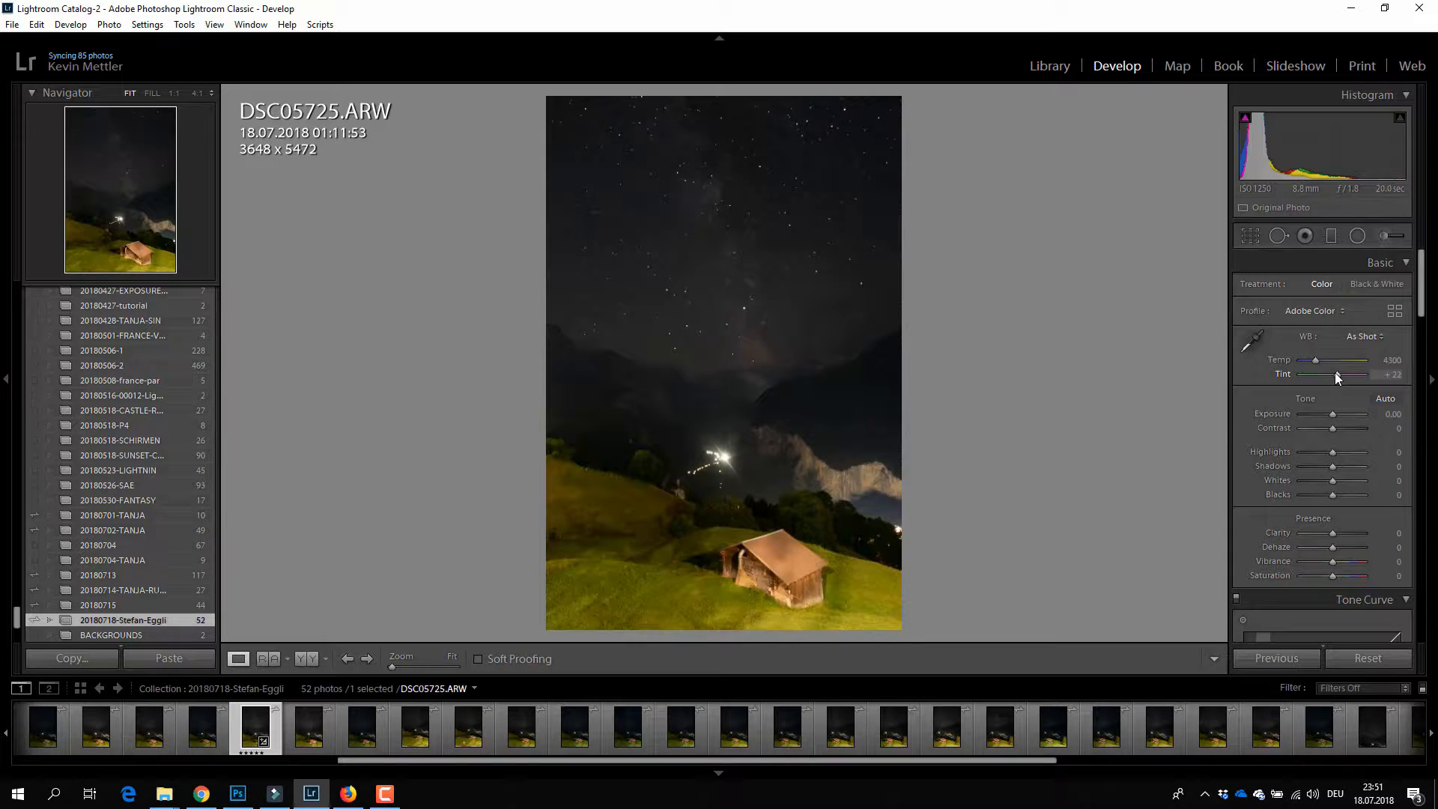
pyautogui.keyDown('alt'); pyautogui.click(1331, 415); pyautogui.keyUp('alt')
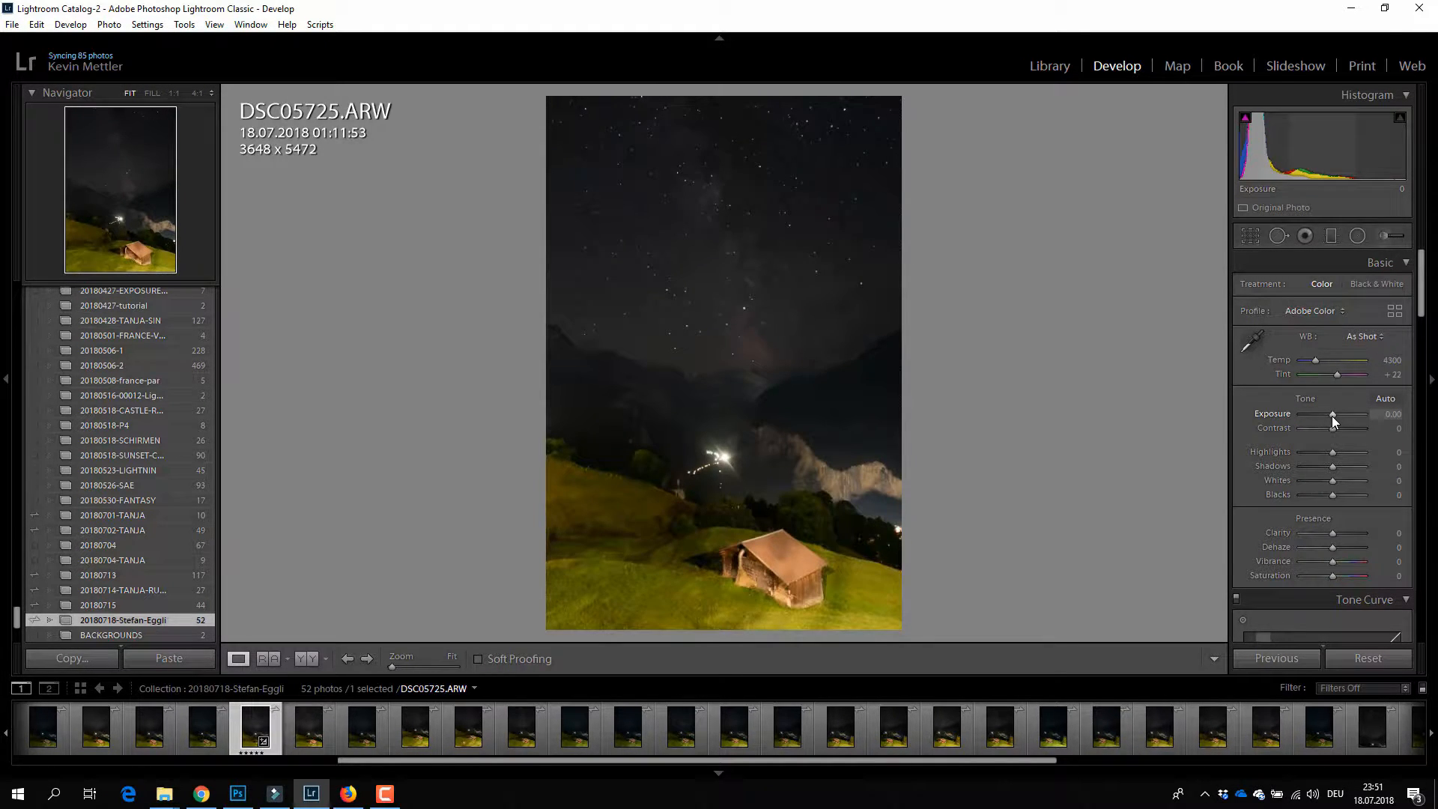
pyautogui.keyDown('alt'); pyautogui.click(1332, 415); pyautogui.keyUp('alt')
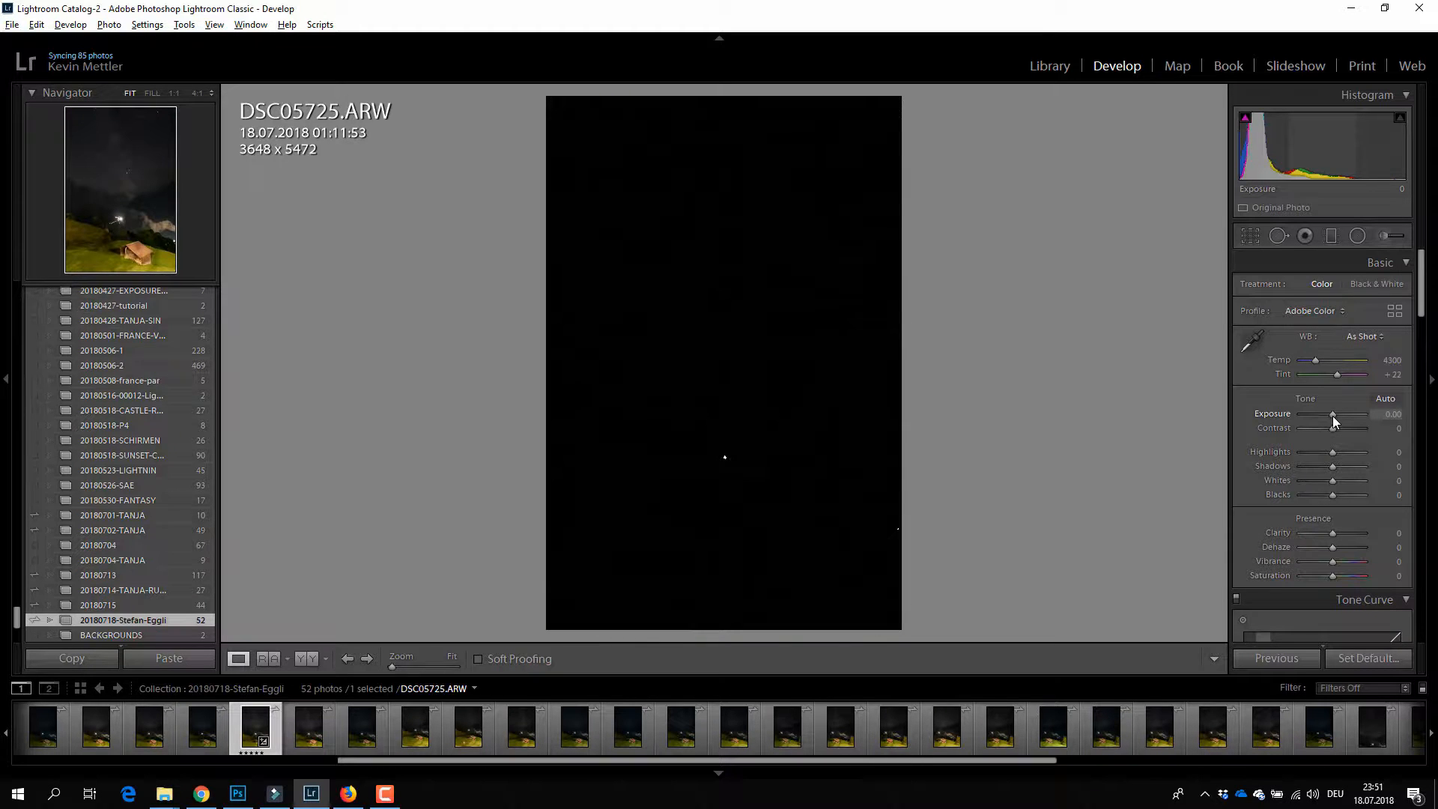
pyautogui.moveTo(1332, 416); pyautogui.dragTo(1328, 416)
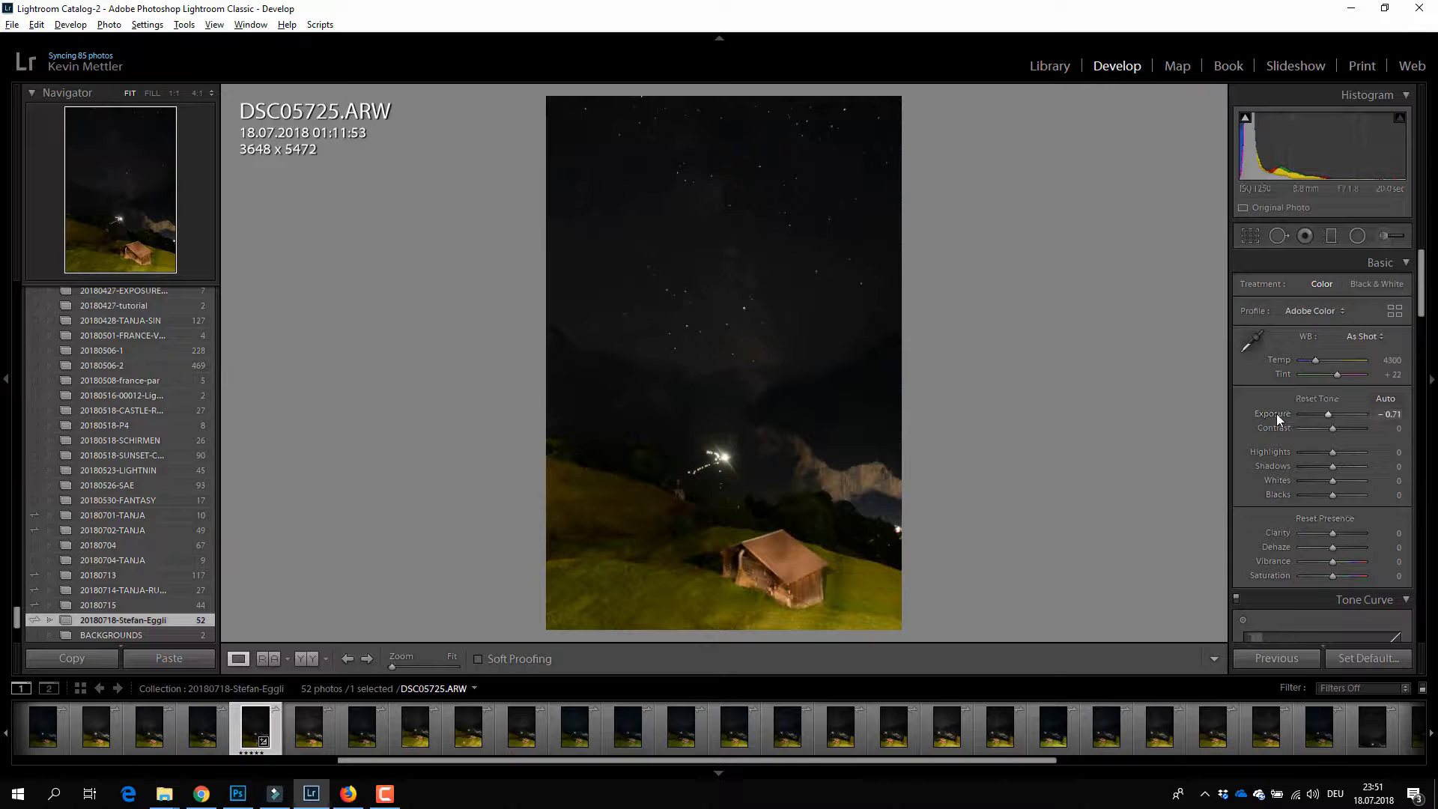
pyautogui.doubleClick(1276, 414)
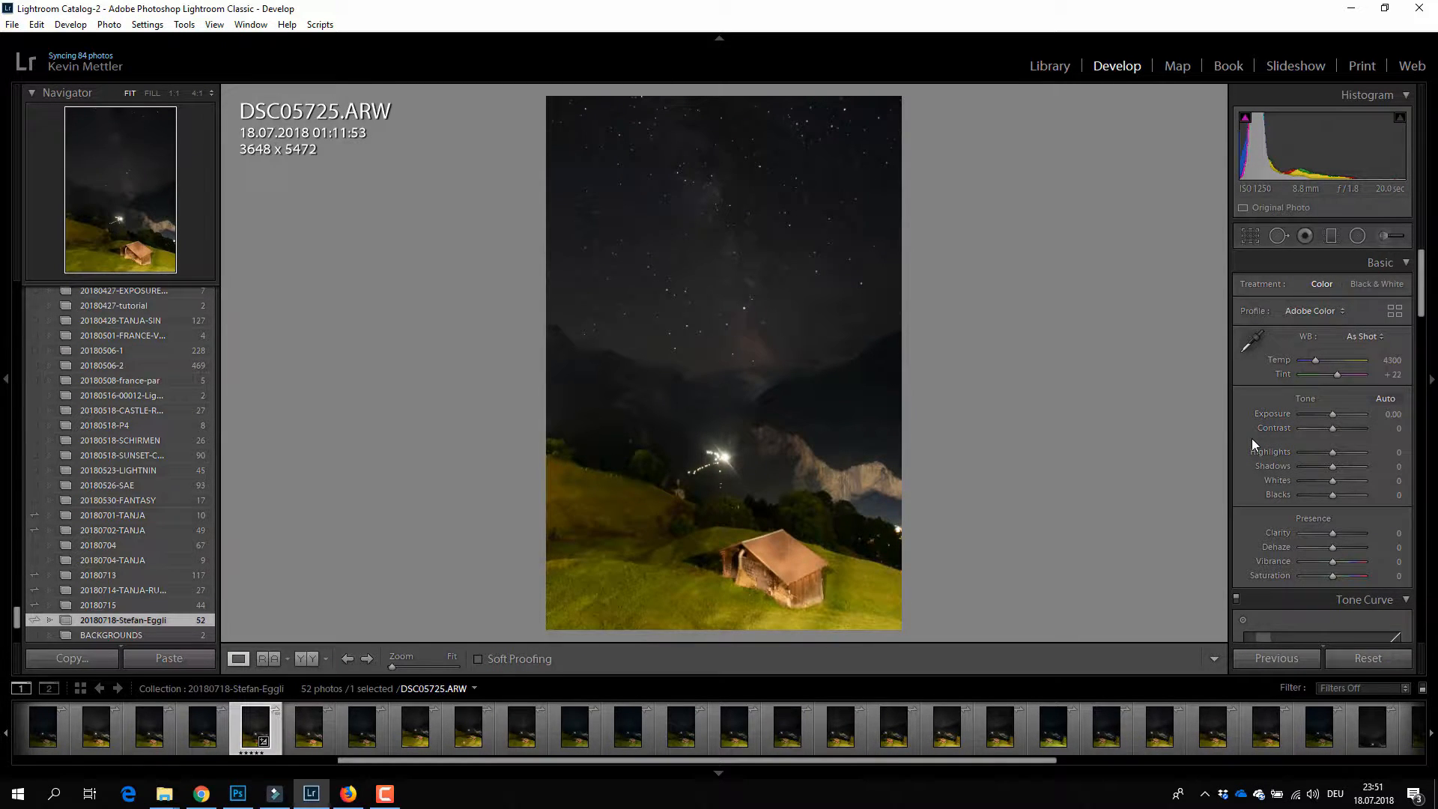
# Try raising the photo's global Highlights to +60 and reset them to 0.
pyautogui.keyDown('alt'); pyautogui.click(1332, 454); pyautogui.keyUp('alt')
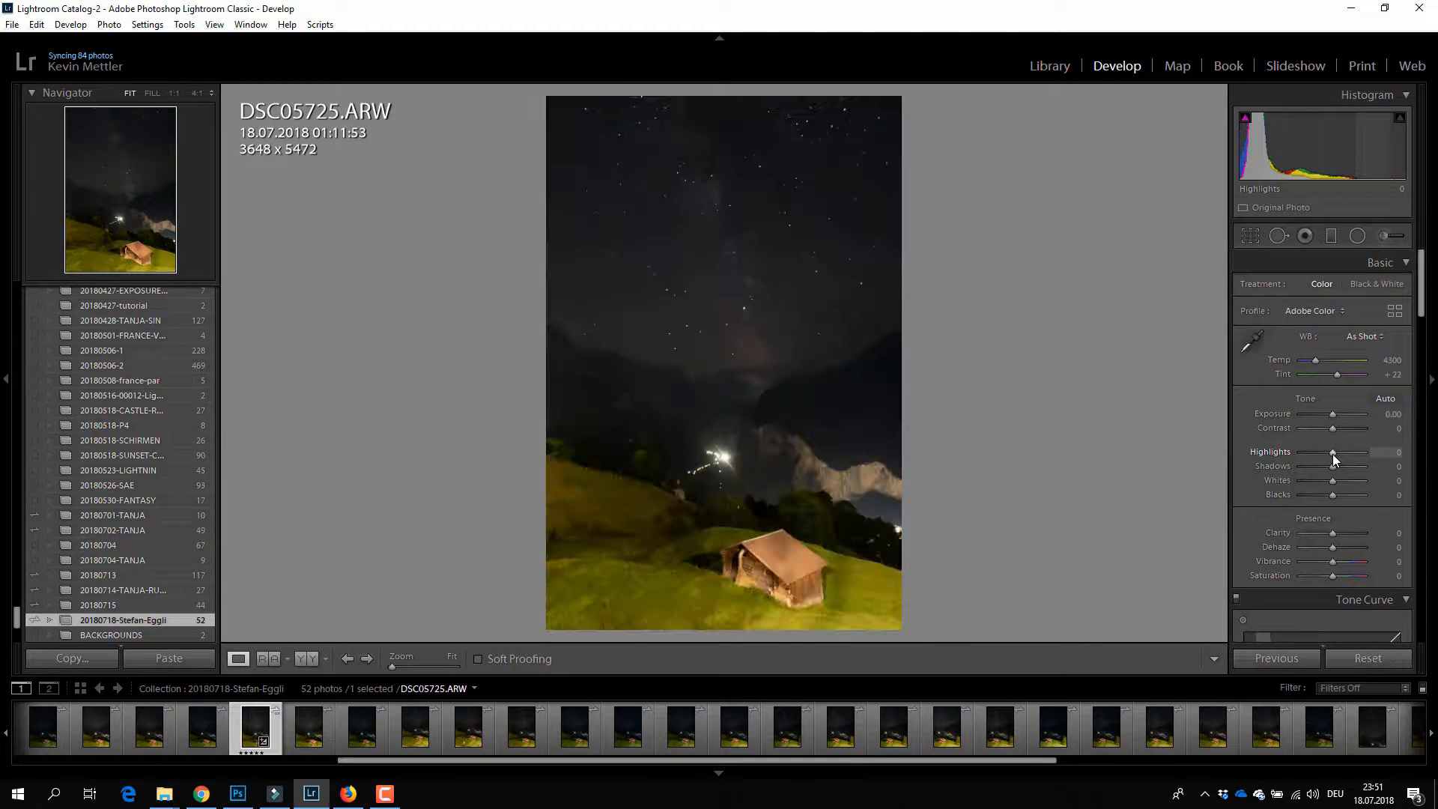
pyautogui.moveTo(1340, 453); pyautogui.dragTo(1350, 454)
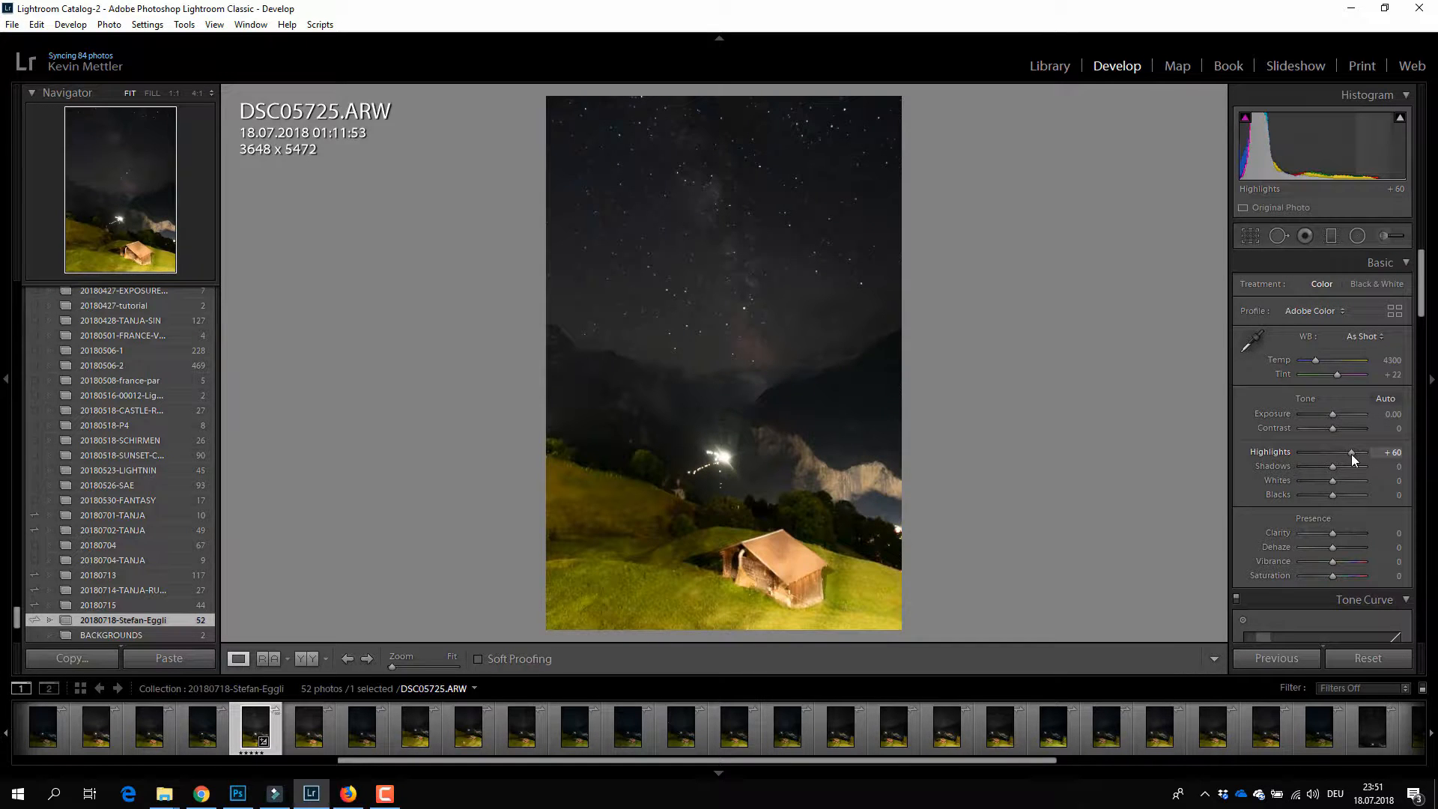
pyautogui.doubleClick(1264, 455)
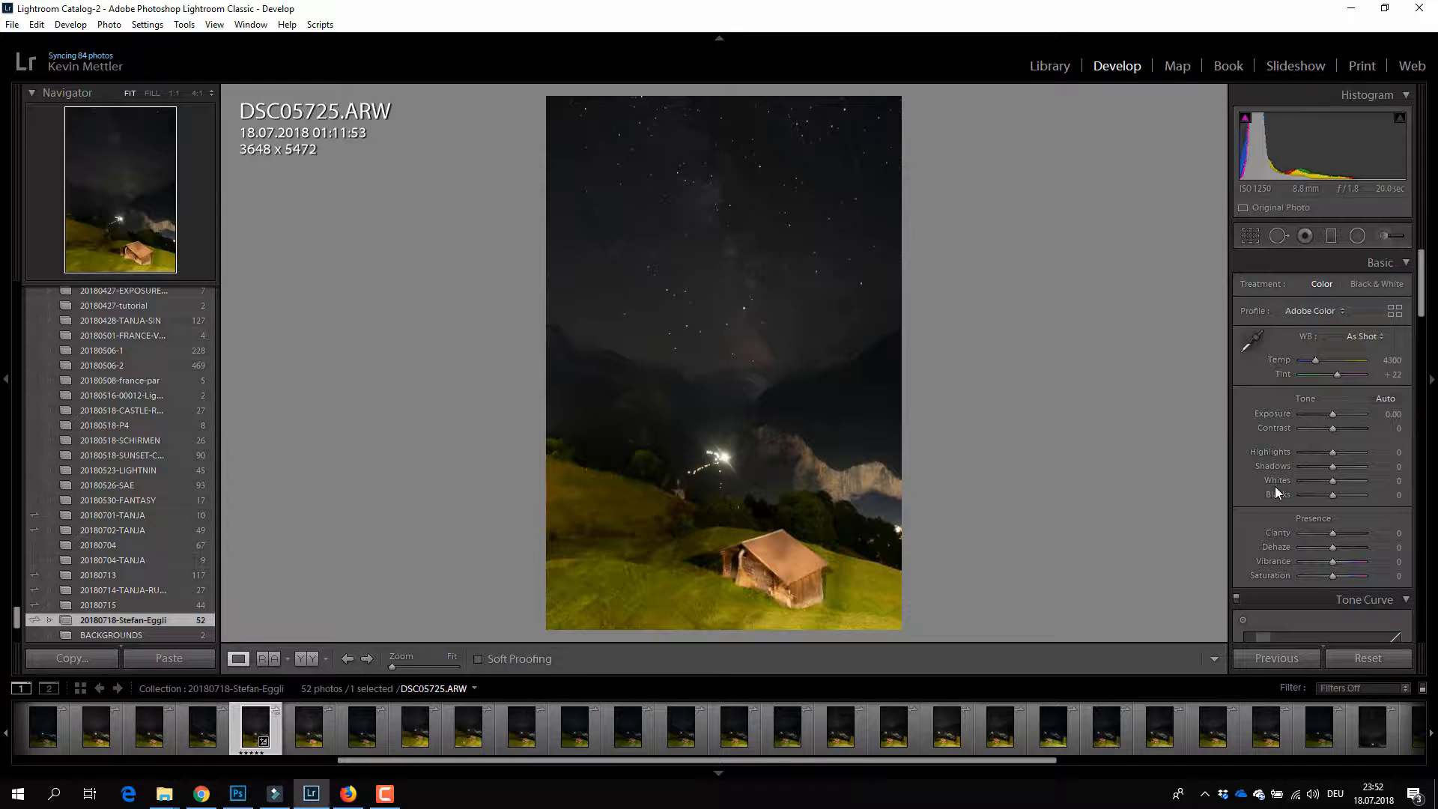
# Draw a large inverted radial filter centred on the starry sky, extending past both photo edges, and set its Shadows to 100.
pyautogui.click(1357, 236)
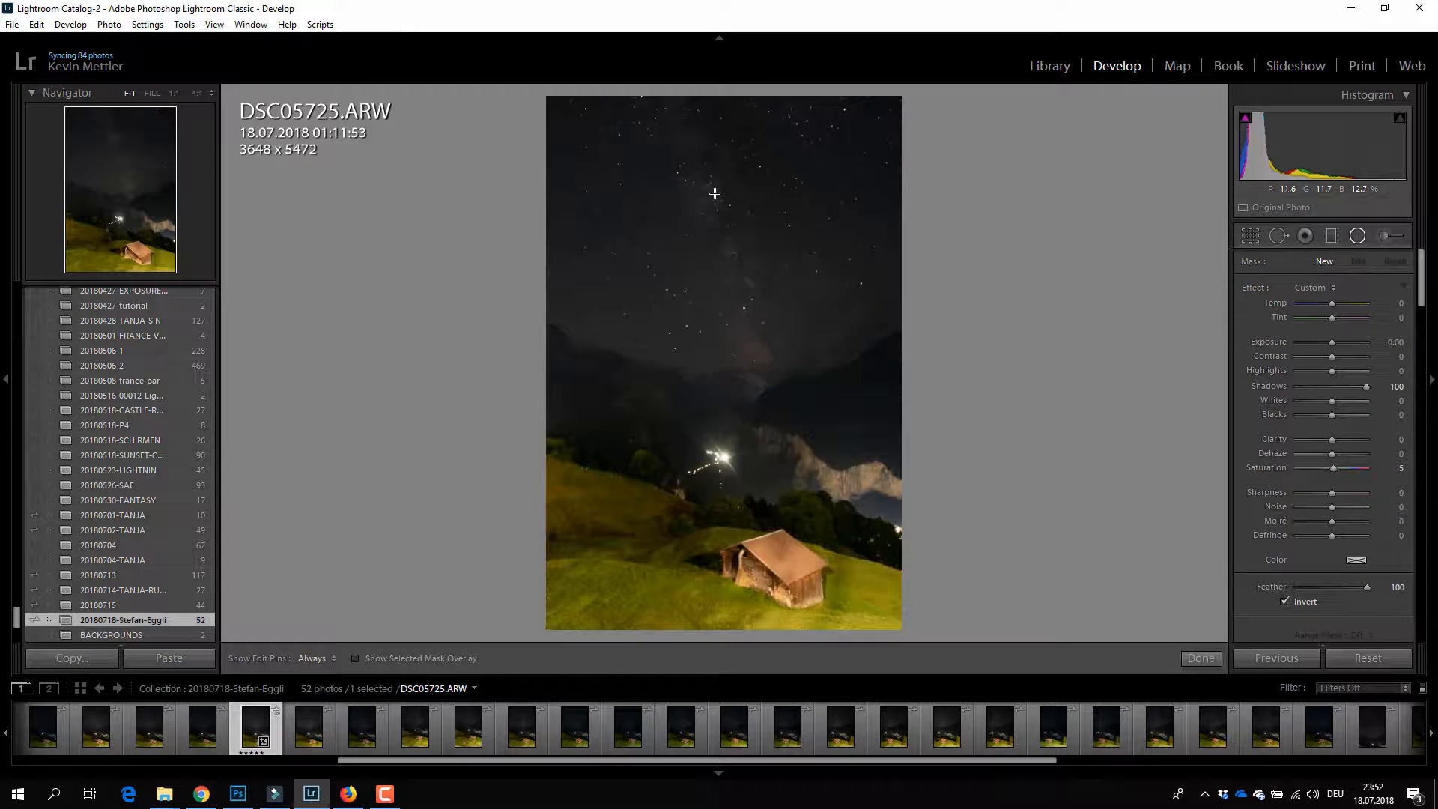
pyautogui.moveTo(722, 205); pyautogui.dragTo(1015, 378)
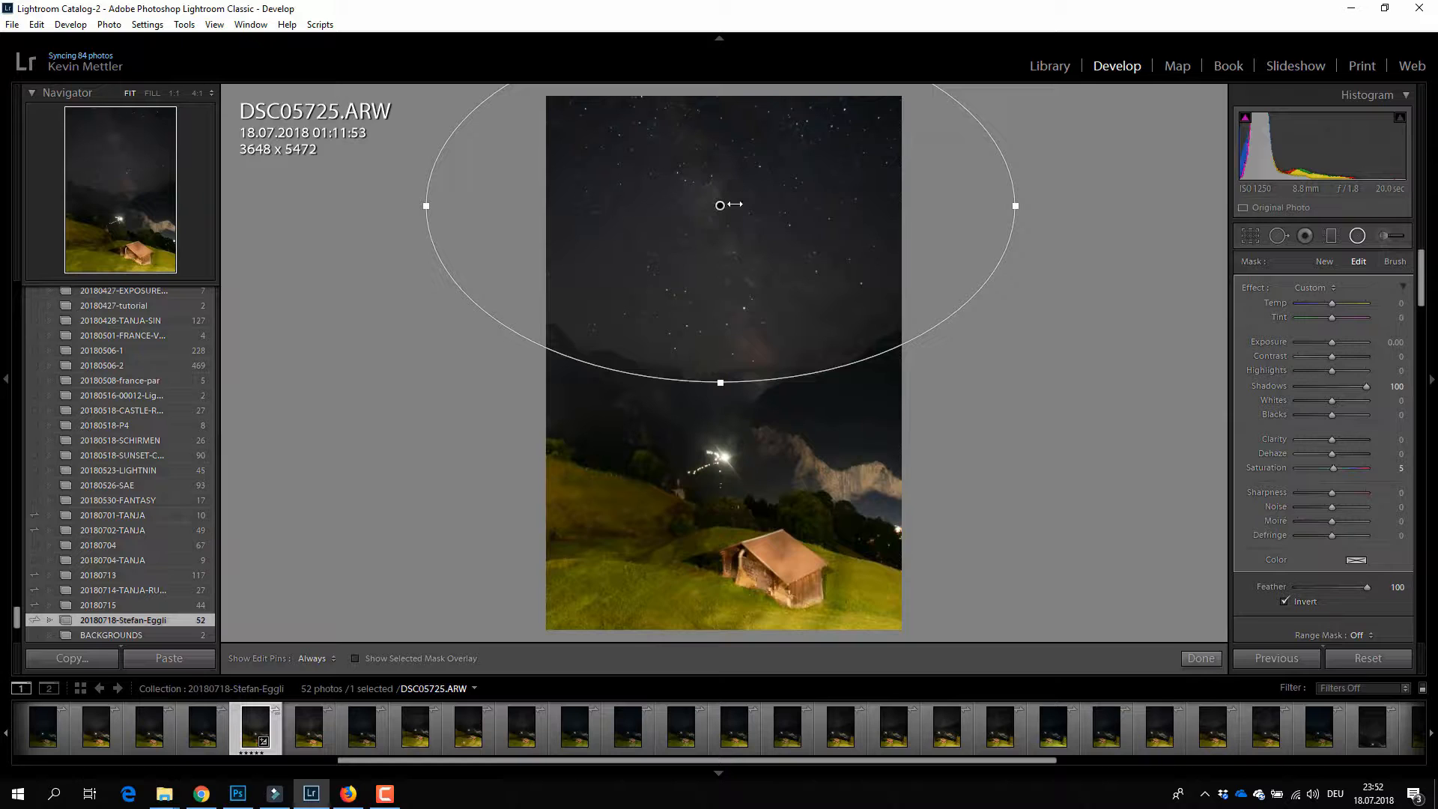
pyautogui.moveTo(726, 205); pyautogui.dragTo(718, 207)
pyautogui.press('Delete')
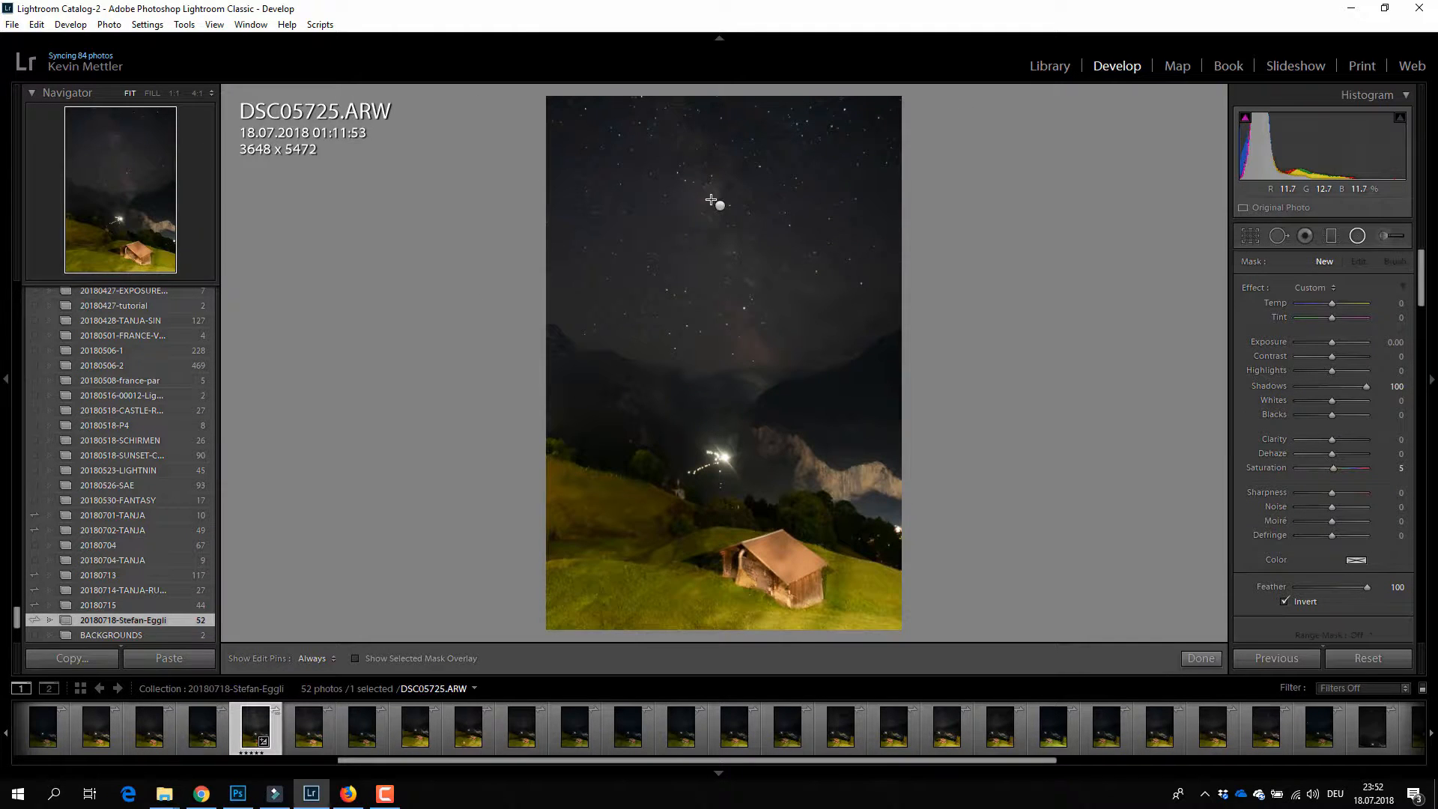
pyautogui.click(719, 207)
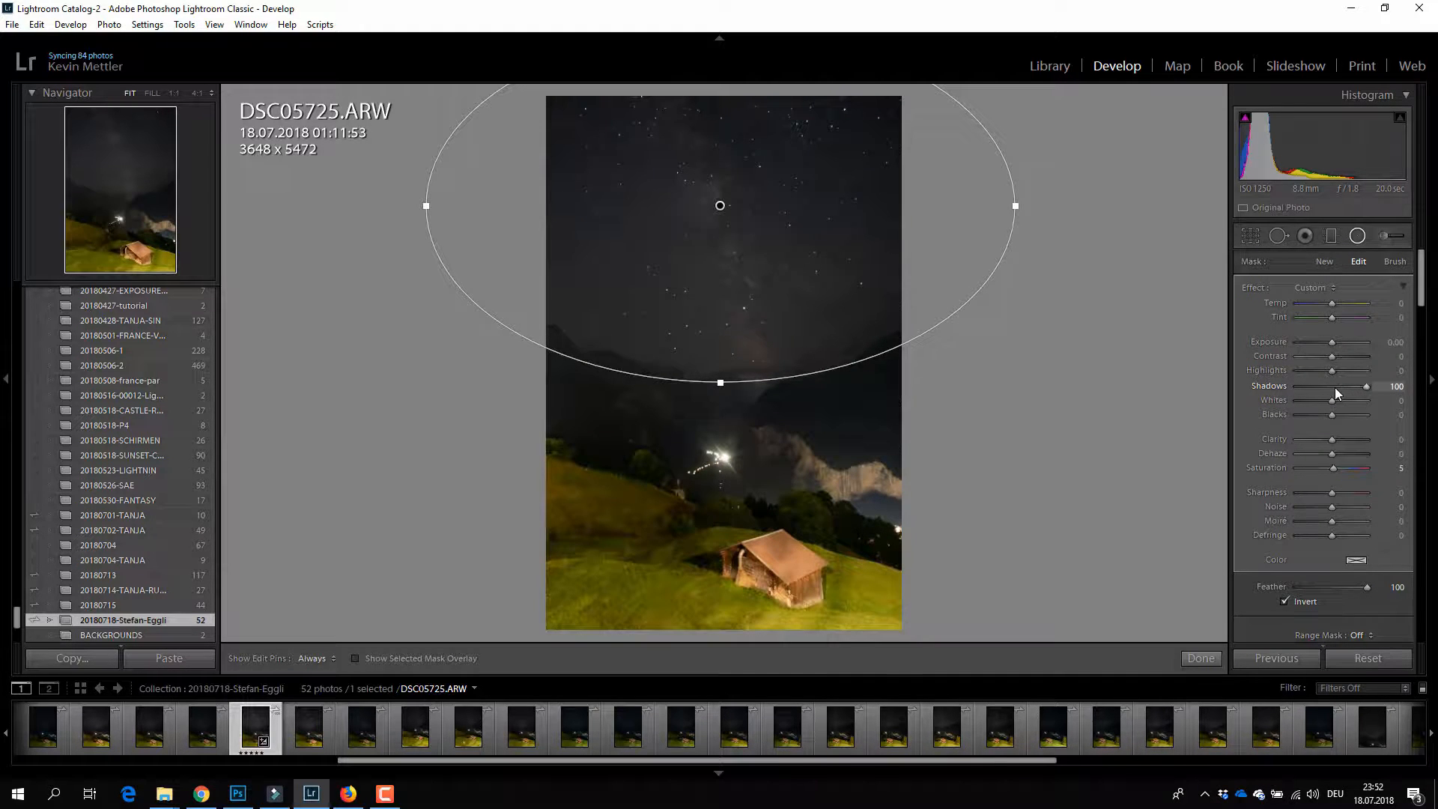
pyautogui.doubleClick(1277, 388)
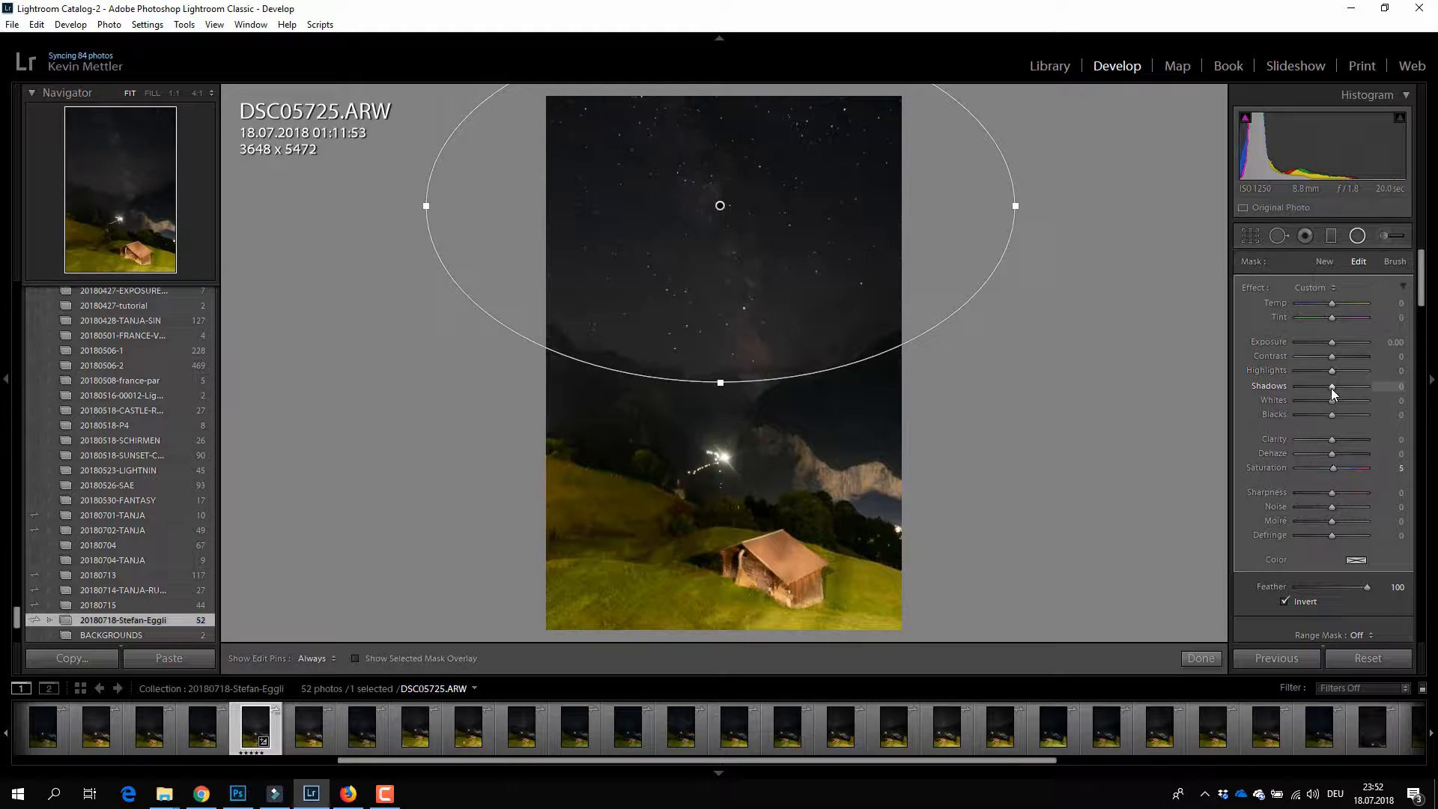
pyautogui.moveTo(1331, 387); pyautogui.dragTo(1378, 386)
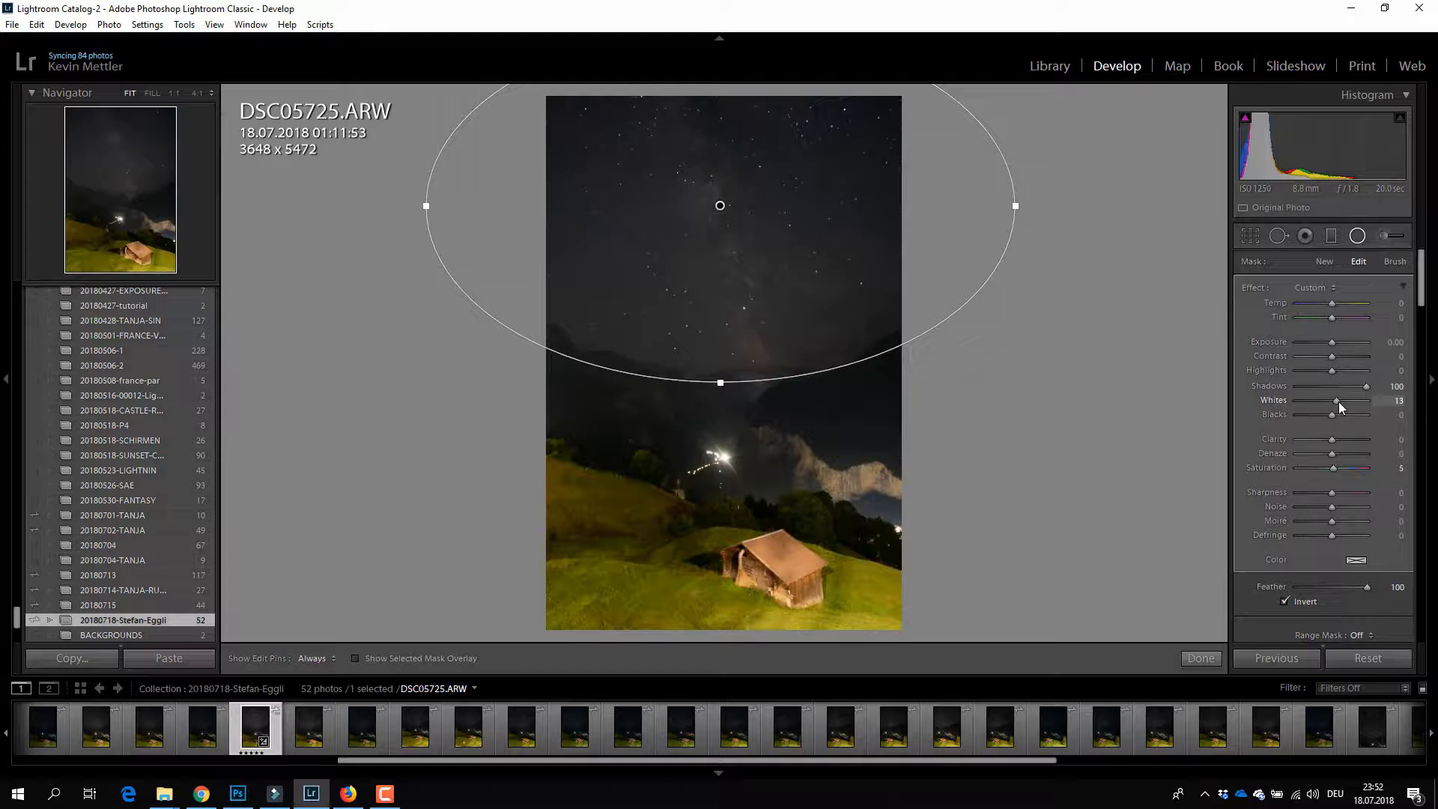
# Try Whites up to 93 in the sky filter and reset them, extending the ellipse down over the mountain ridge.
pyautogui.moveTo(1337, 401); pyautogui.dragTo(1347, 402)
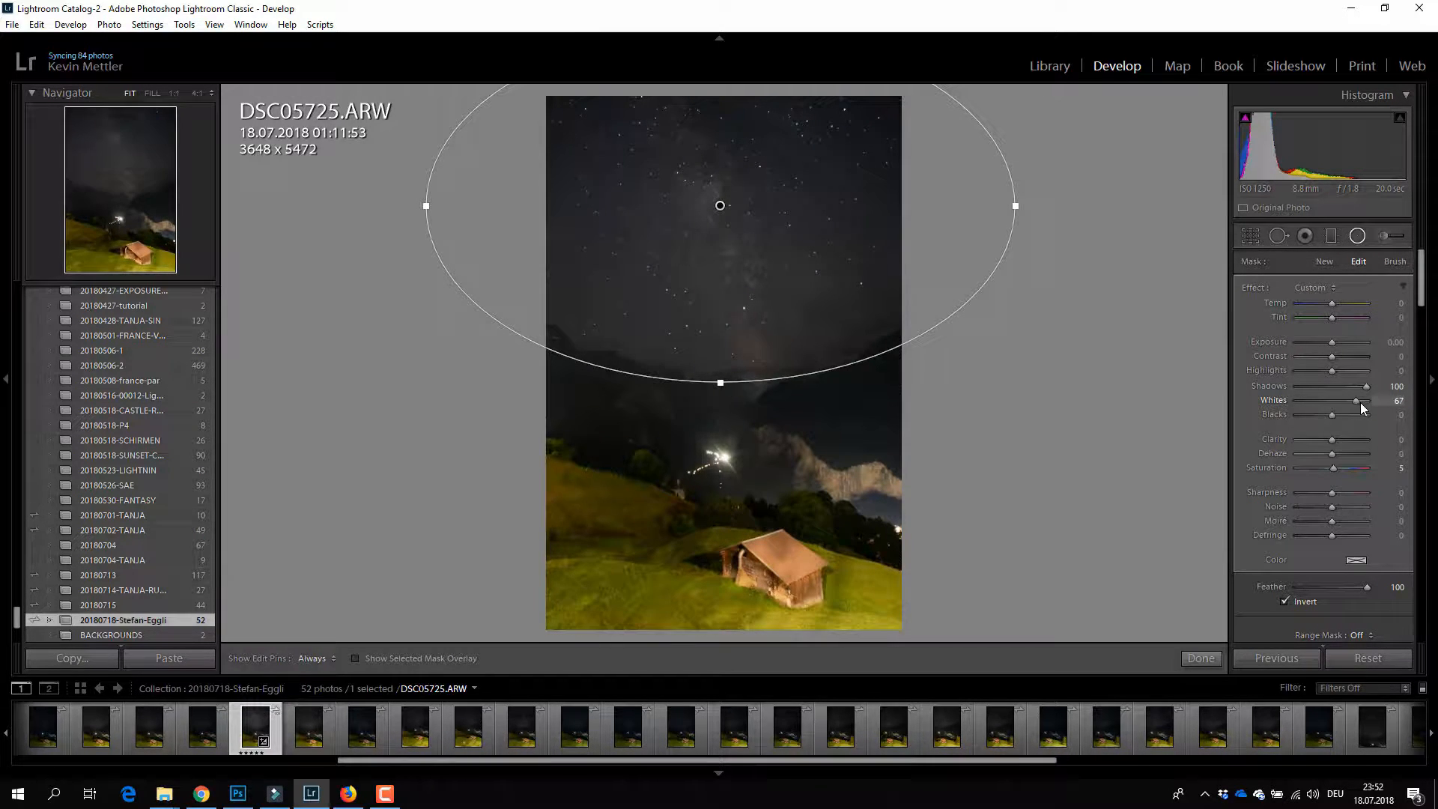
pyautogui.moveTo(1360, 402); pyautogui.dragTo(1363, 403)
pyautogui.moveTo(721, 384); pyautogui.dragTo(721, 413)
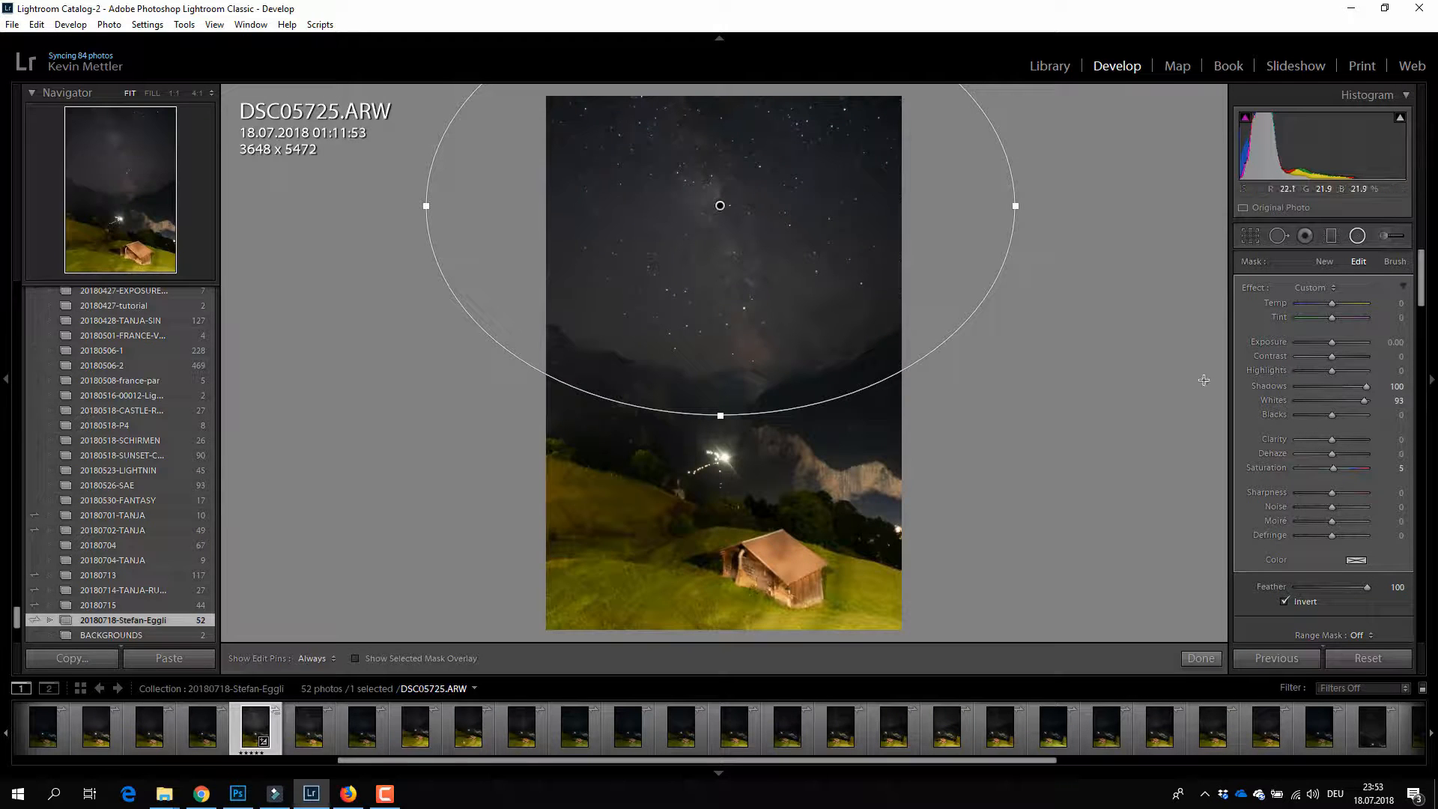
pyautogui.doubleClick(1274, 398)
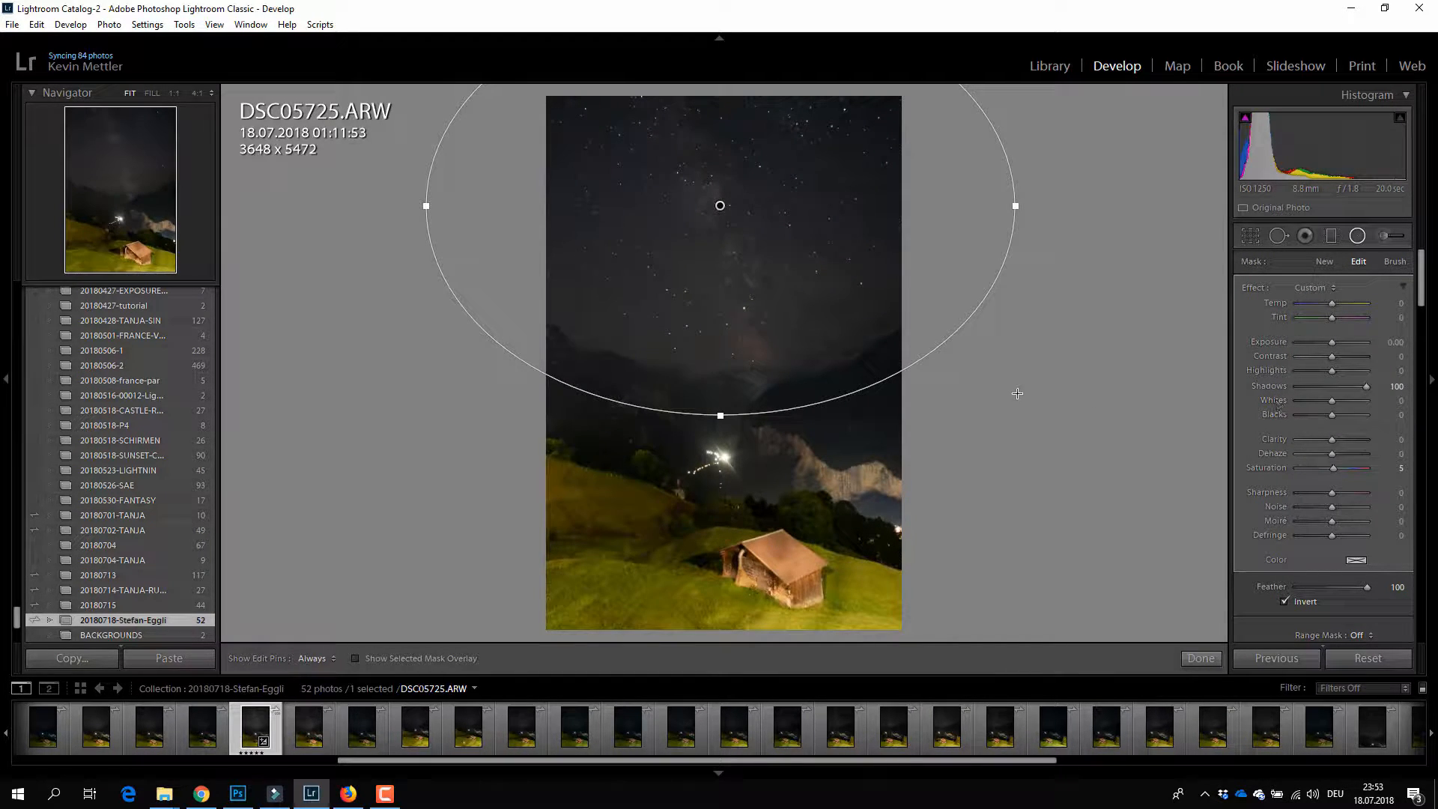
# Try Blacks at 26 in the sky filter, reset them, and strongly raise the filter's Clarity.
pyautogui.click(1341, 415)
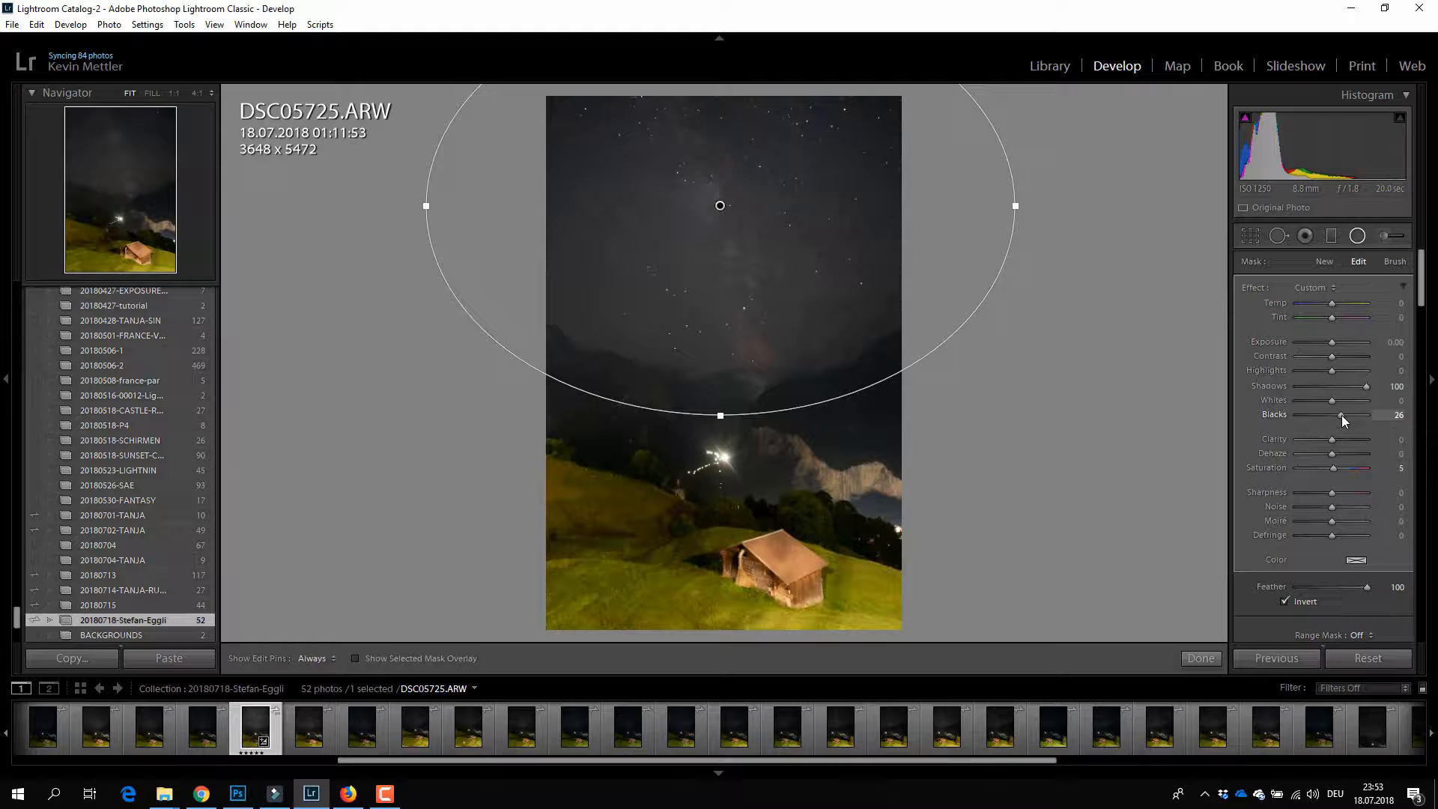
pyautogui.doubleClick(1272, 417)
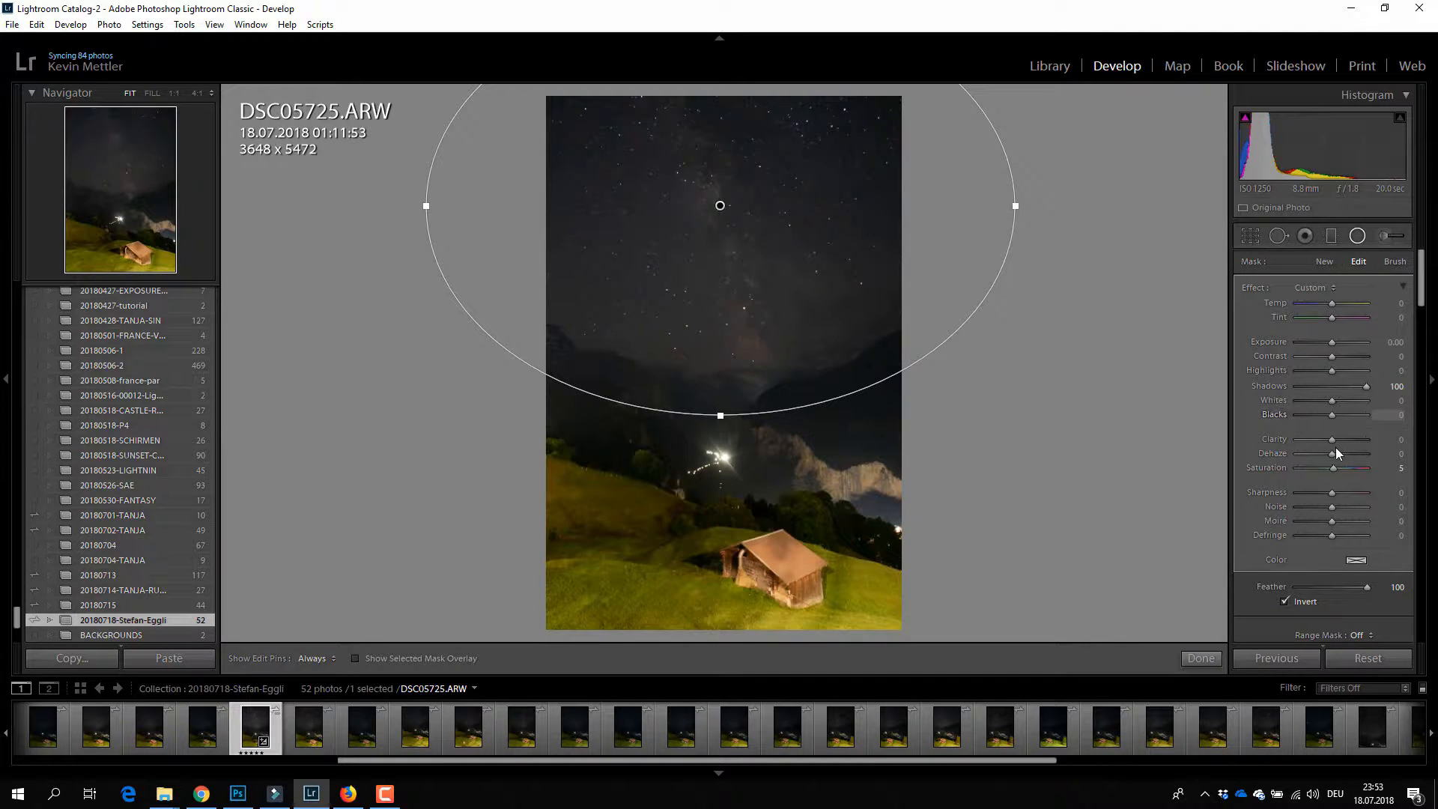
pyautogui.moveTo(1332, 442); pyautogui.dragTo(1341, 440)
pyautogui.moveTo(1366, 440); pyautogui.dragTo(1366, 441)
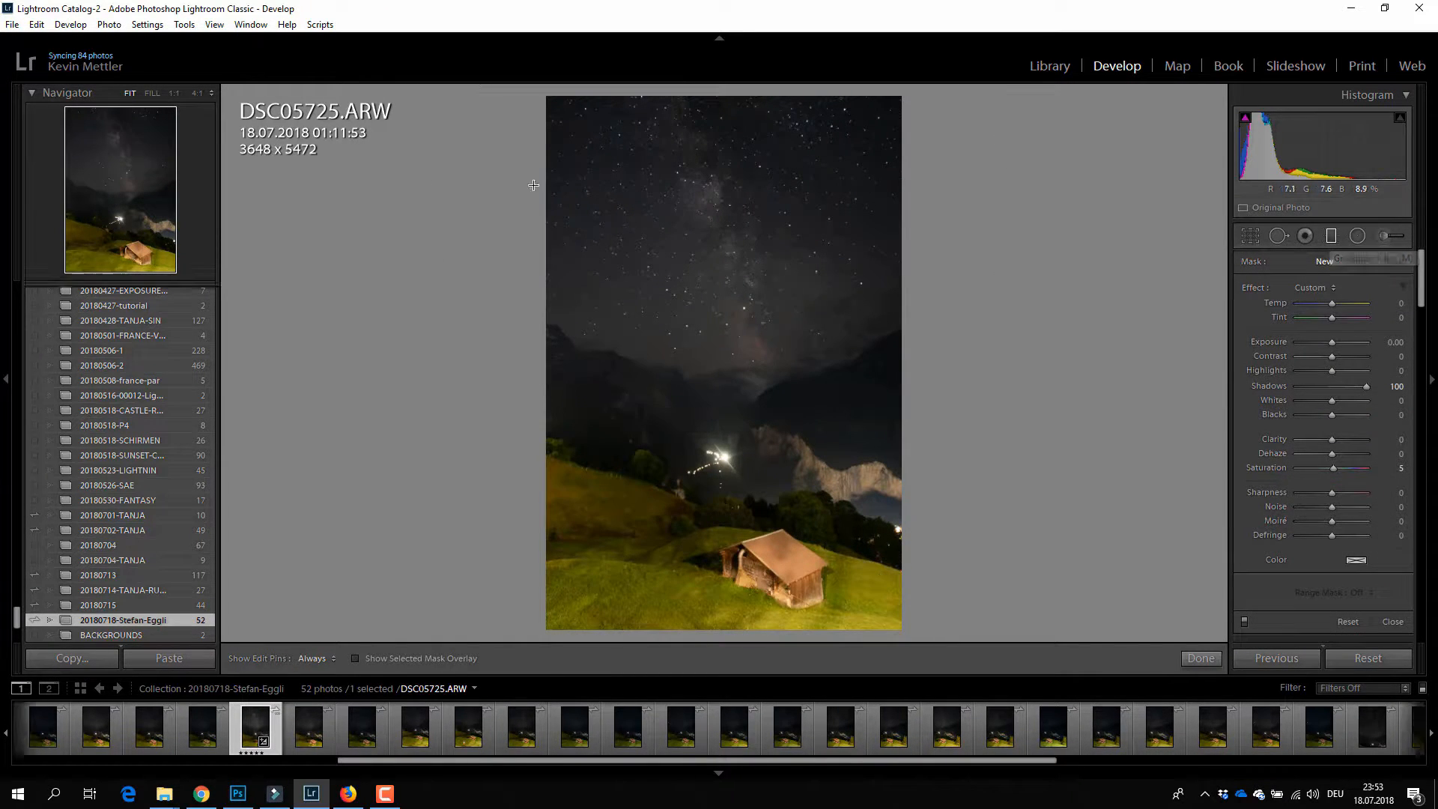
# Draw a horizontal graduated filter across the upper sky, widen its transition downward, and shift it slightly up.
pyautogui.moveTo(719, 177); pyautogui.dragTo(718, 222)
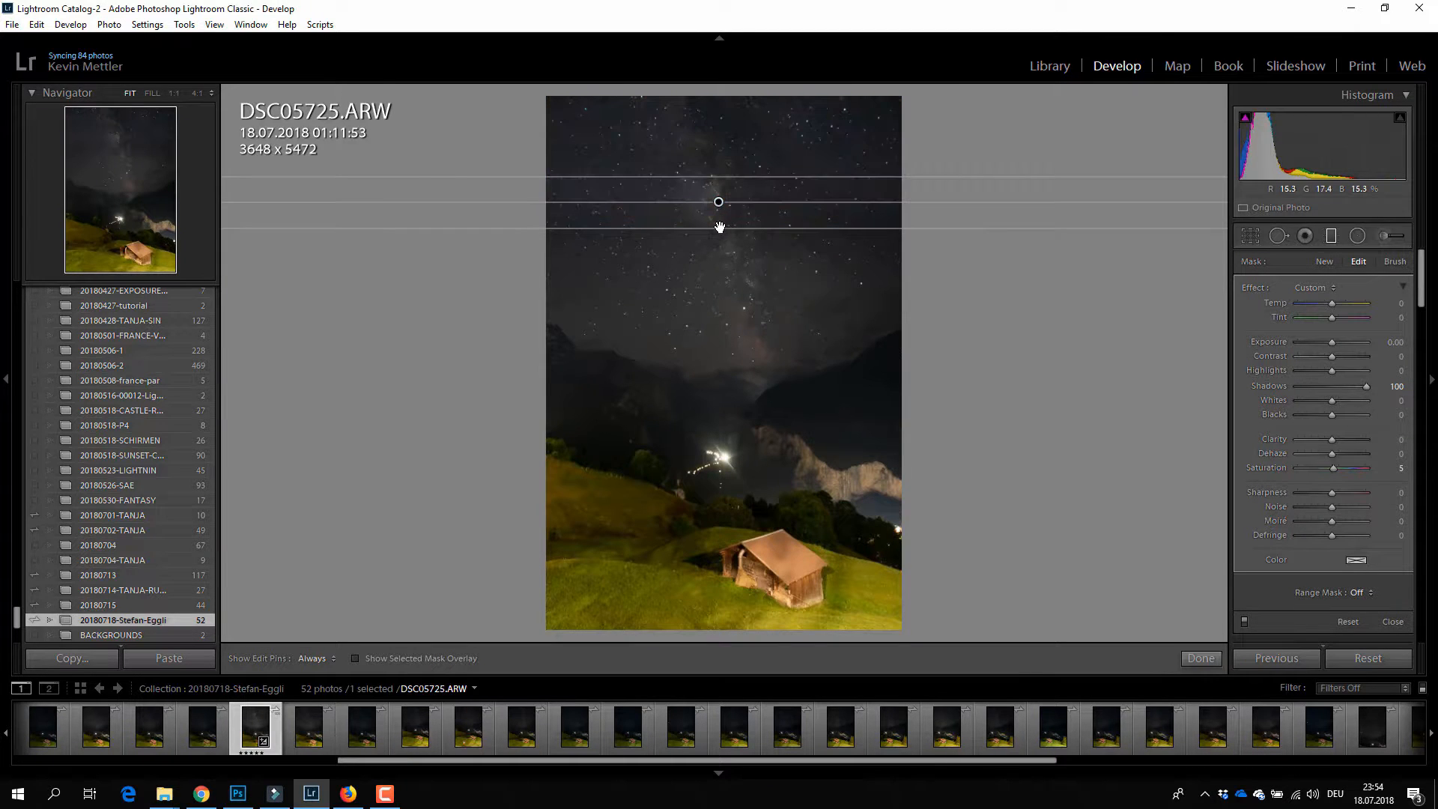
pyautogui.moveTo(720, 227); pyautogui.dragTo(718, 275)
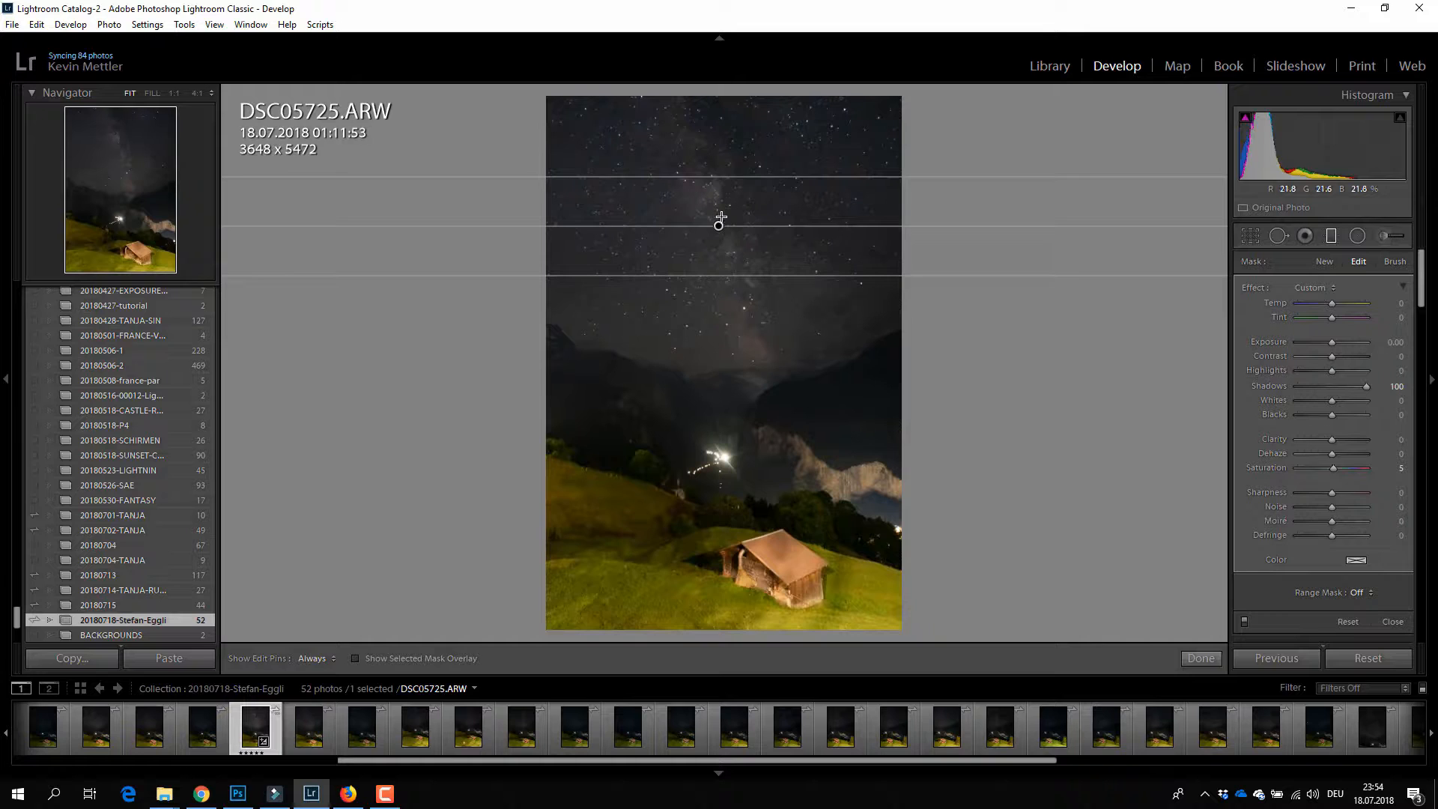
pyautogui.moveTo(718, 221); pyautogui.dragTo(719, 204)
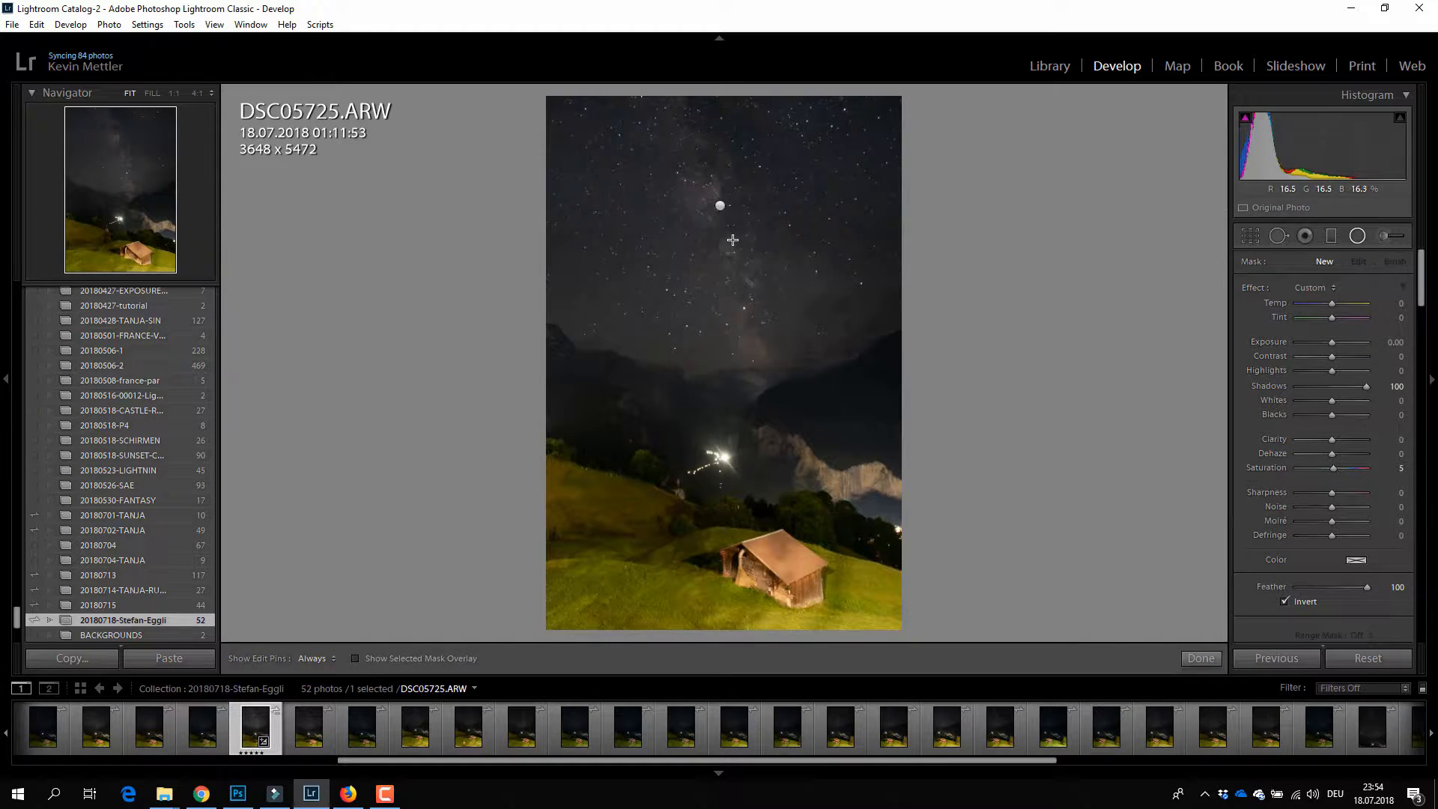
# Draw a tilted radial filter along the Milky Way with Shadows 0, Highlights 57, Contrast 37 and Clarity 59.
pyautogui.moveTo(733, 241); pyautogui.dragTo(828, 445)
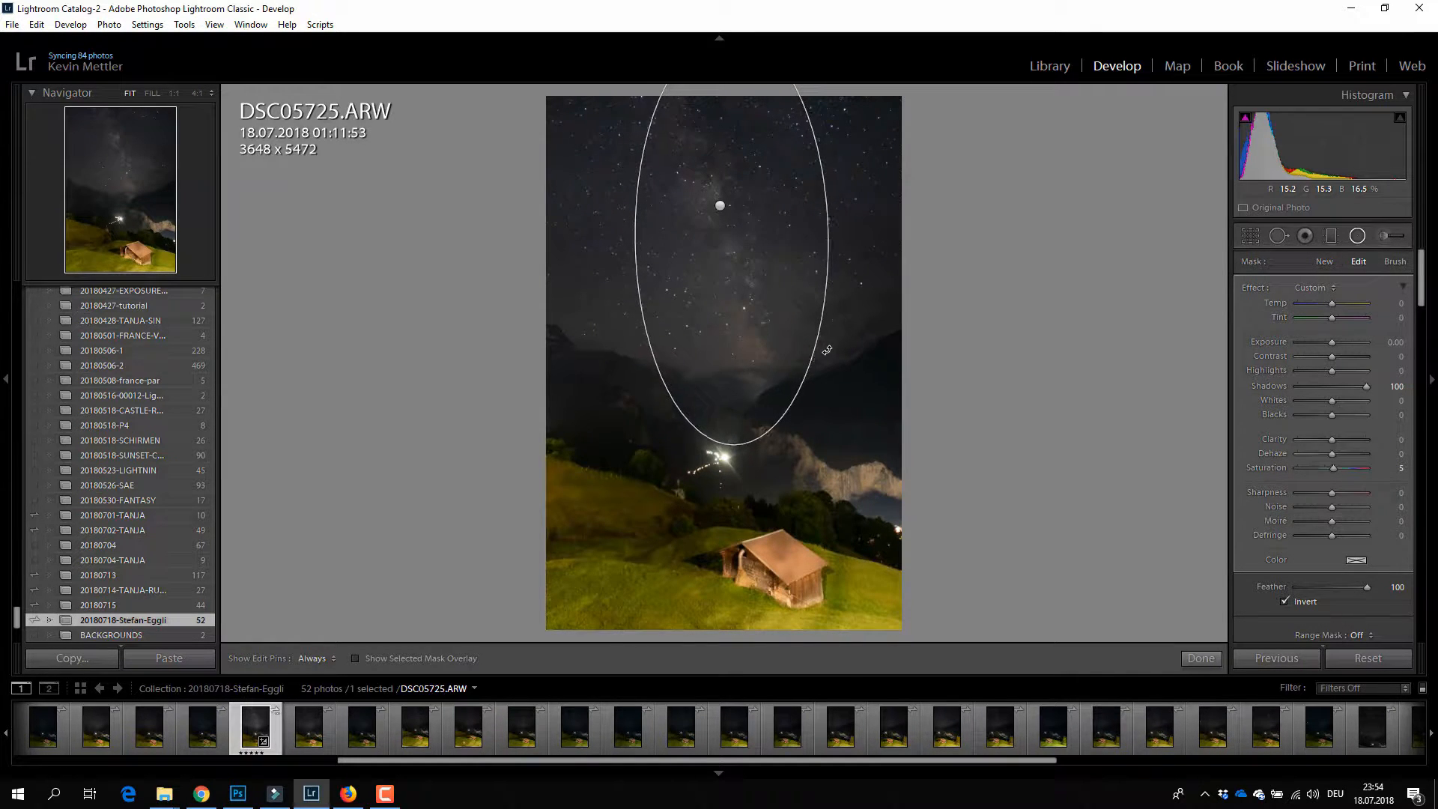
pyautogui.moveTo(827, 350); pyautogui.dragTo(854, 320)
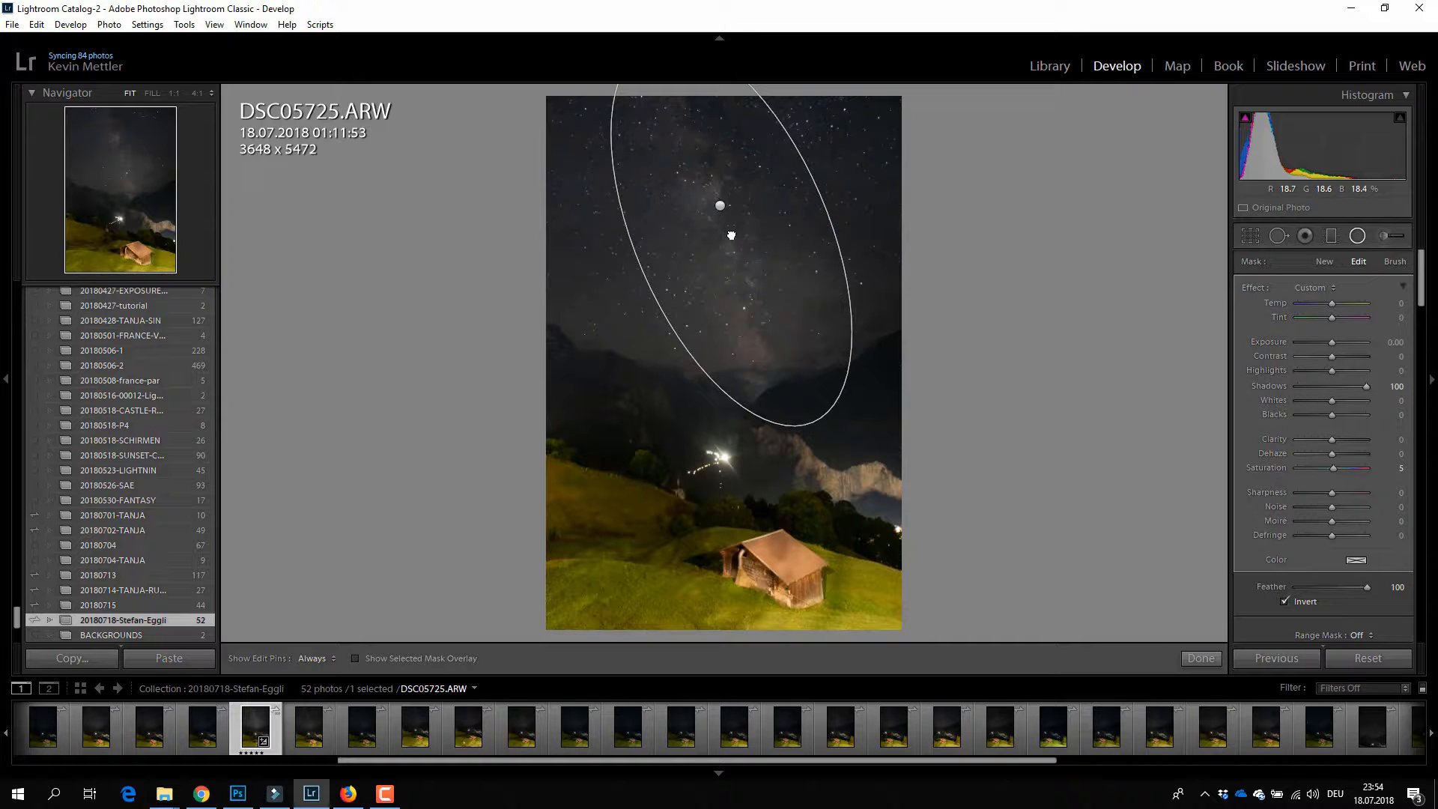
pyautogui.doubleClick(1270, 388)
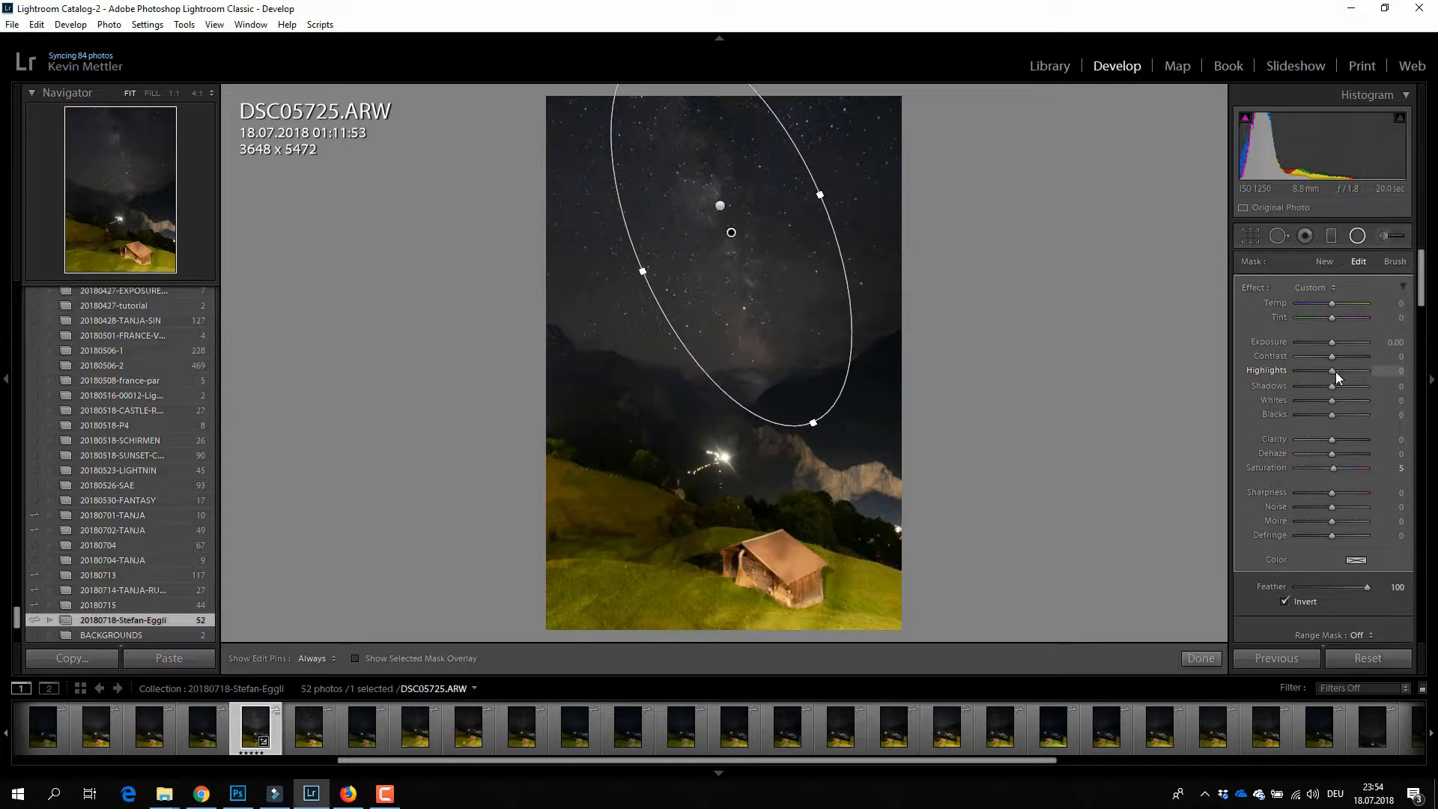
pyautogui.moveTo(1335, 372)
pyautogui.mouseDown()
pyautogui.moveTo(1354, 370)
pyautogui.moveTo(1343, 356)
pyautogui.mouseUp()
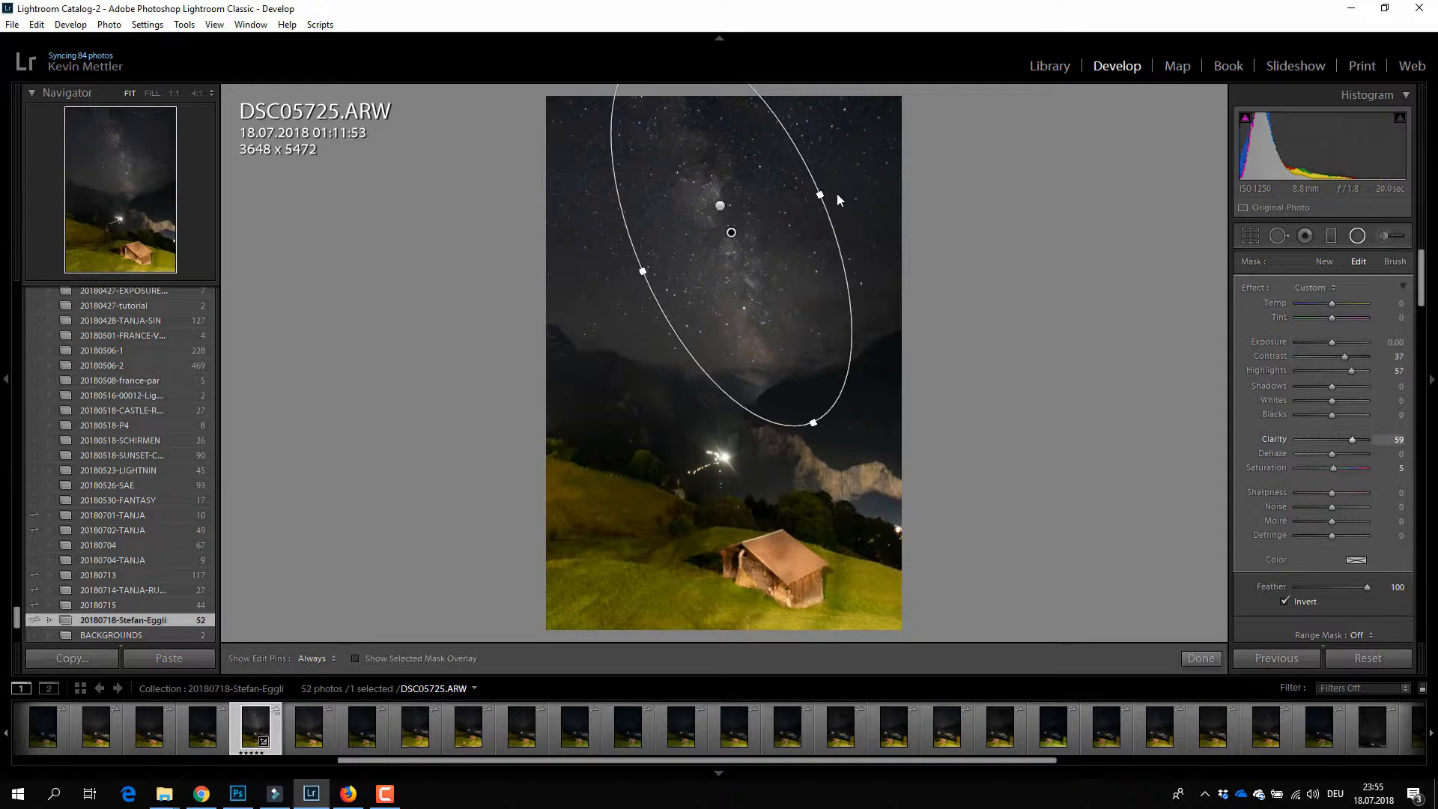
# Widen the Milky Way radial filter slightly and move it a little toward the photo's right side.
pyautogui.moveTo(822, 194); pyautogui.dragTo(830, 191)
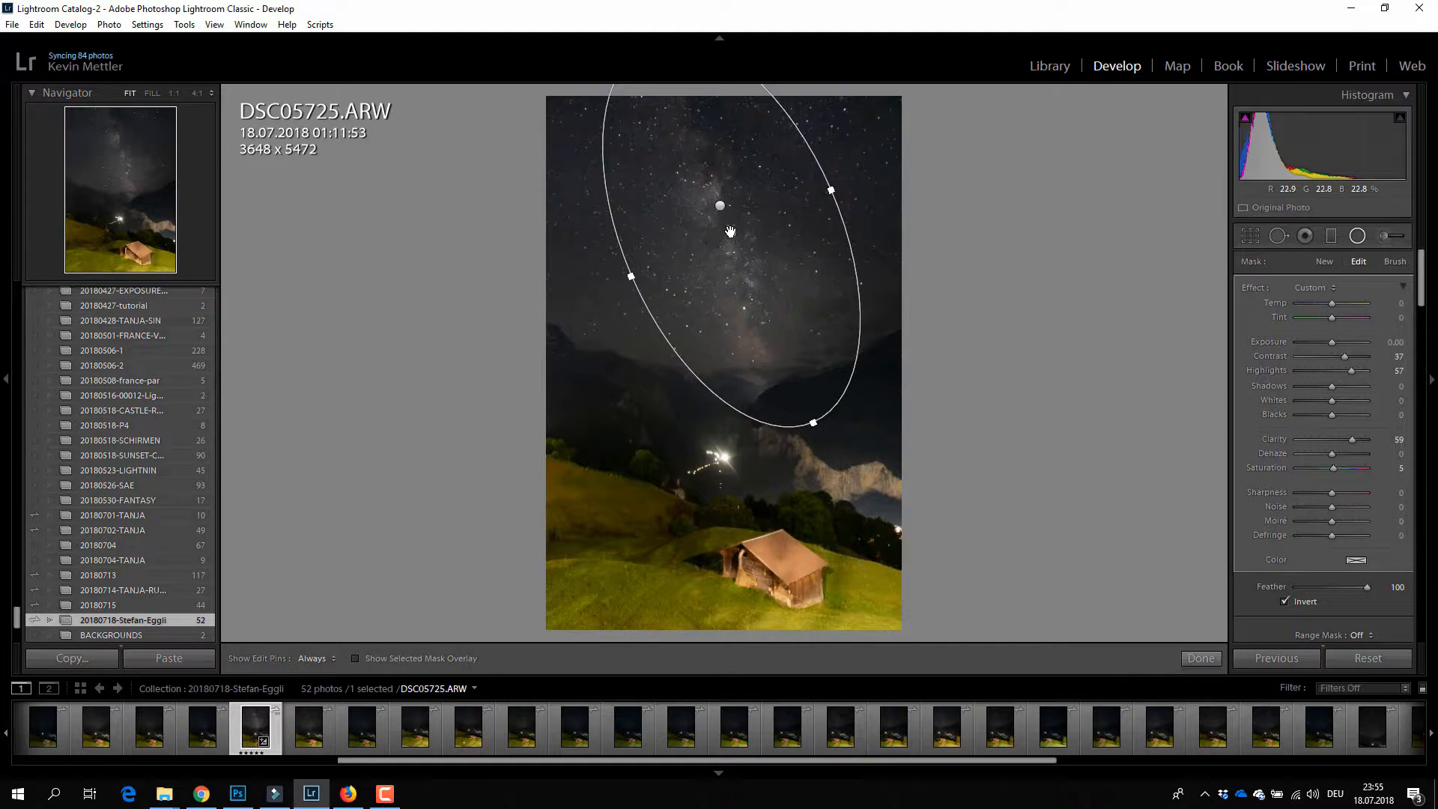
pyautogui.moveTo(732, 235); pyautogui.dragTo(743, 235)
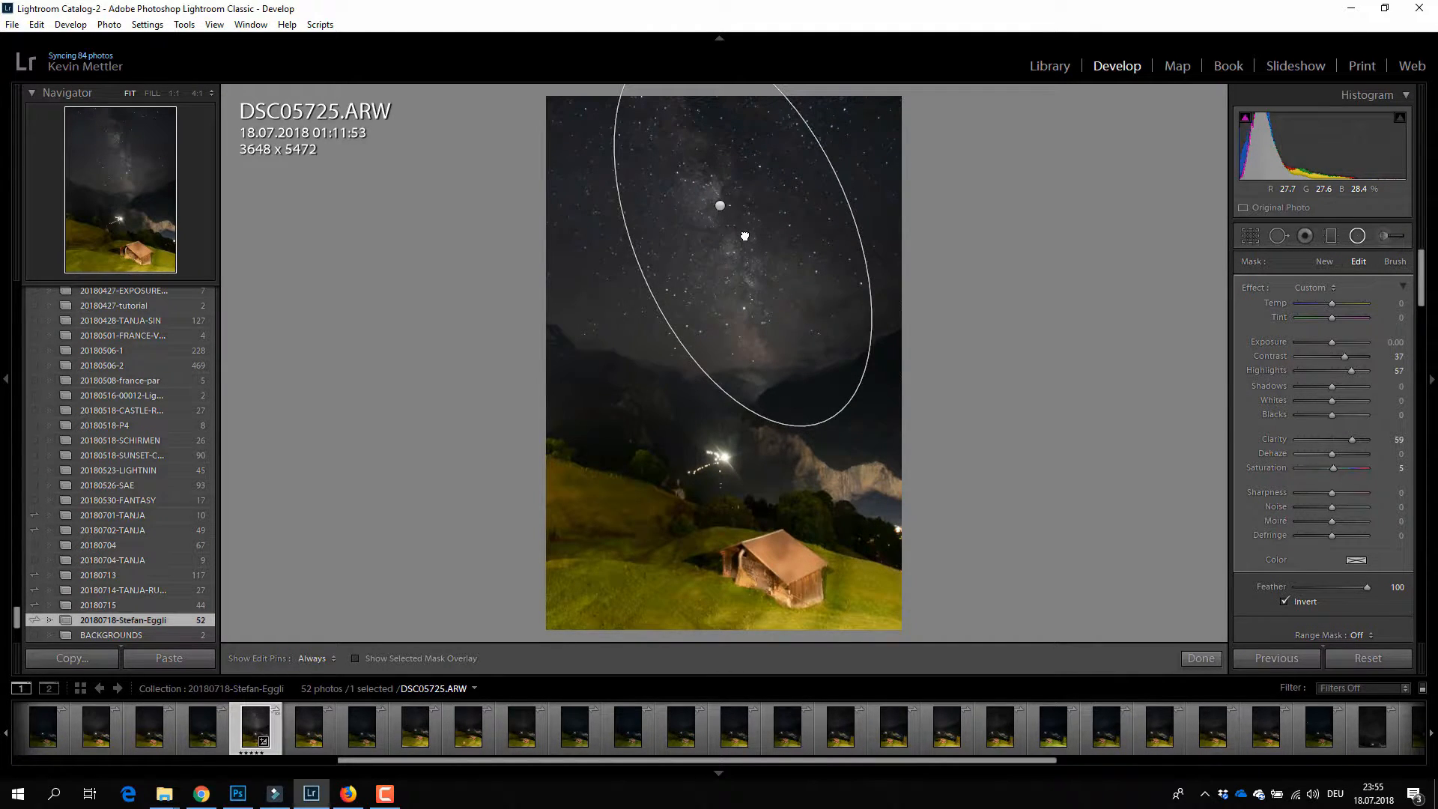
pyautogui.moveTo(743, 234)
# Draw a radial filter over the dark mountain on the photo's left and rotate it to follow the slope.
pyautogui.moveTo(571, 387); pyautogui.dragTo(690, 467)
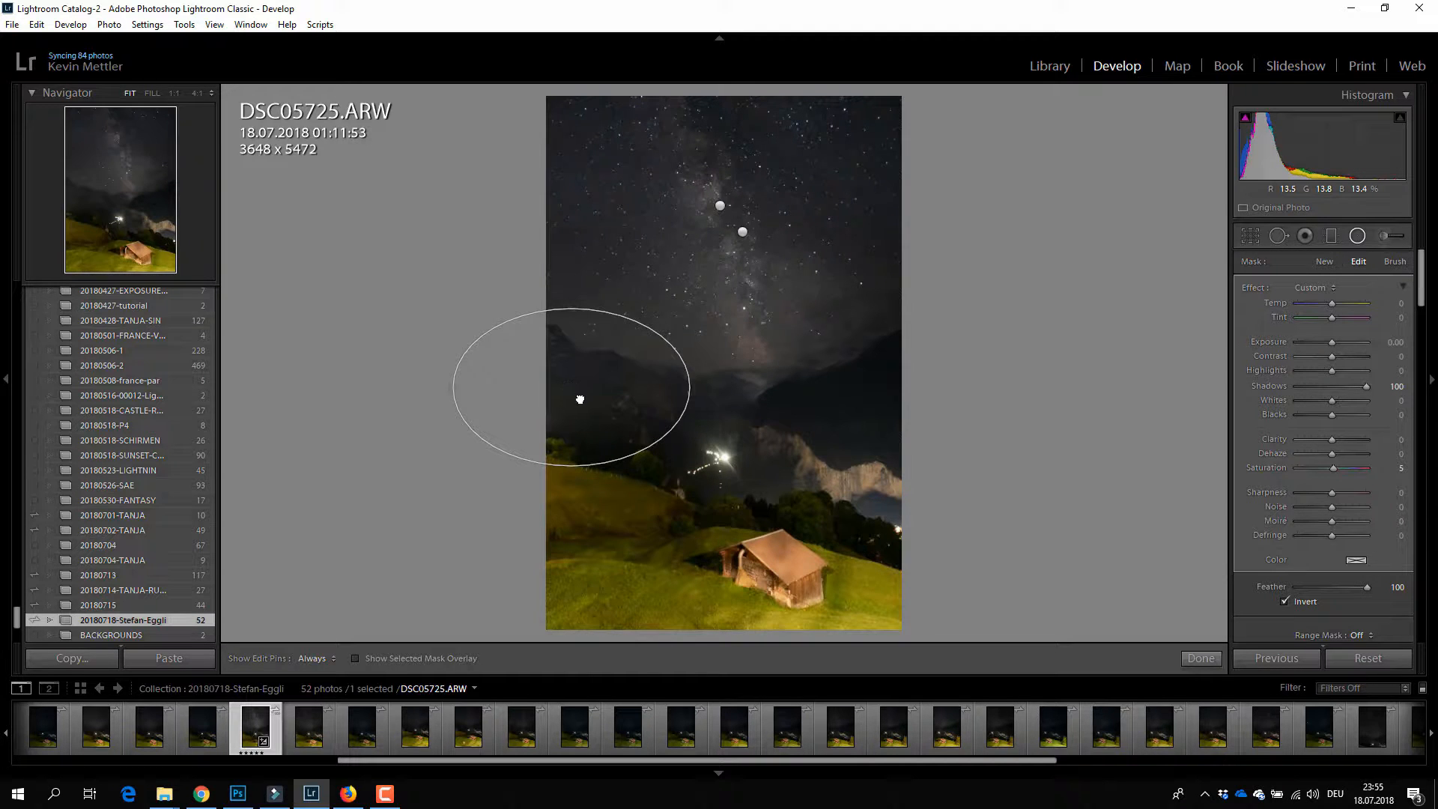
pyautogui.moveTo(579, 399); pyautogui.dragTo(587, 407)
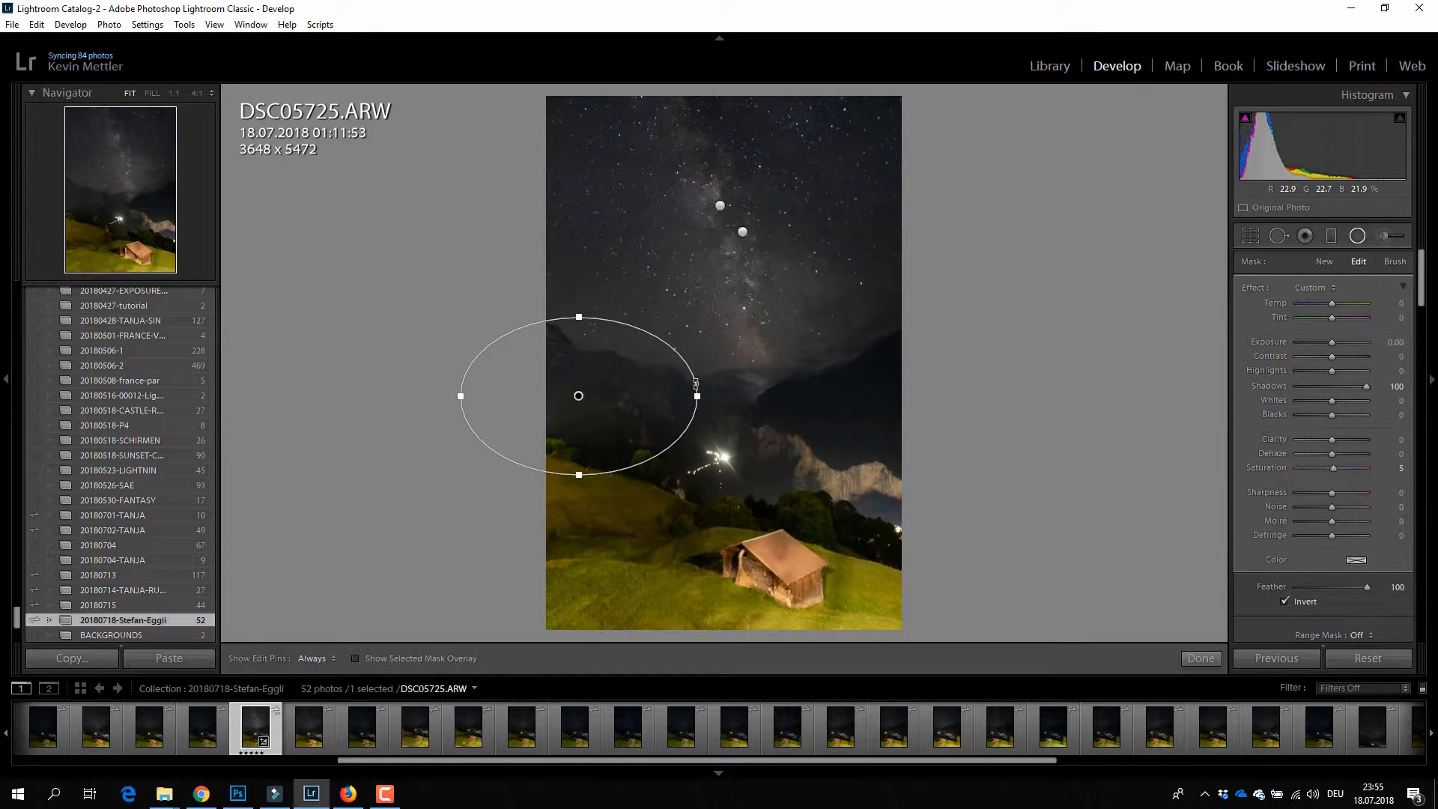
pyautogui.moveTo(696, 383); pyautogui.dragTo(723, 433)
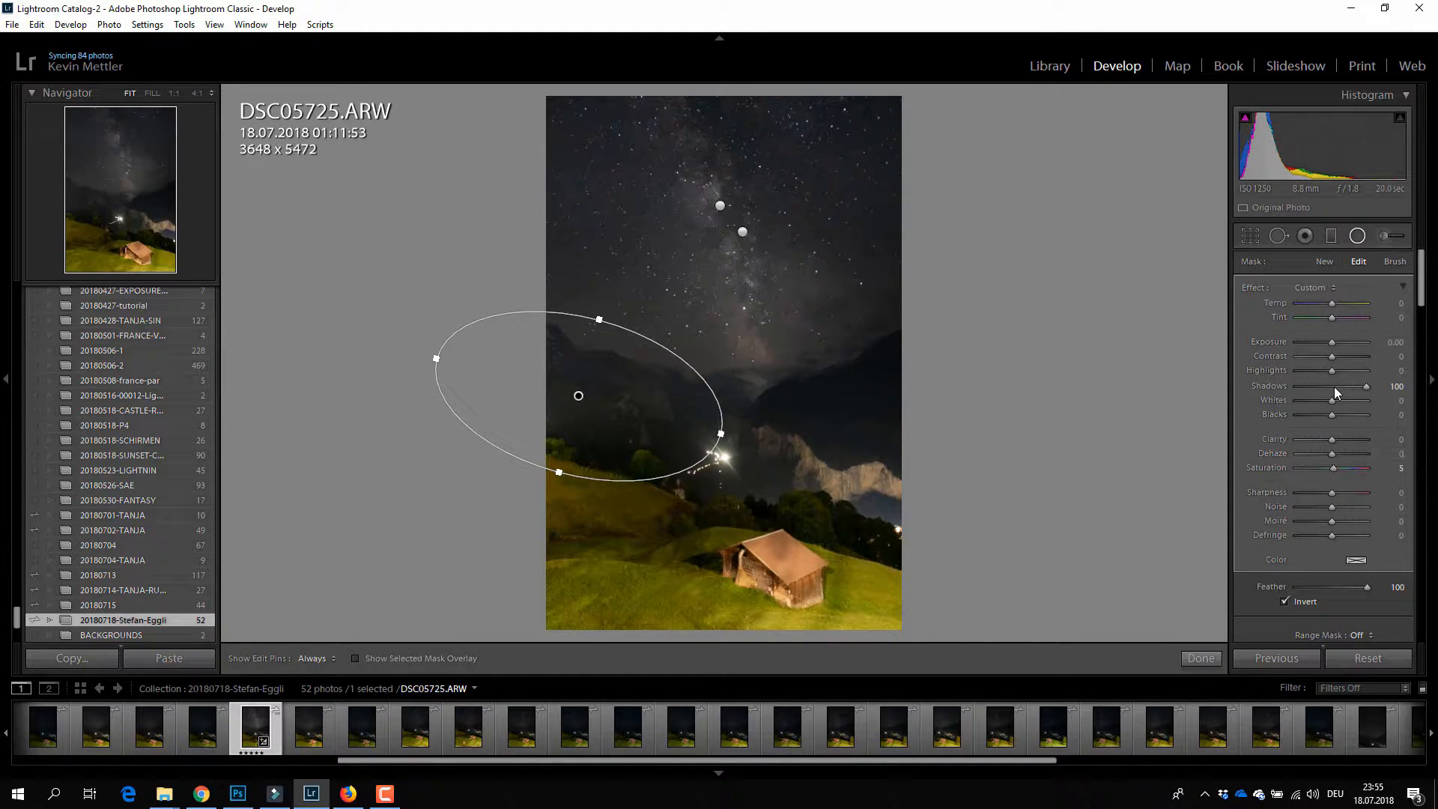
# Set the left mountain filter's Shadows to 70, keep Exposure at 0, and stretch and tilt its ellipse down the slope.
pyautogui.moveTo(1332, 344); pyautogui.dragTo(1336, 343)
pyautogui.doubleClick(1273, 344)
pyautogui.moveTo(718, 406); pyautogui.dragTo(797, 513)
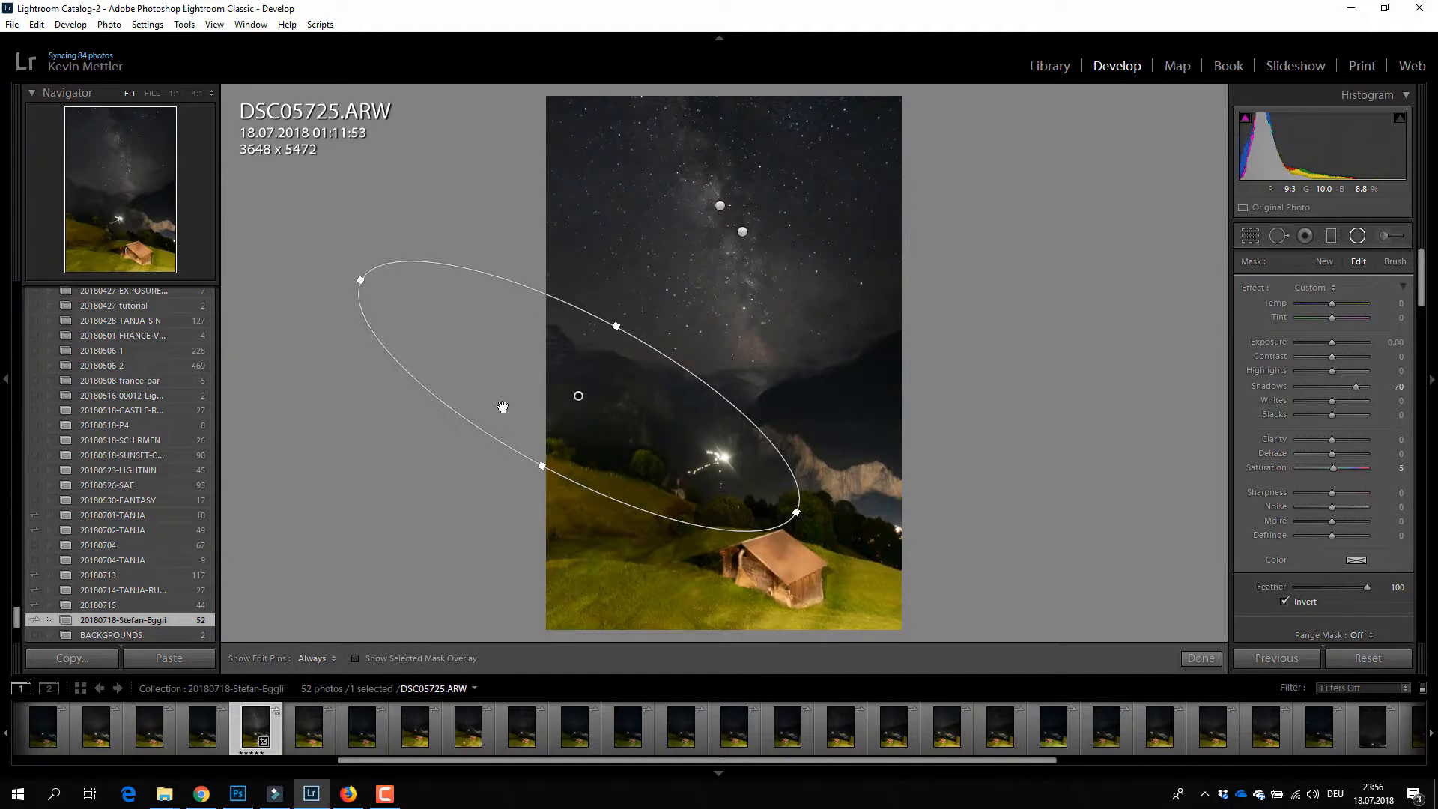
# Duplicate the left mountain's radial filter and place the copy over the mountain on the photo's right.
pyautogui.rightClick(580, 396)
pyautogui.click(695, 408)
pyautogui.moveTo(579, 397); pyautogui.dragTo(853, 397)
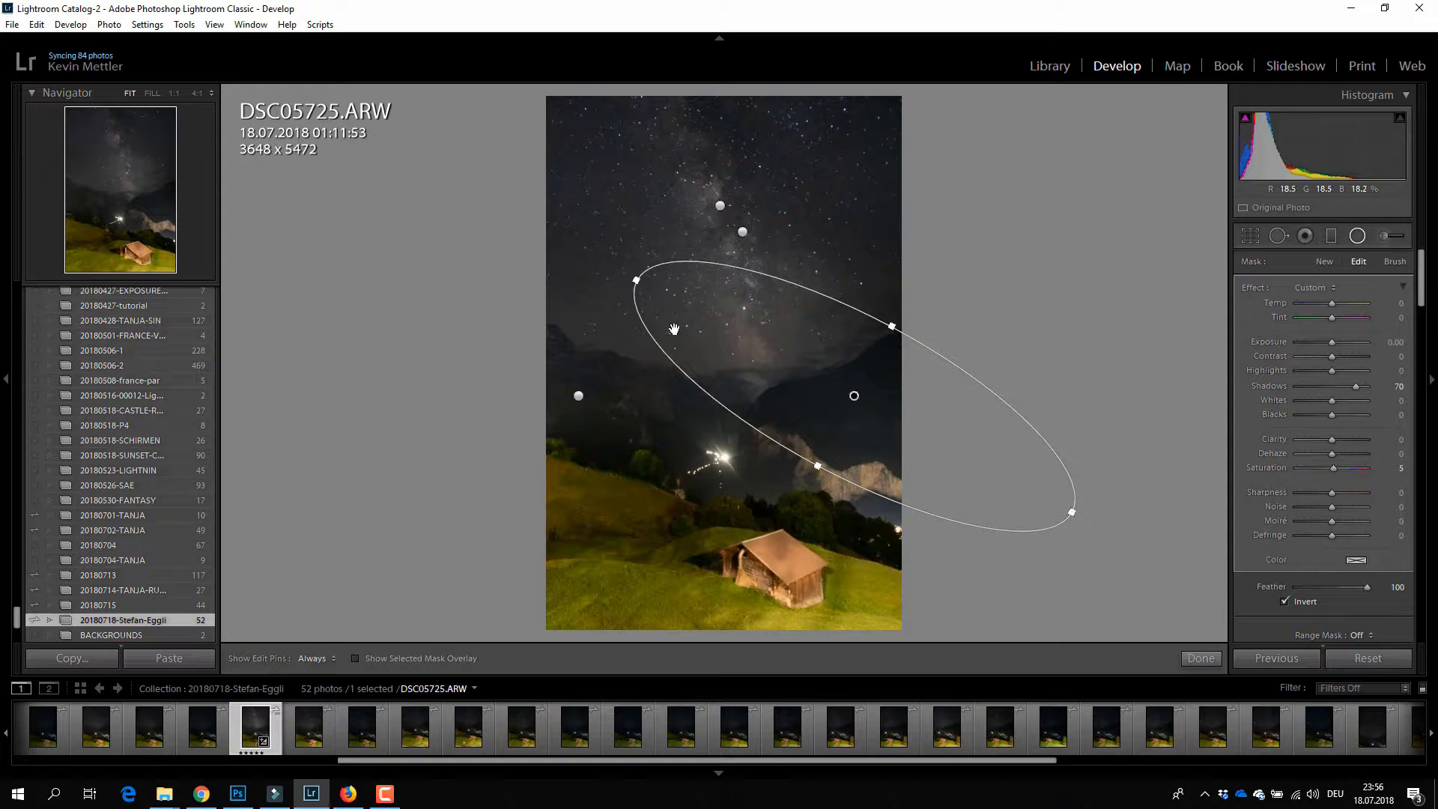
# Rotate the radial filter over the right-hand mountain to follow its opposite slope and nudge it into place.
pyautogui.moveTo(621, 368); pyautogui.dragTo(660, 546)
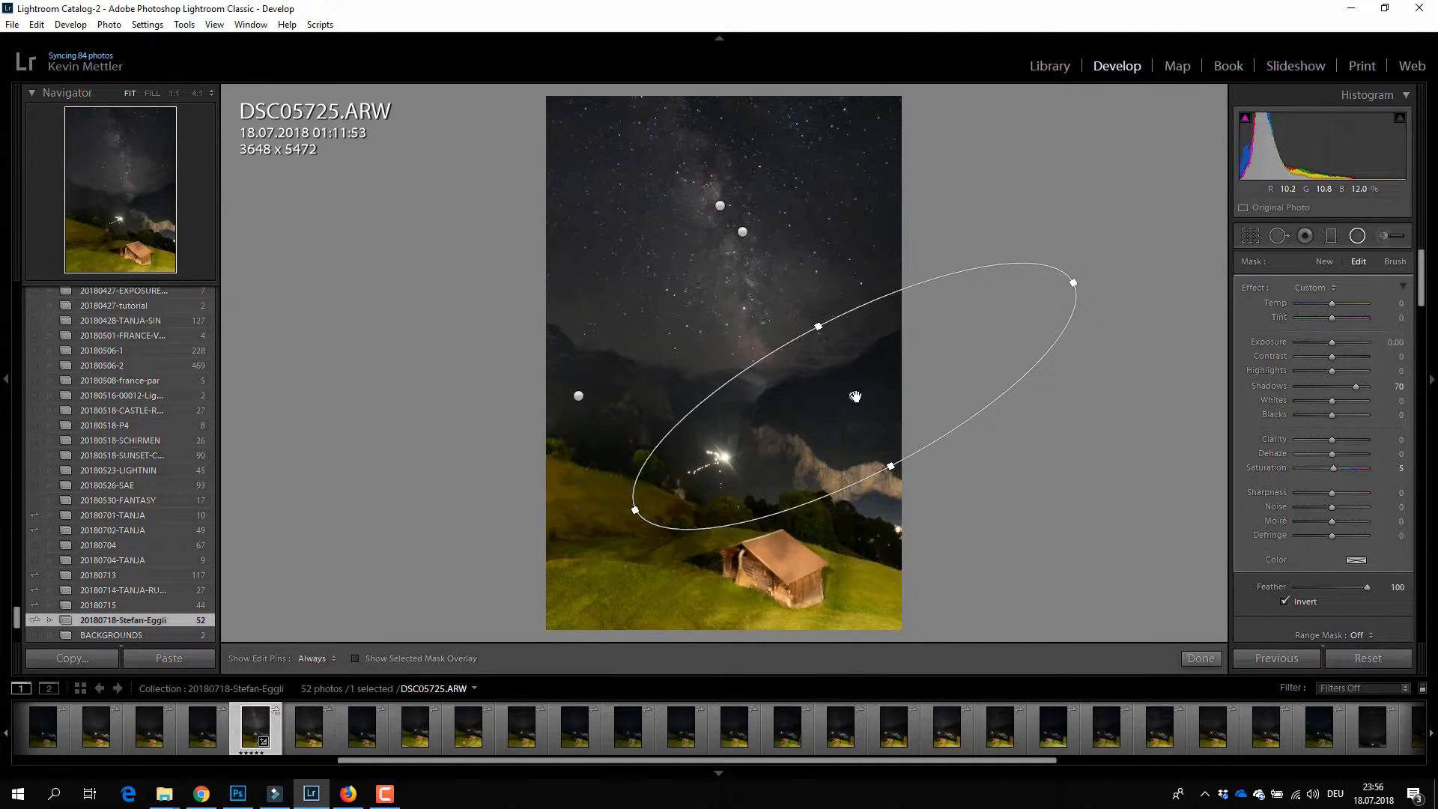
pyautogui.moveTo(856, 396); pyautogui.dragTo(860, 399)
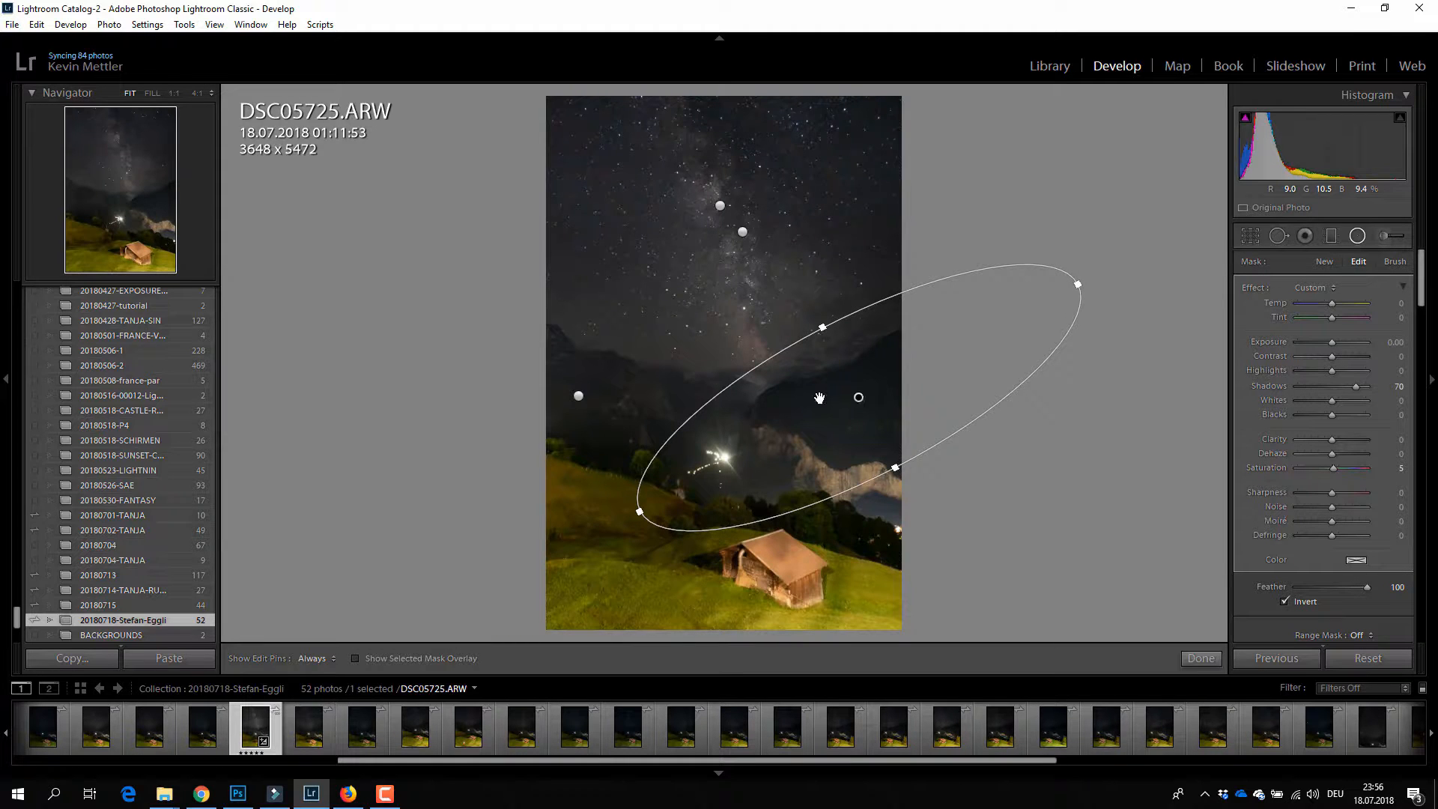
# Duplicate the left mountain's radial filter and move the copy lower, over the hillside and valley toward the hut.
pyautogui.click(580, 397)
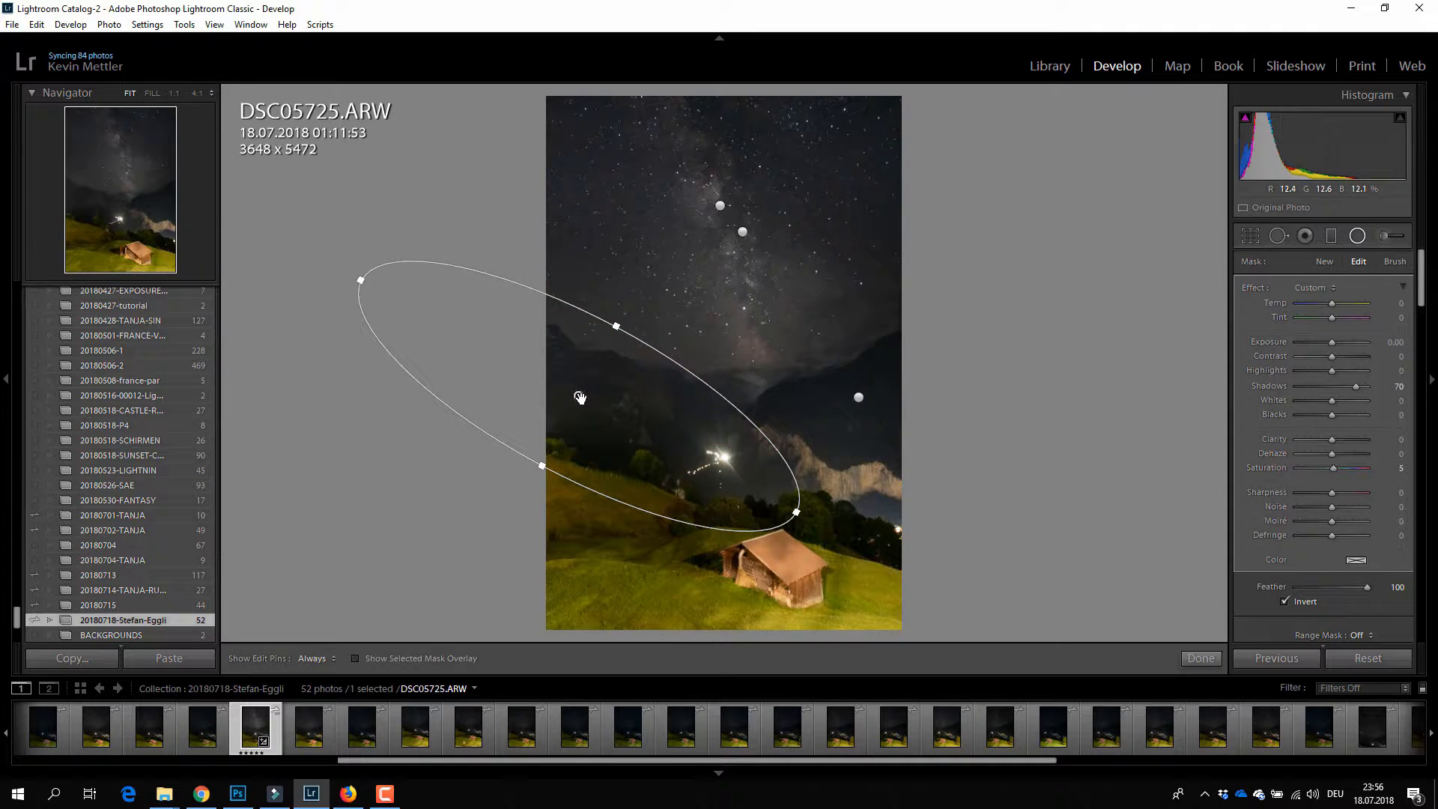
pyautogui.rightClick(578, 398)
pyautogui.click(593, 410)
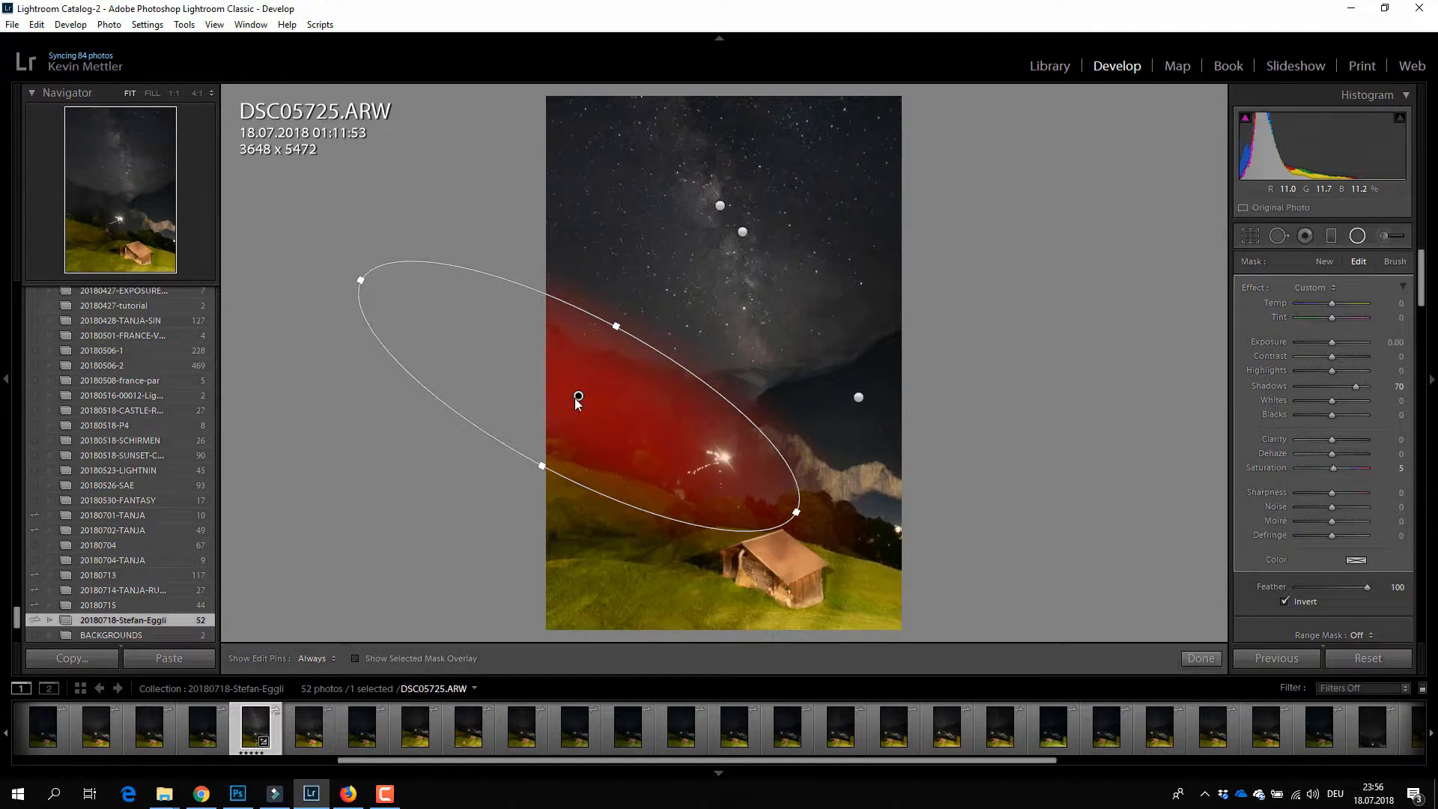
pyautogui.moveTo(578, 397); pyautogui.dragTo(582, 435)
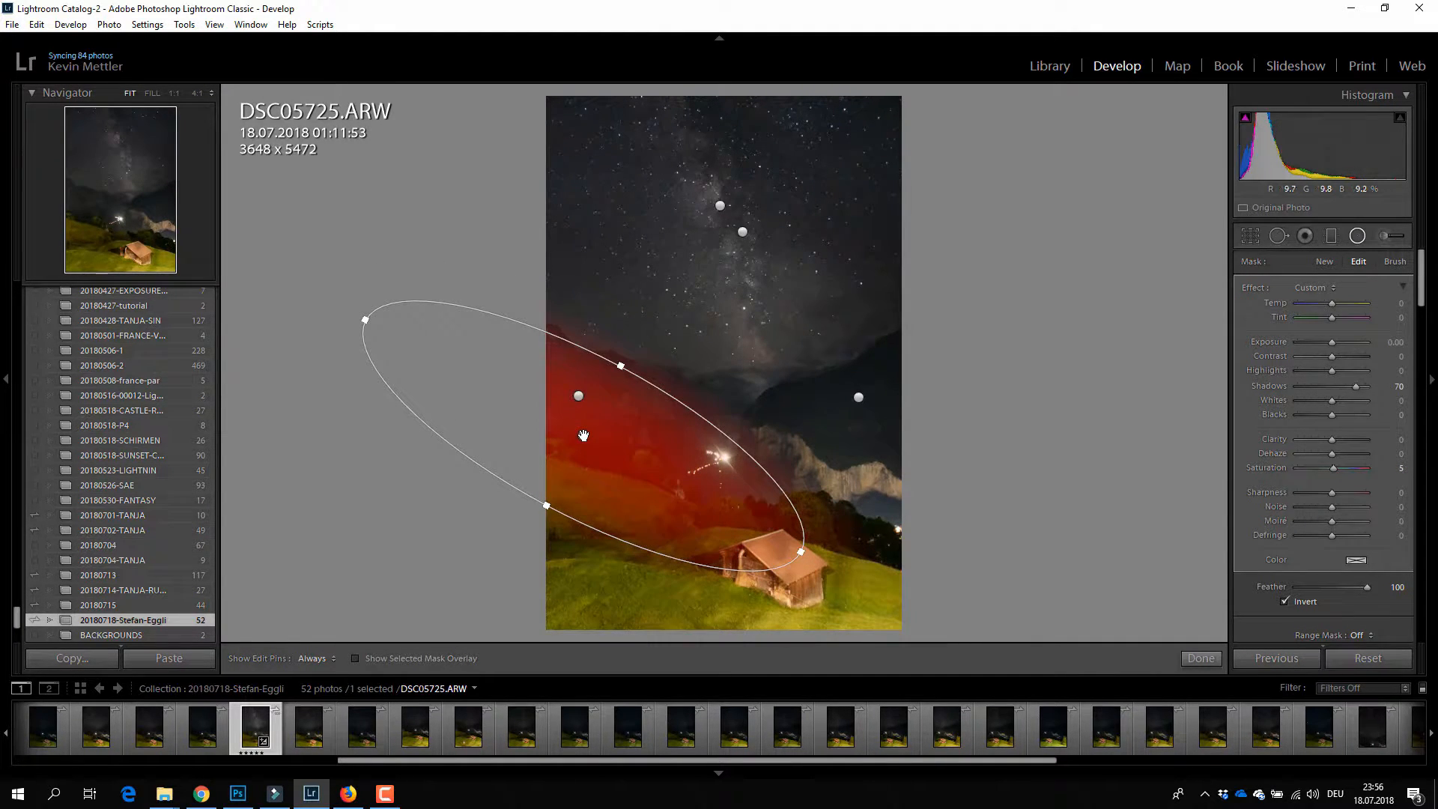
pyautogui.moveTo(585, 437); pyautogui.dragTo(620, 445)
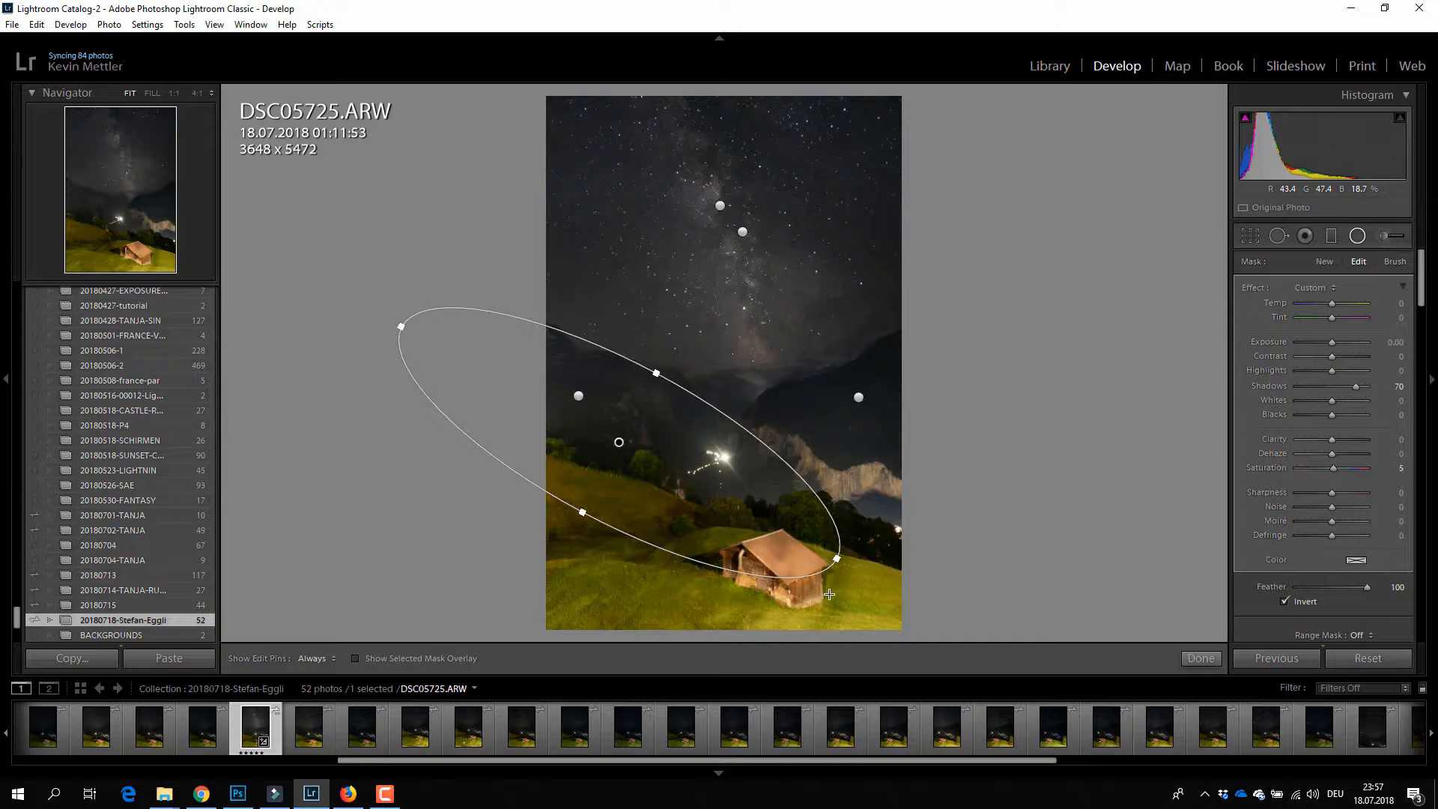
# Draw a wide radial filter over the foreground meadow and hut, with Shadows at 0 and Highlights at −100.
pyautogui.click(727, 601)
pyautogui.moveTo(759, 630); pyautogui.dragTo(1019, 708)
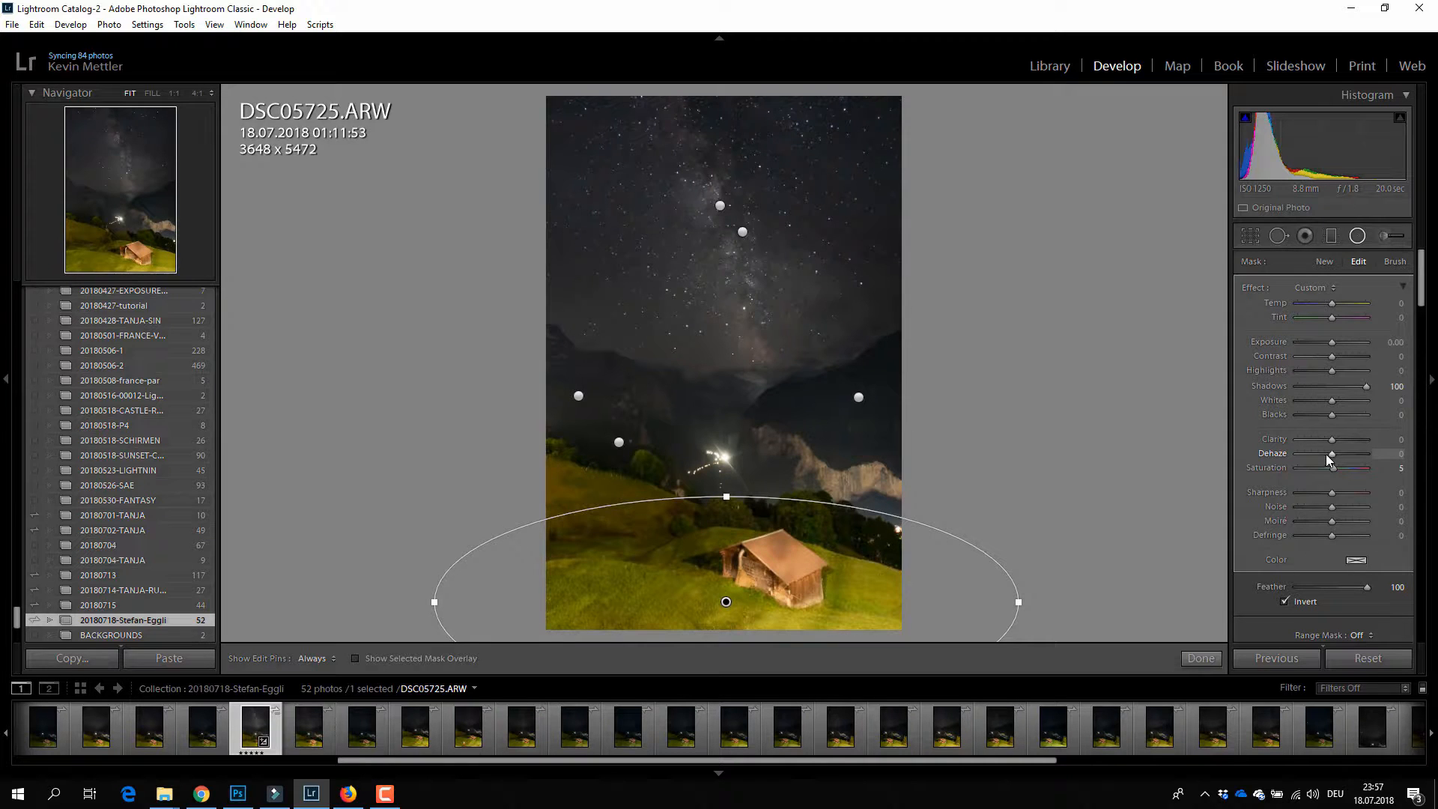
pyautogui.doubleClick(1279, 385)
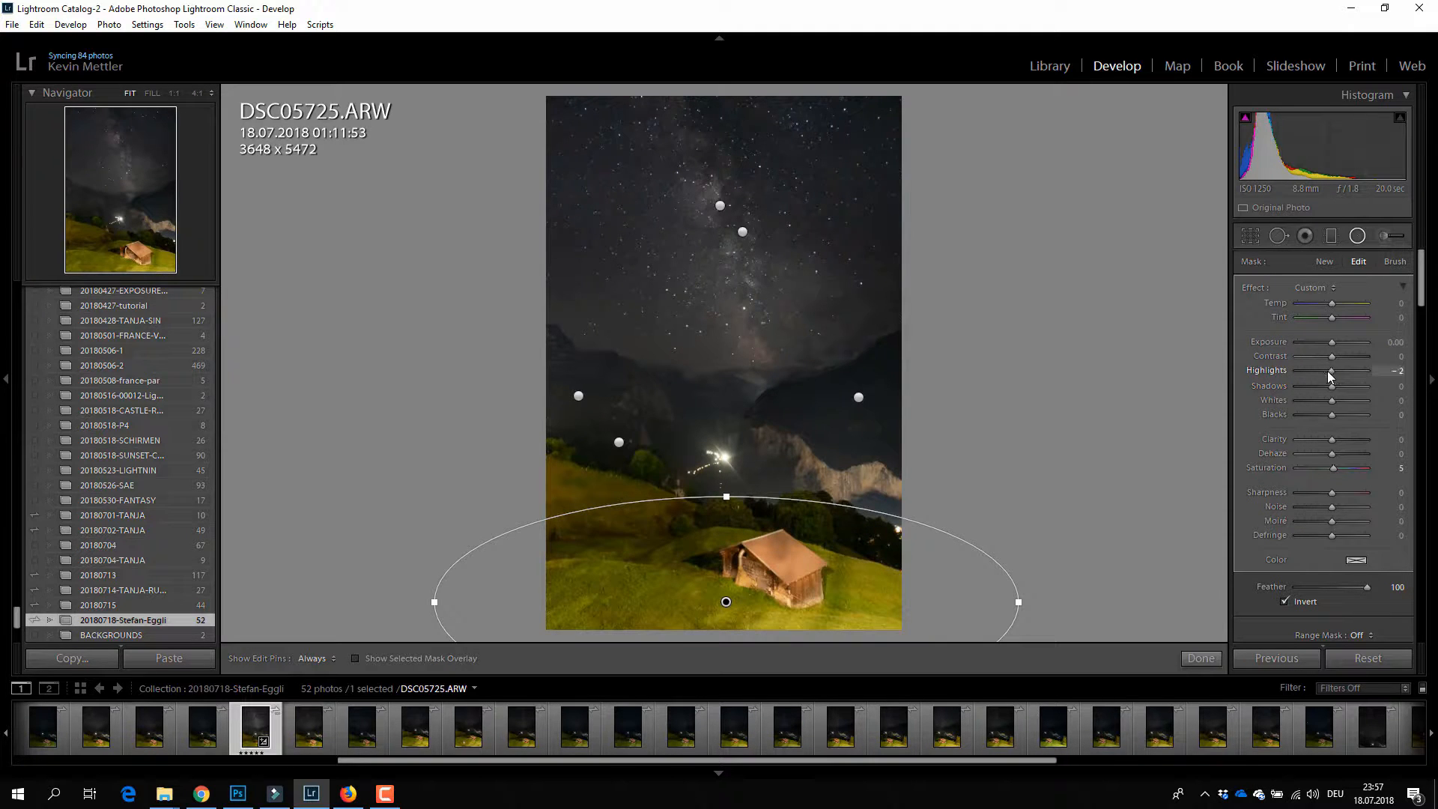
pyautogui.moveTo(1327, 370); pyautogui.dragTo(1298, 371)
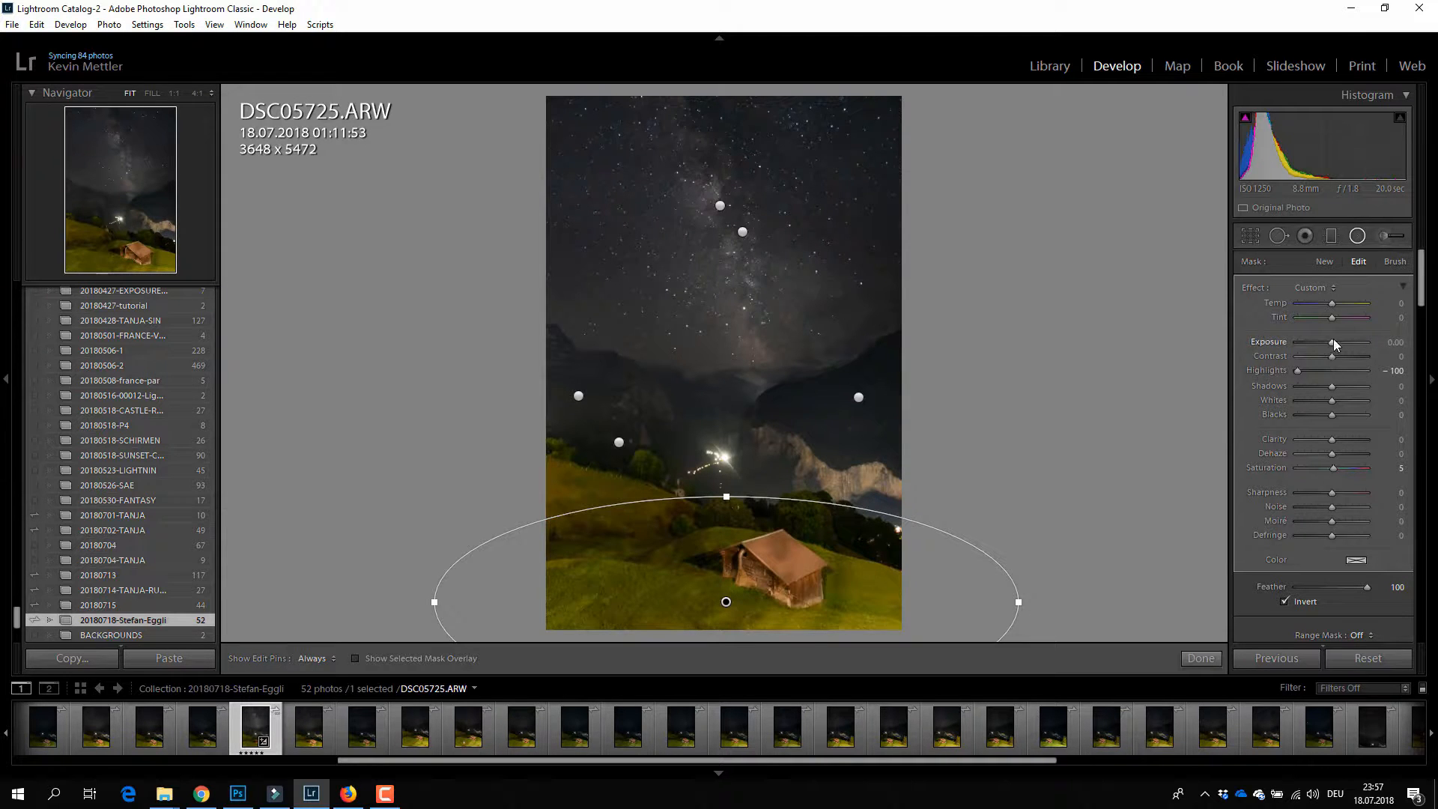
# Try Exposure −0.35 and Shadows −48 on the foreground filter, returning each to 0.
pyautogui.moveTo(1332, 341); pyautogui.dragTo(1328, 342)
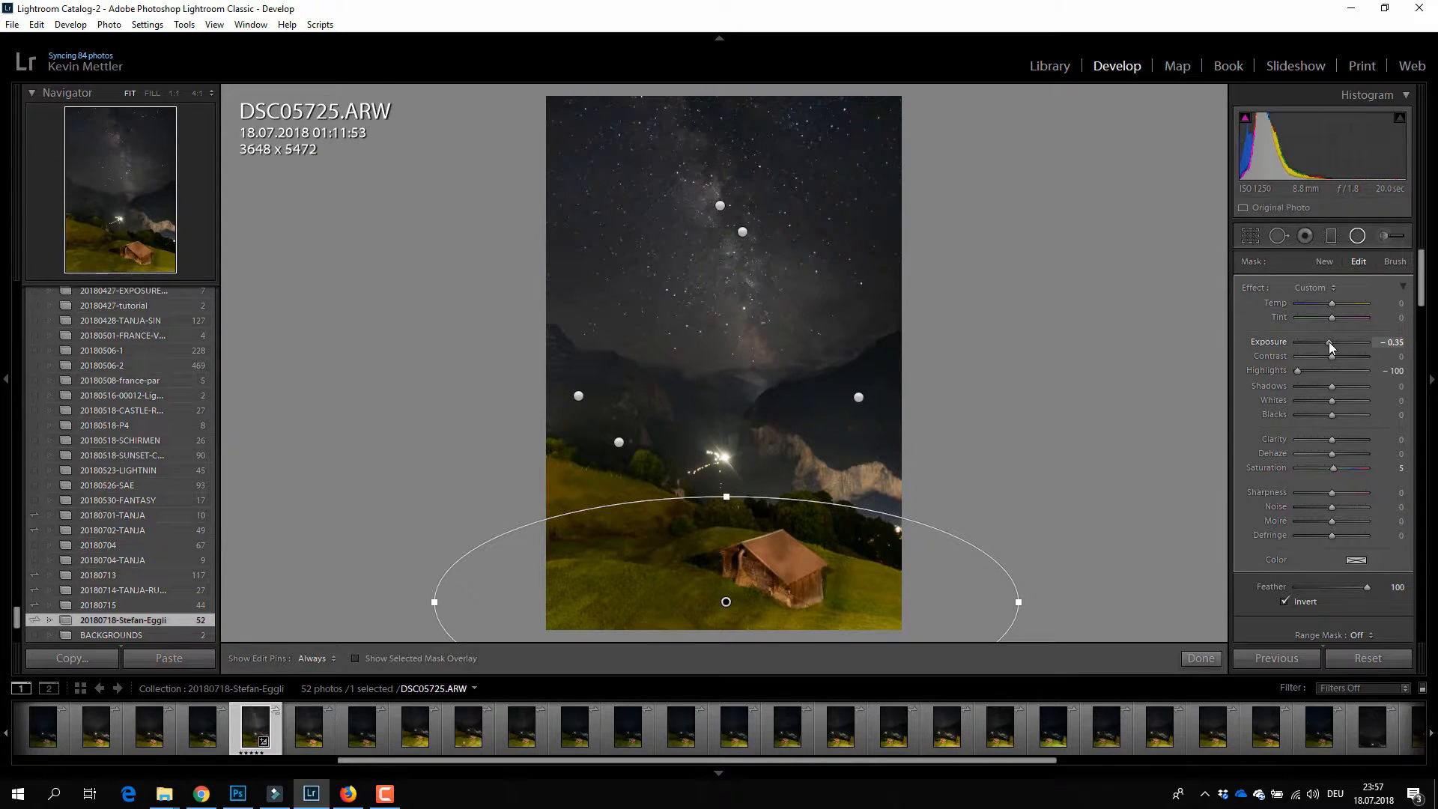
pyautogui.doubleClick(1265, 343)
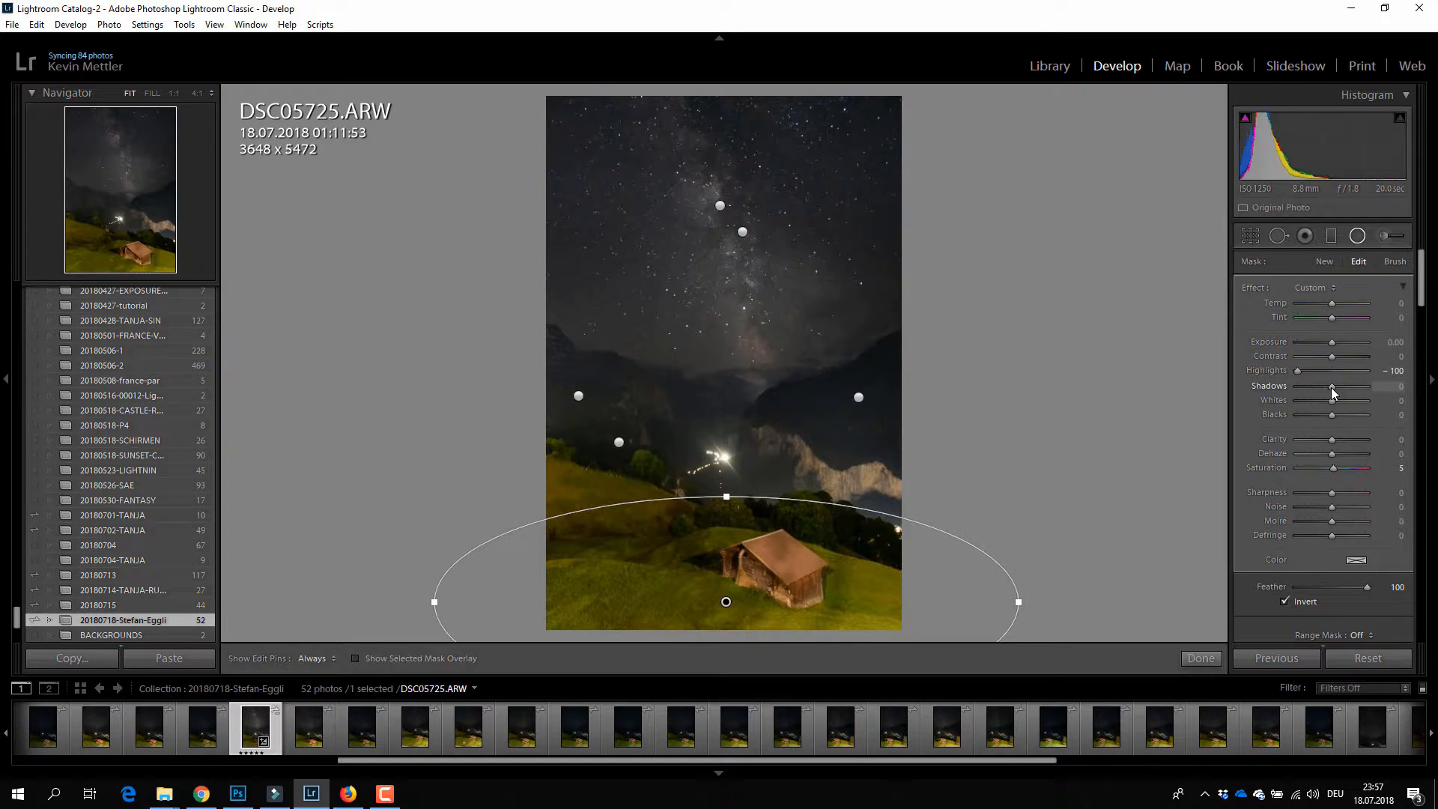
pyautogui.moveTo(1332, 388); pyautogui.dragTo(1317, 386)
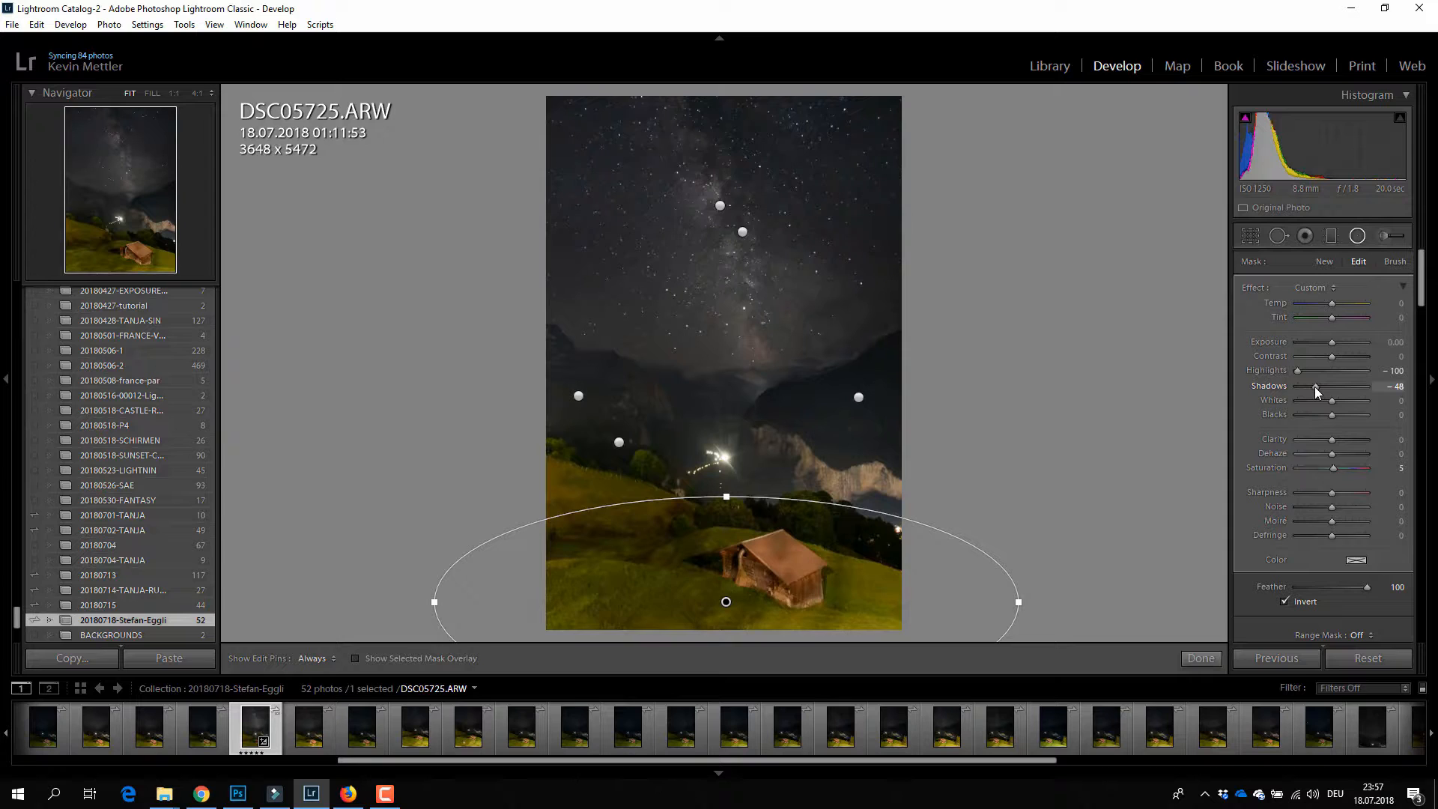
pyautogui.doubleClick(1277, 384)
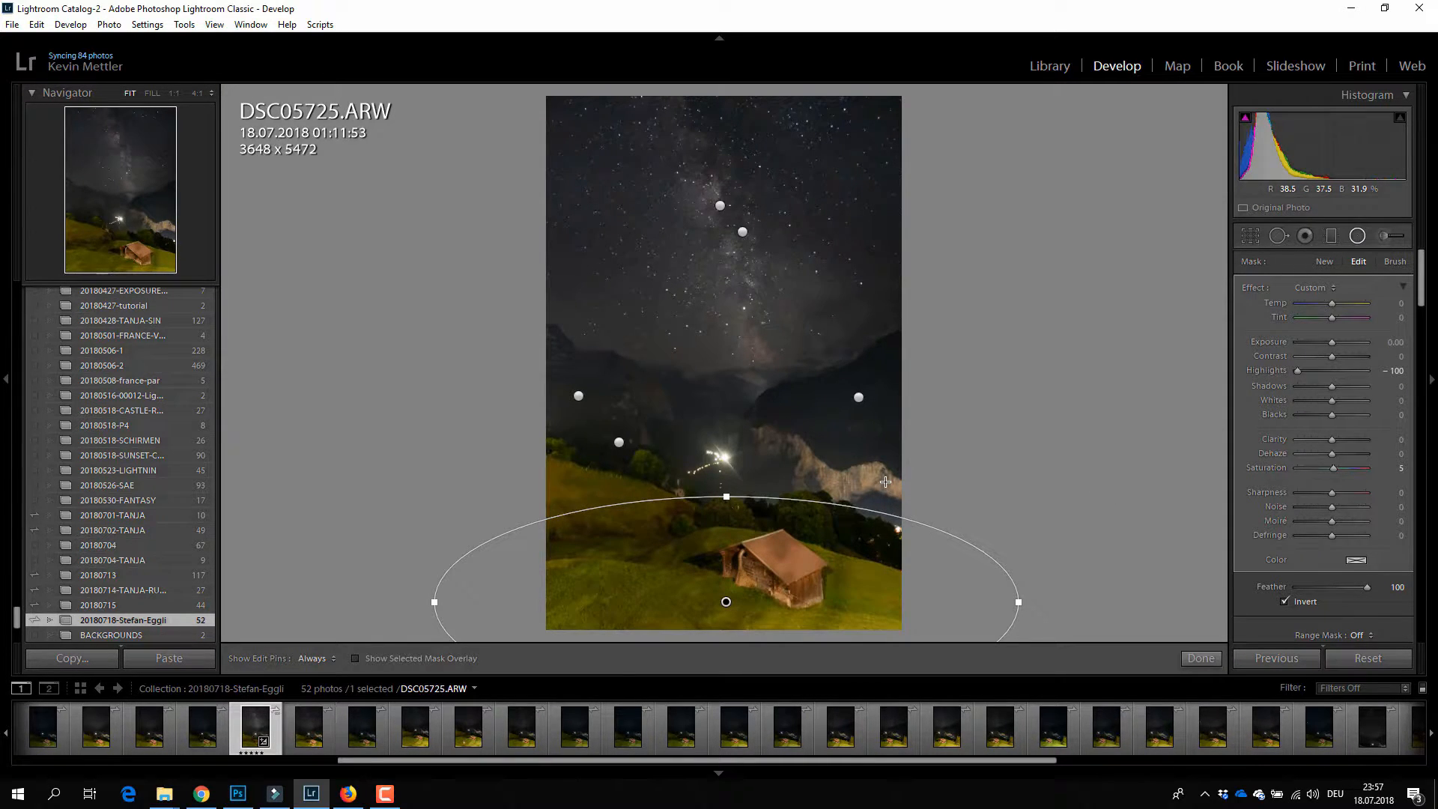
# Draw another radial filter, place it over the meadow on the photo's right beside the hut, and widen it.
pyautogui.moveTo(885, 482); pyautogui.dragTo(981, 572)
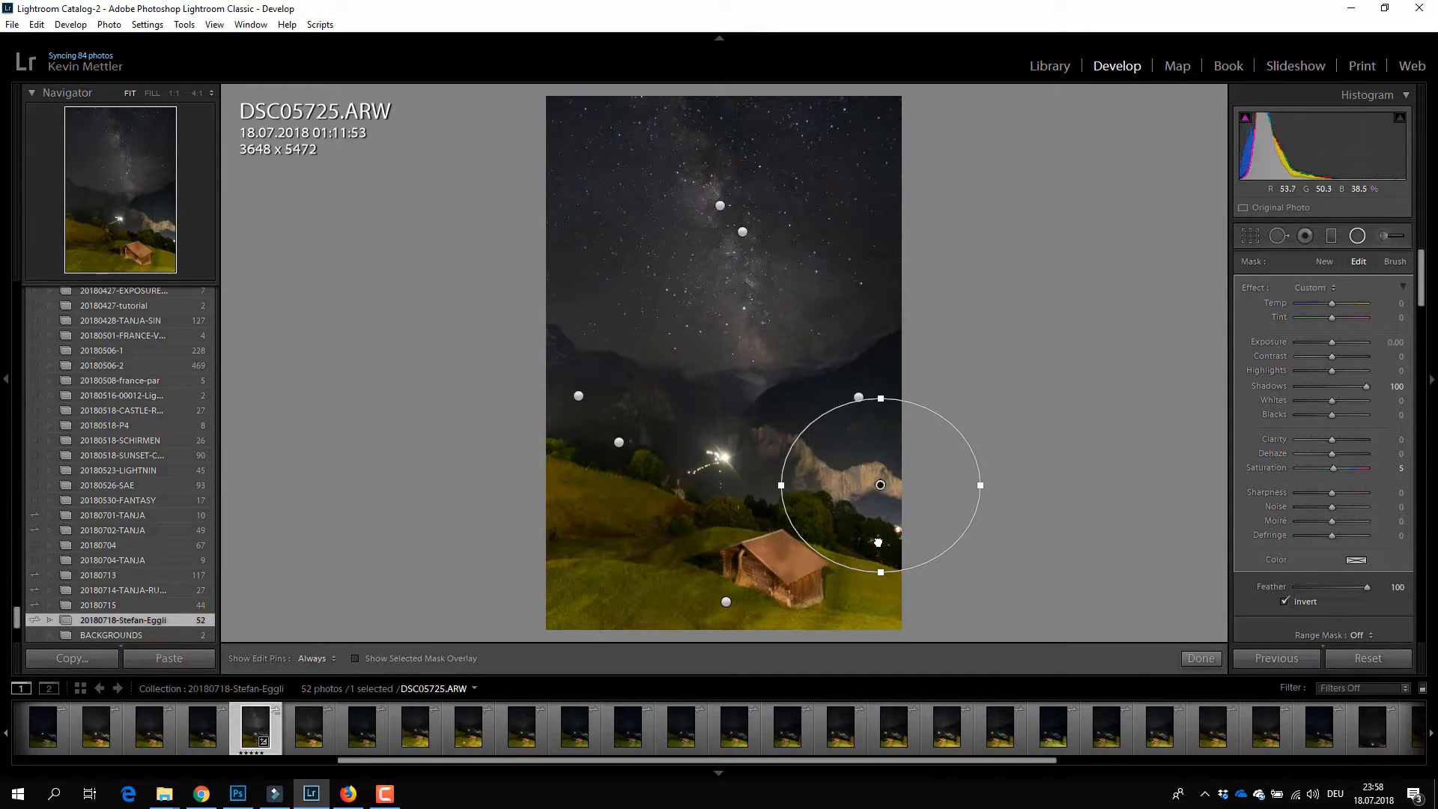
pyautogui.moveTo(882, 485); pyautogui.dragTo(881, 523)
pyautogui.moveTo(875, 599)
pyautogui.mouseDown()
pyautogui.moveTo(873, 624)
pyautogui.moveTo(863, 601)
pyautogui.mouseUp()
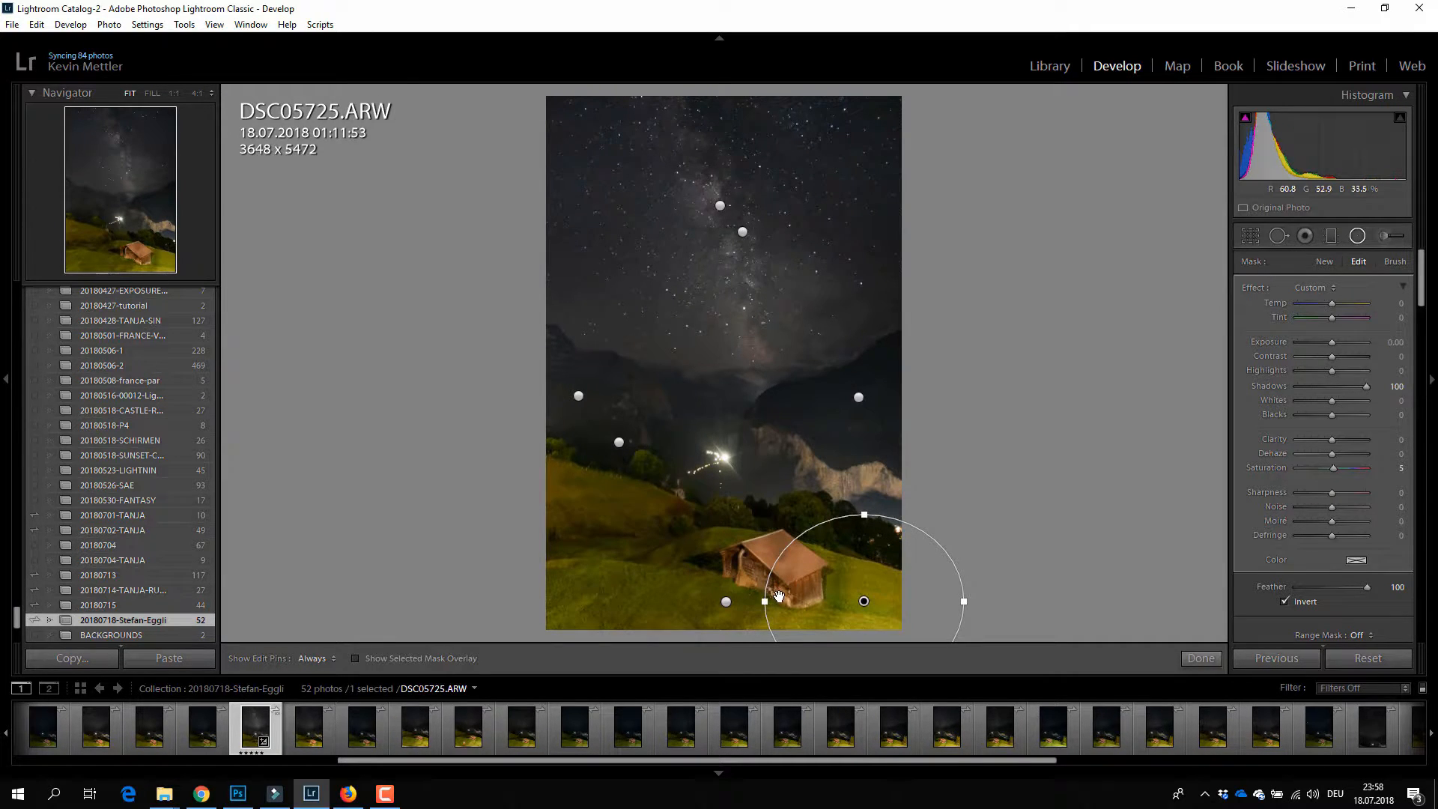
pyautogui.moveTo(764, 601); pyautogui.dragTo(725, 601)
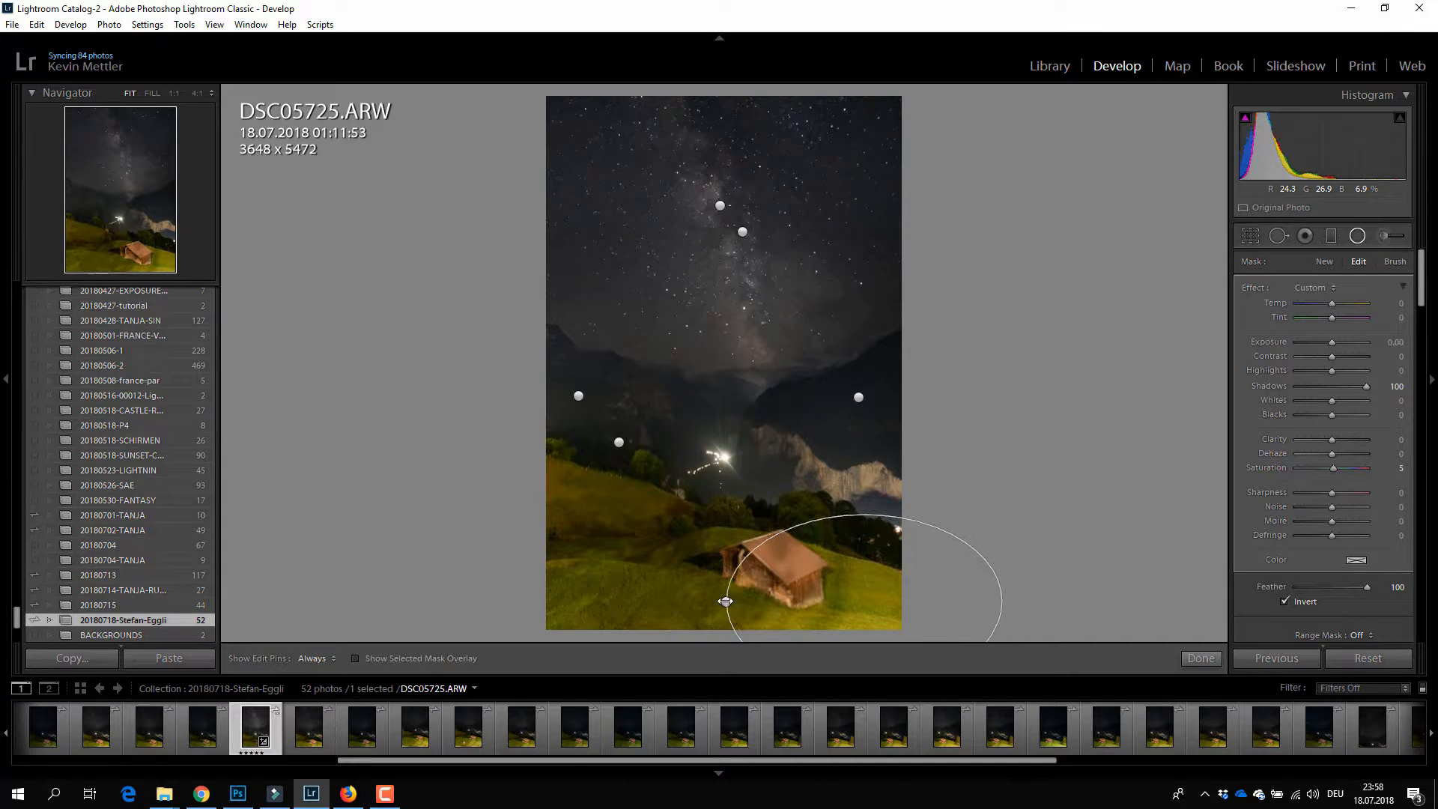
# Set the right meadow filter's Shadows to 0 and Highlights to −100, and tilt its ellipse slightly.
pyautogui.doubleClick(1270, 384)
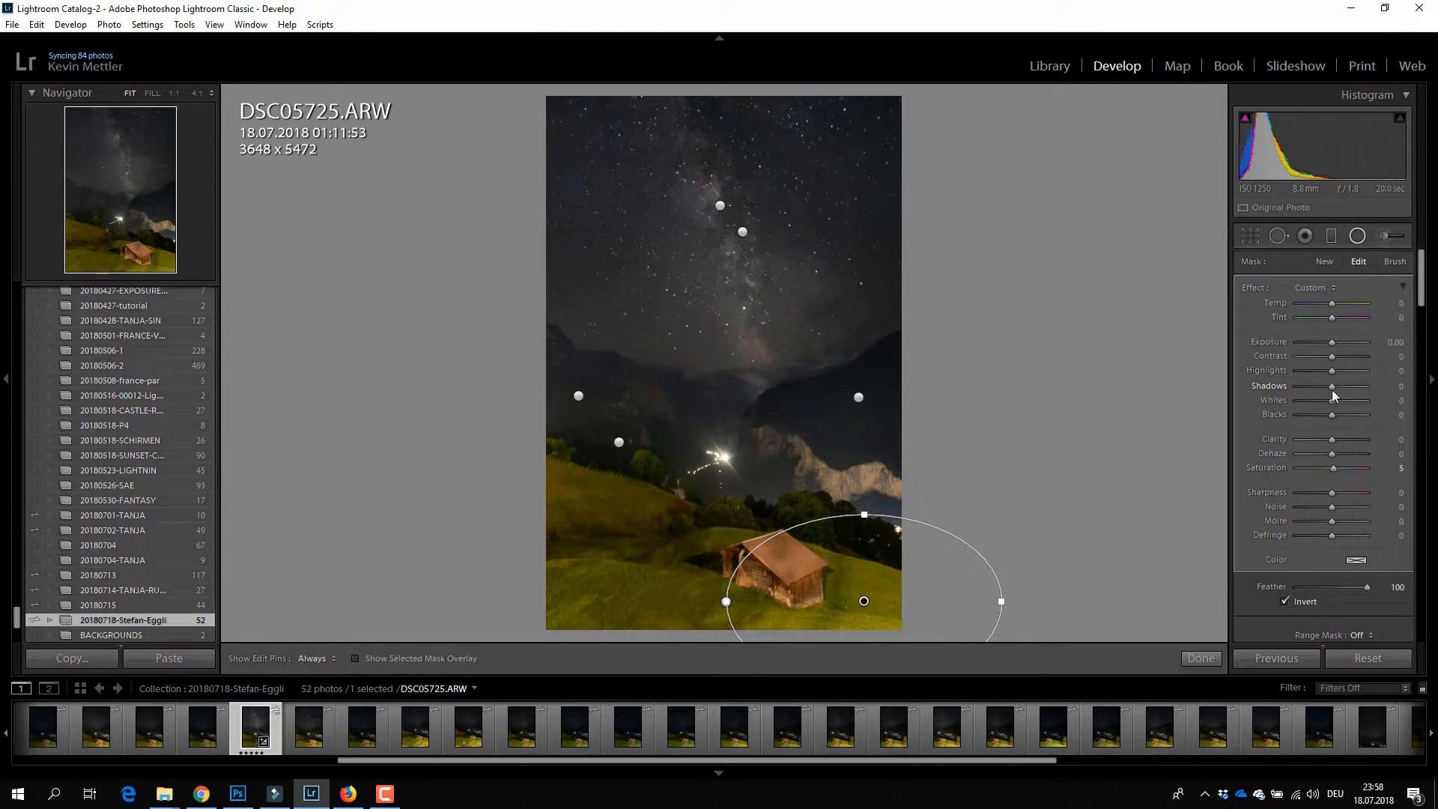
pyautogui.moveTo(1331, 371); pyautogui.dragTo(1306, 371)
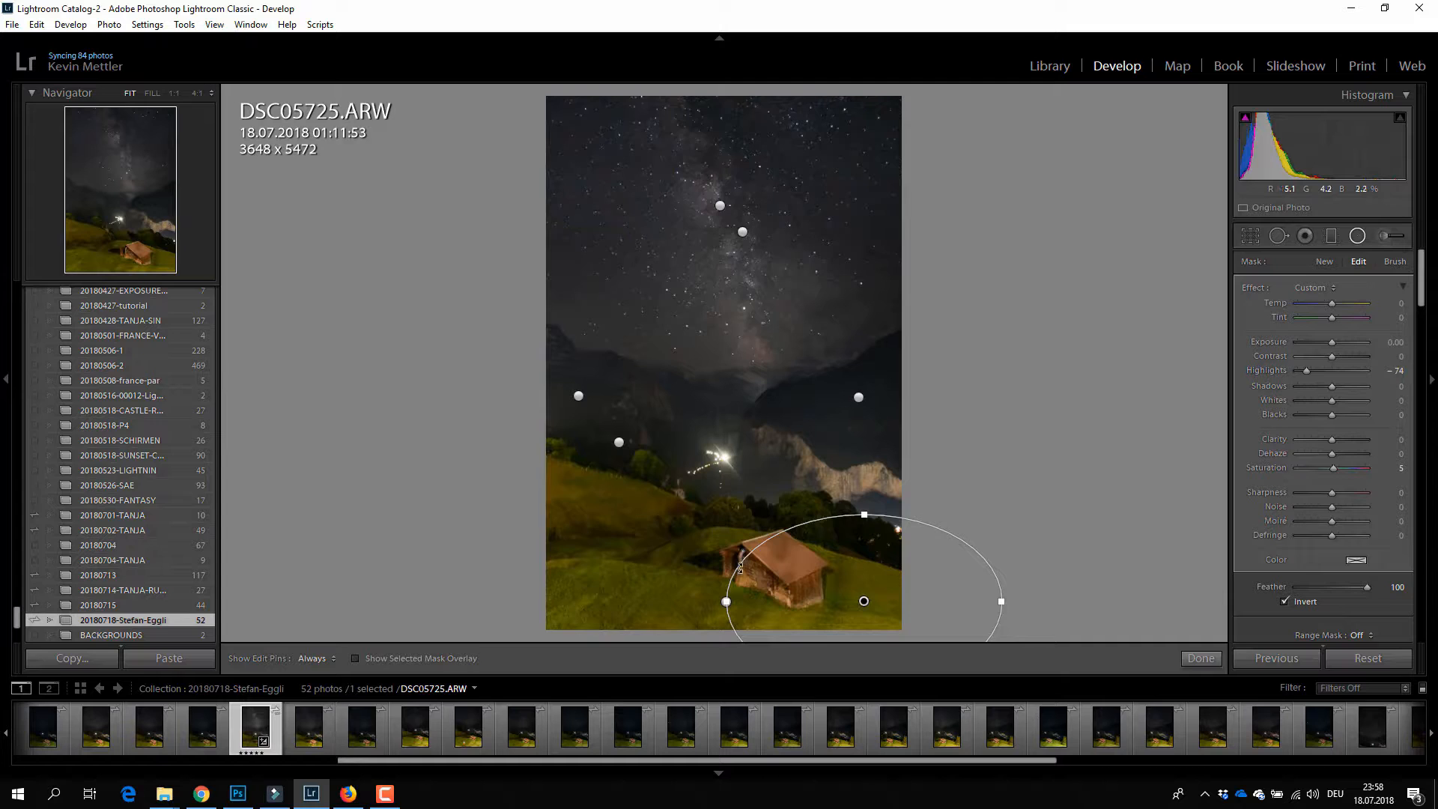
pyautogui.moveTo(740, 567); pyautogui.dragTo(728, 581)
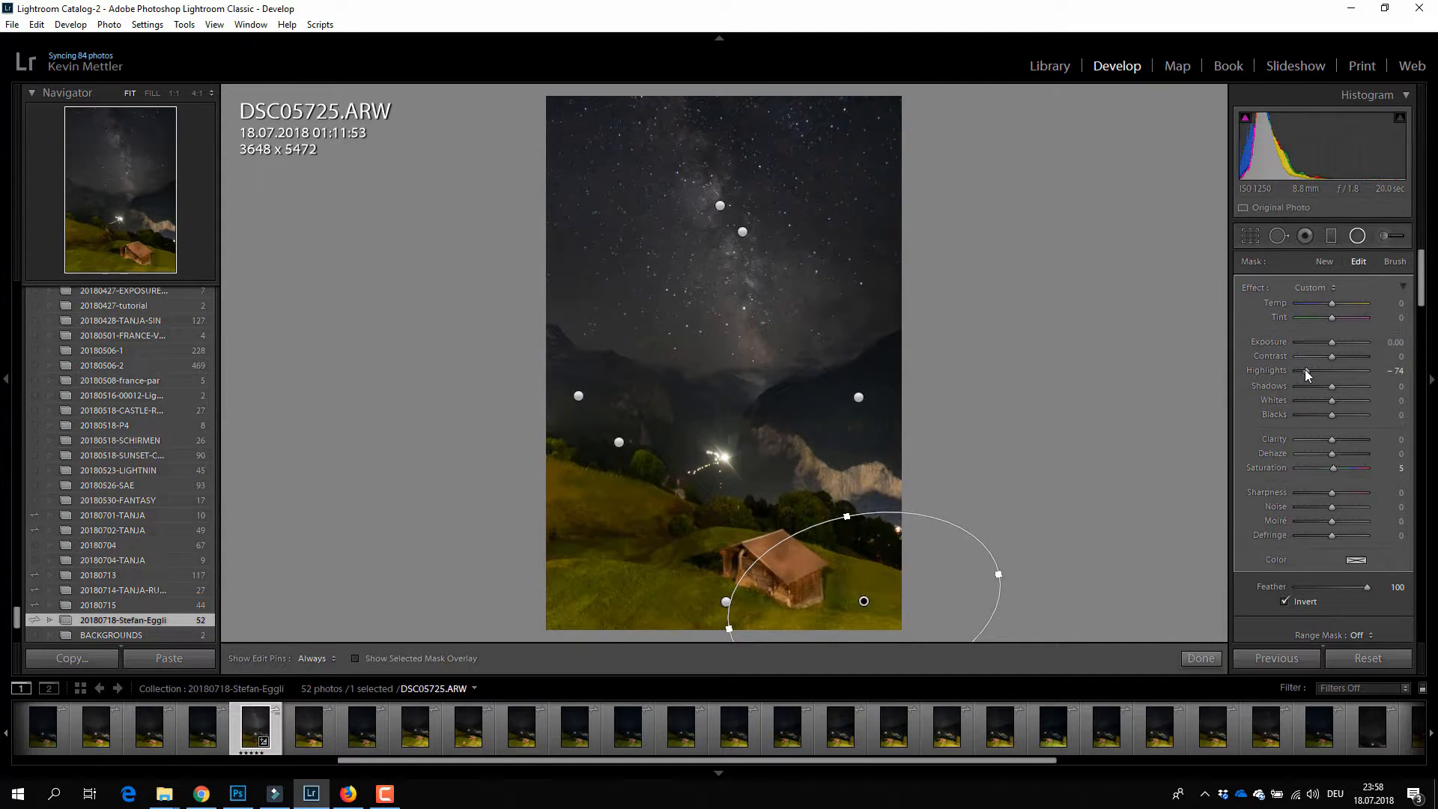
pyautogui.moveTo(1305, 369); pyautogui.dragTo(1300, 370)
# Draw a radial filter with Shadows 0 and Tint −28, narrow it, and place it over the meadow on the photo's left.
pyautogui.moveTo(683, 545); pyautogui.dragTo(1067, 710)
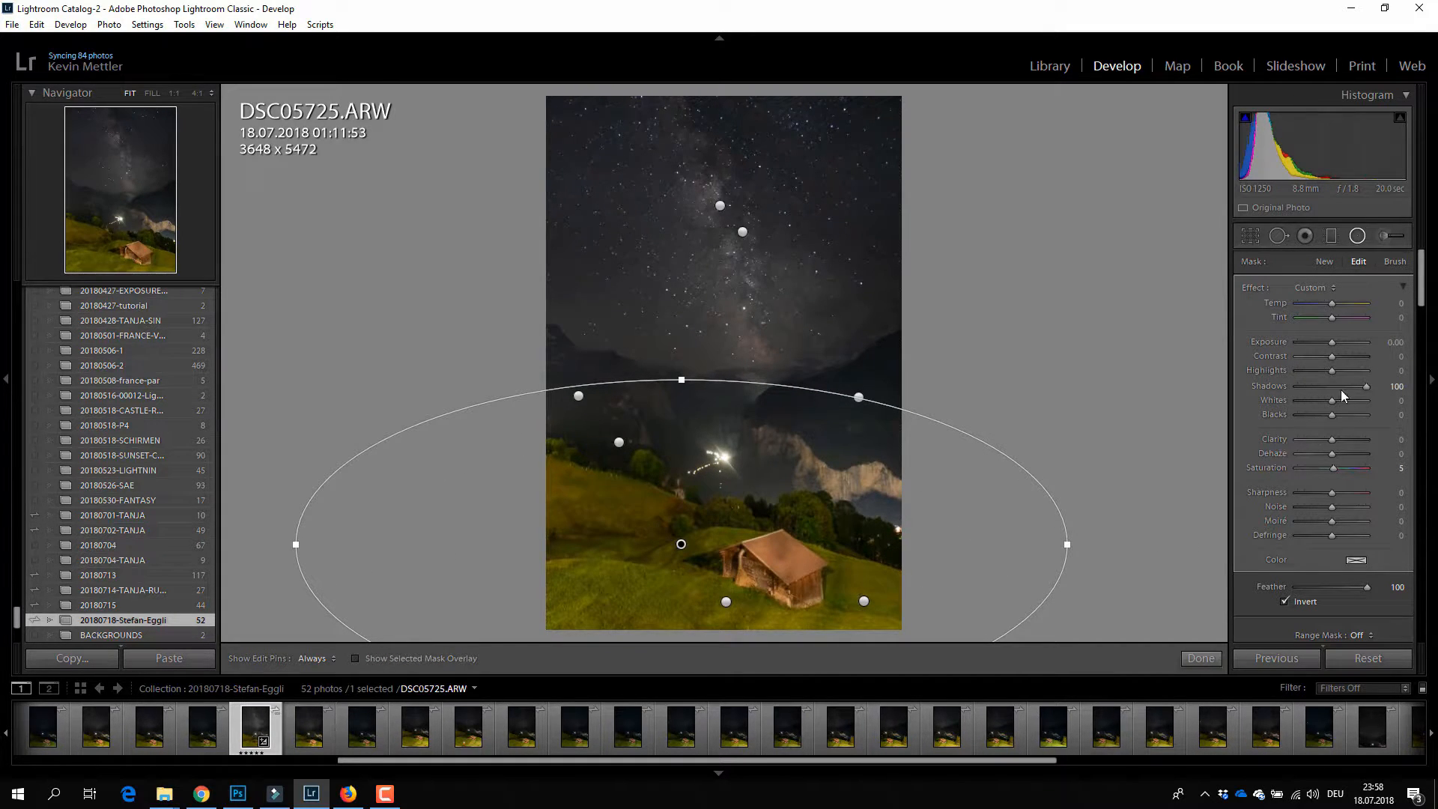
pyautogui.doubleClick(1279, 384)
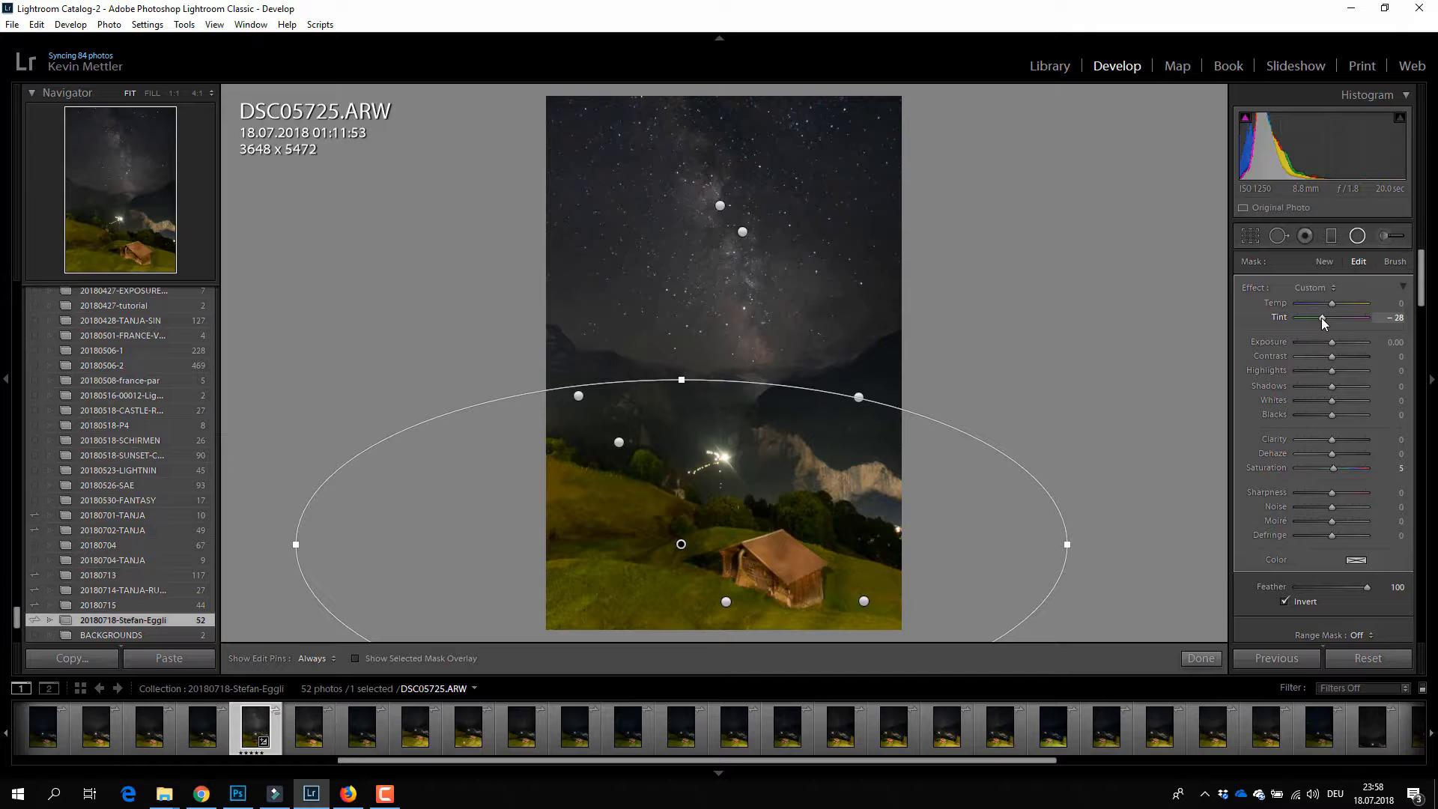
pyautogui.moveTo(1067, 545); pyautogui.dragTo(841, 545)
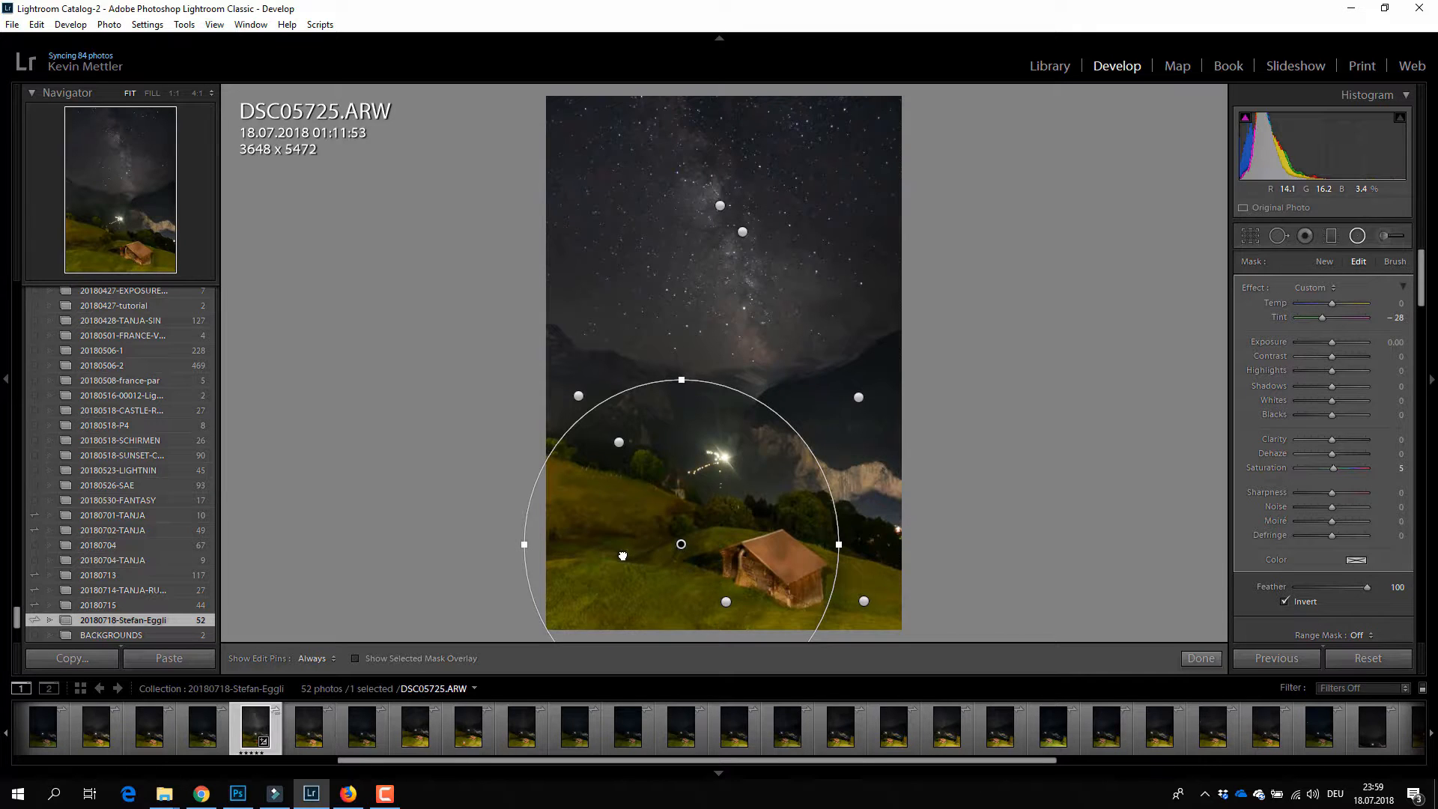
pyautogui.moveTo(618, 561); pyautogui.dragTo(615, 564)
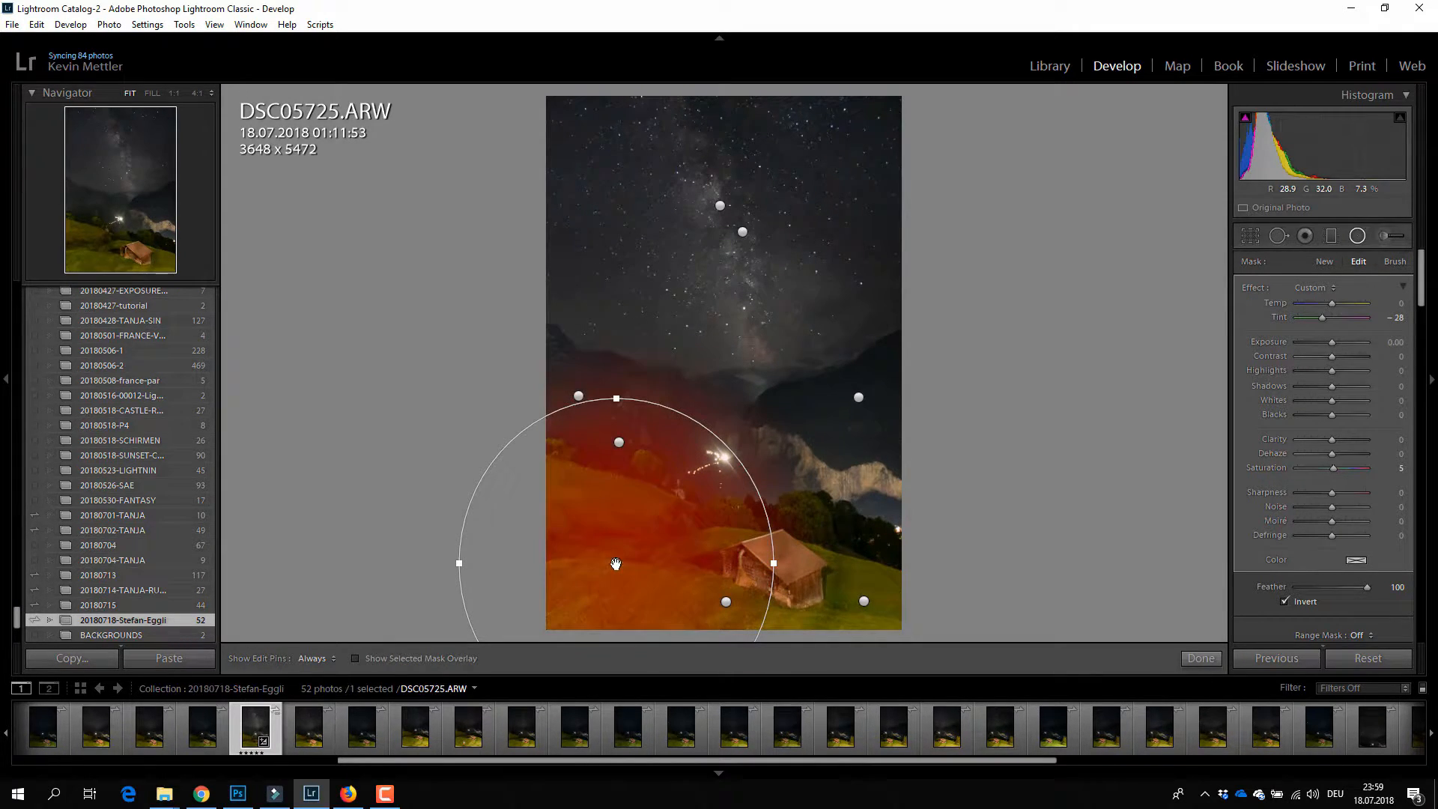
pyautogui.rightClick(615, 563)
# Try a Tint of −20 on the right meadow's radial filter, returning it to 0.
pyautogui.click(867, 602)
pyautogui.click(864, 602)
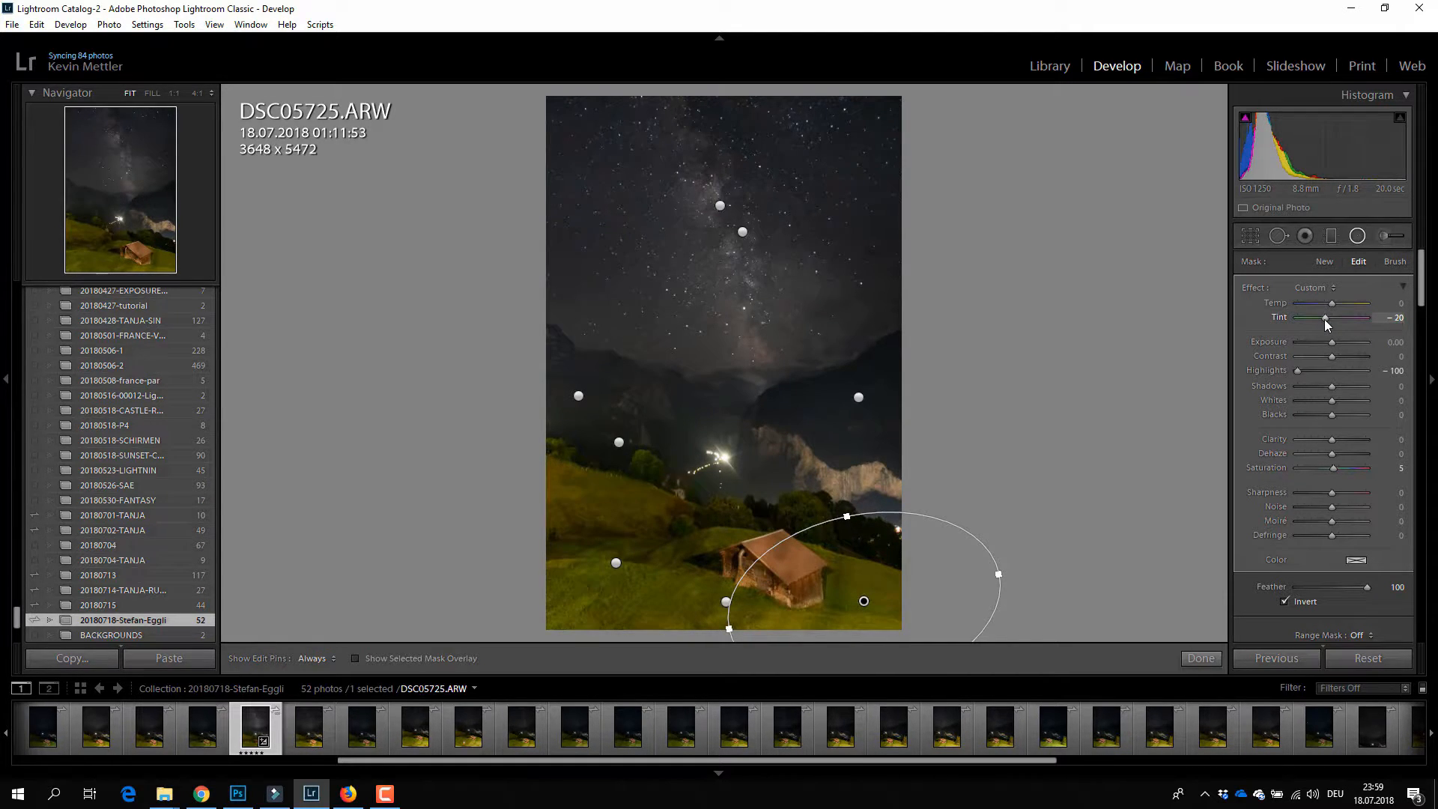
pyautogui.doubleClick(1283, 317)
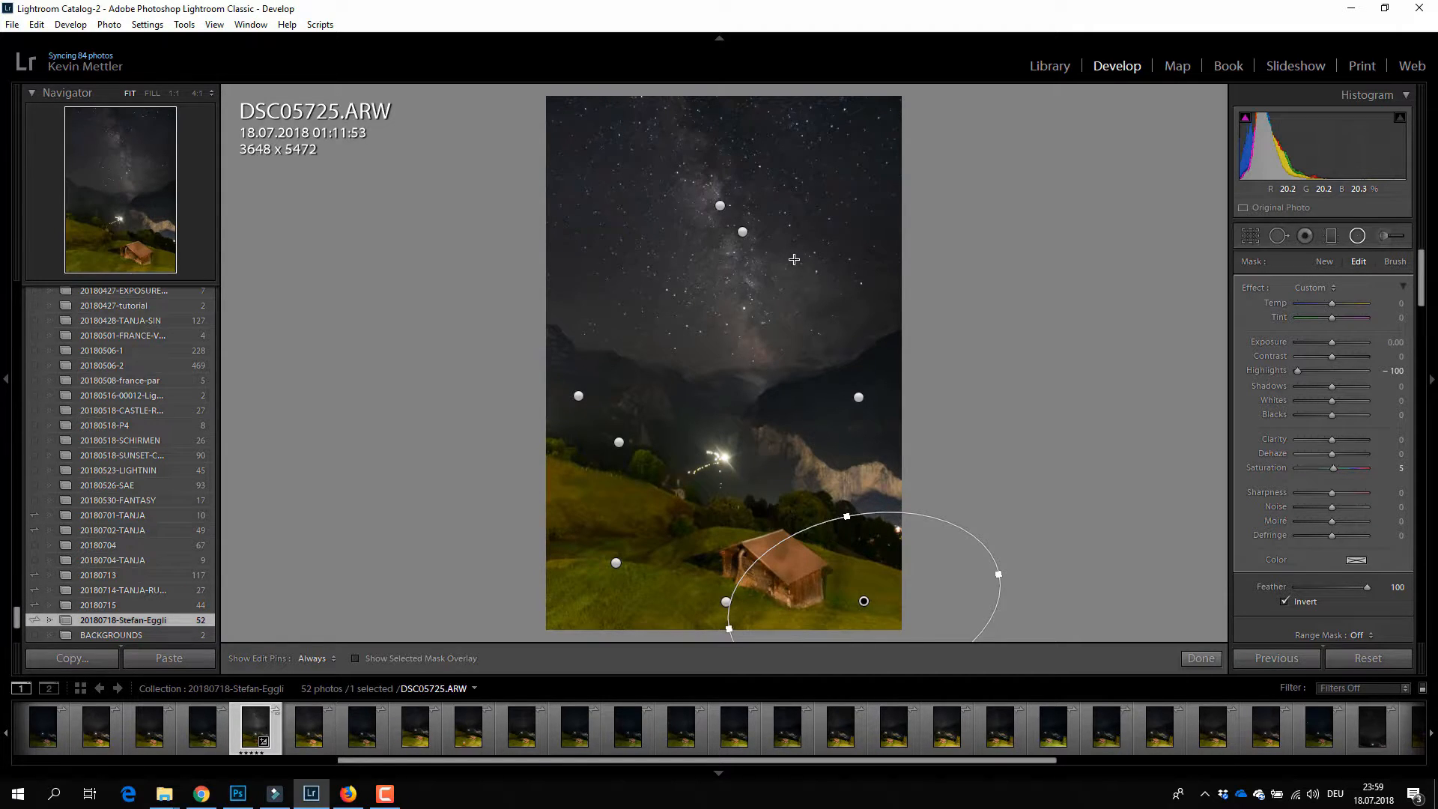
# Compare the photo before and after the local adjustments side by side, and return to the single view.
pyautogui.click(1357, 237)
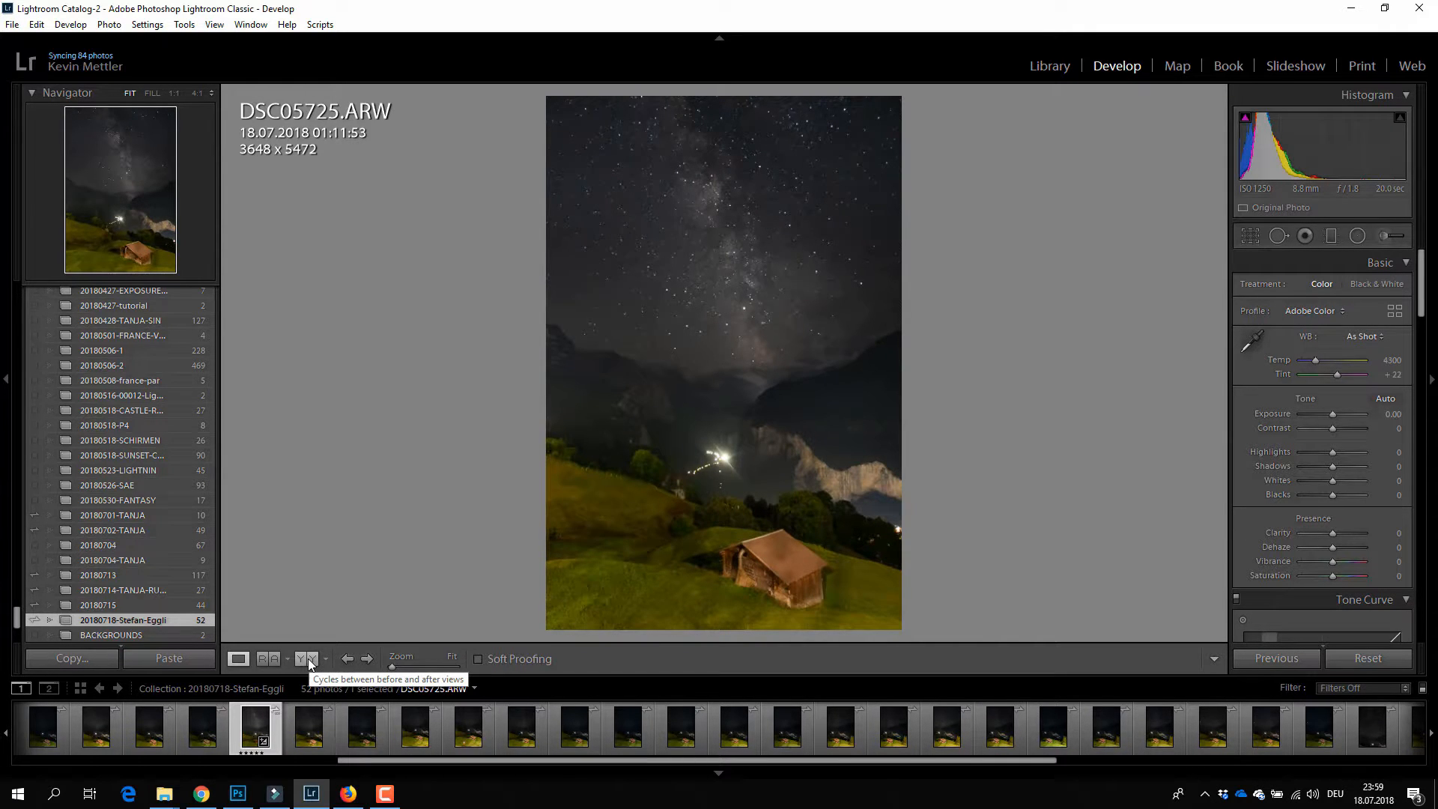
pyautogui.click(312, 659)
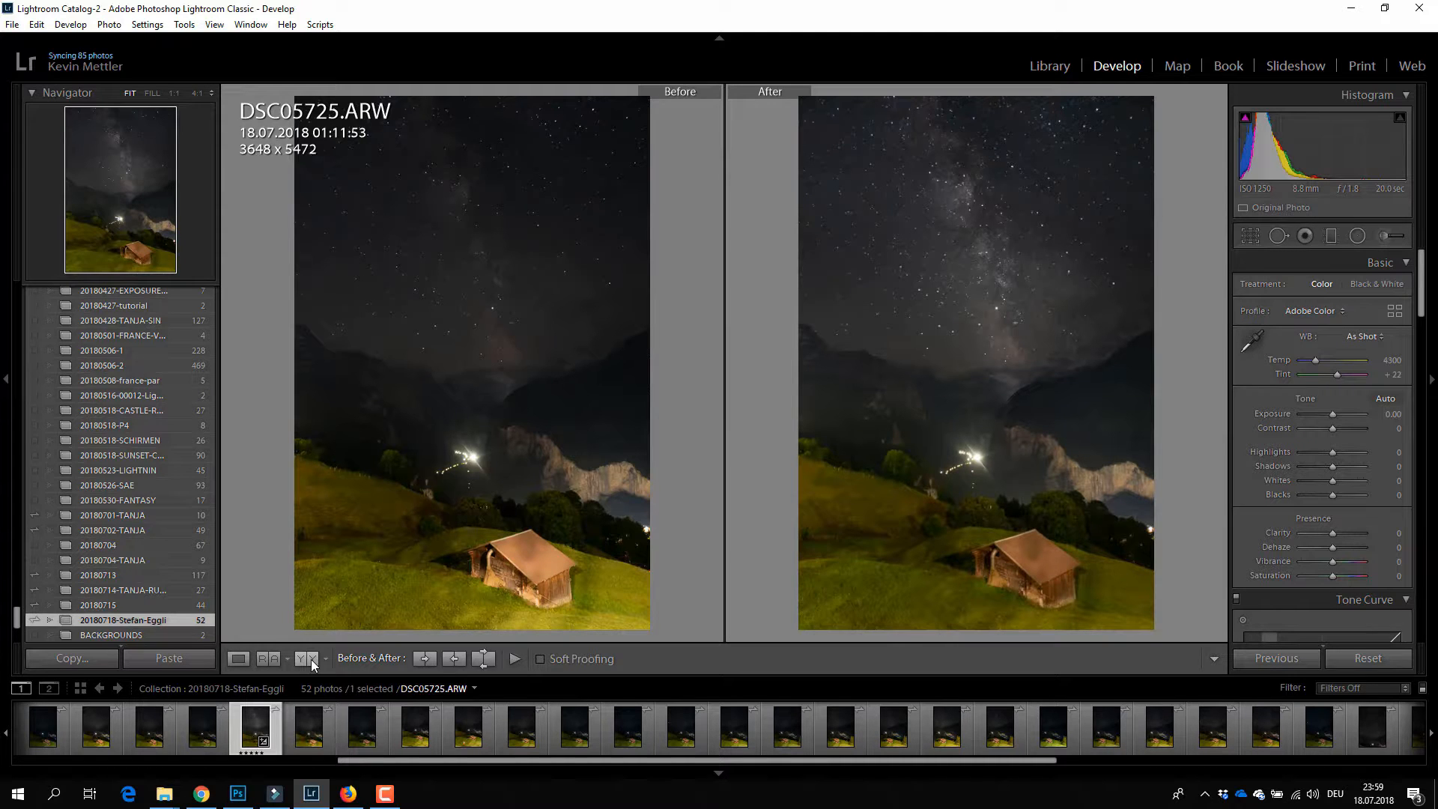
pyautogui.click(240, 659)
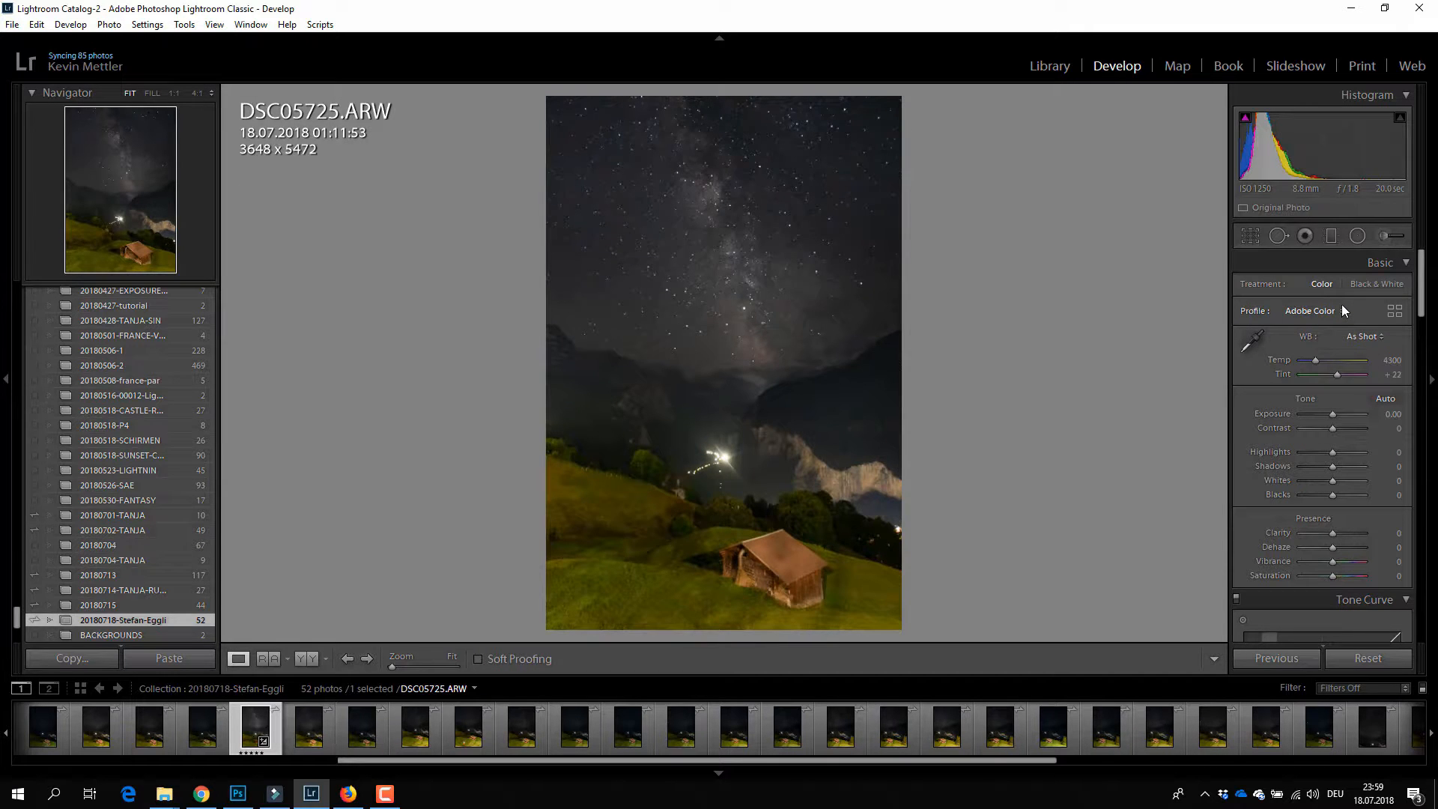
# Draw a large radial filter over the sky with Shadows 0 and Temp −15, and extend it slightly downward.
pyautogui.click(1355, 236)
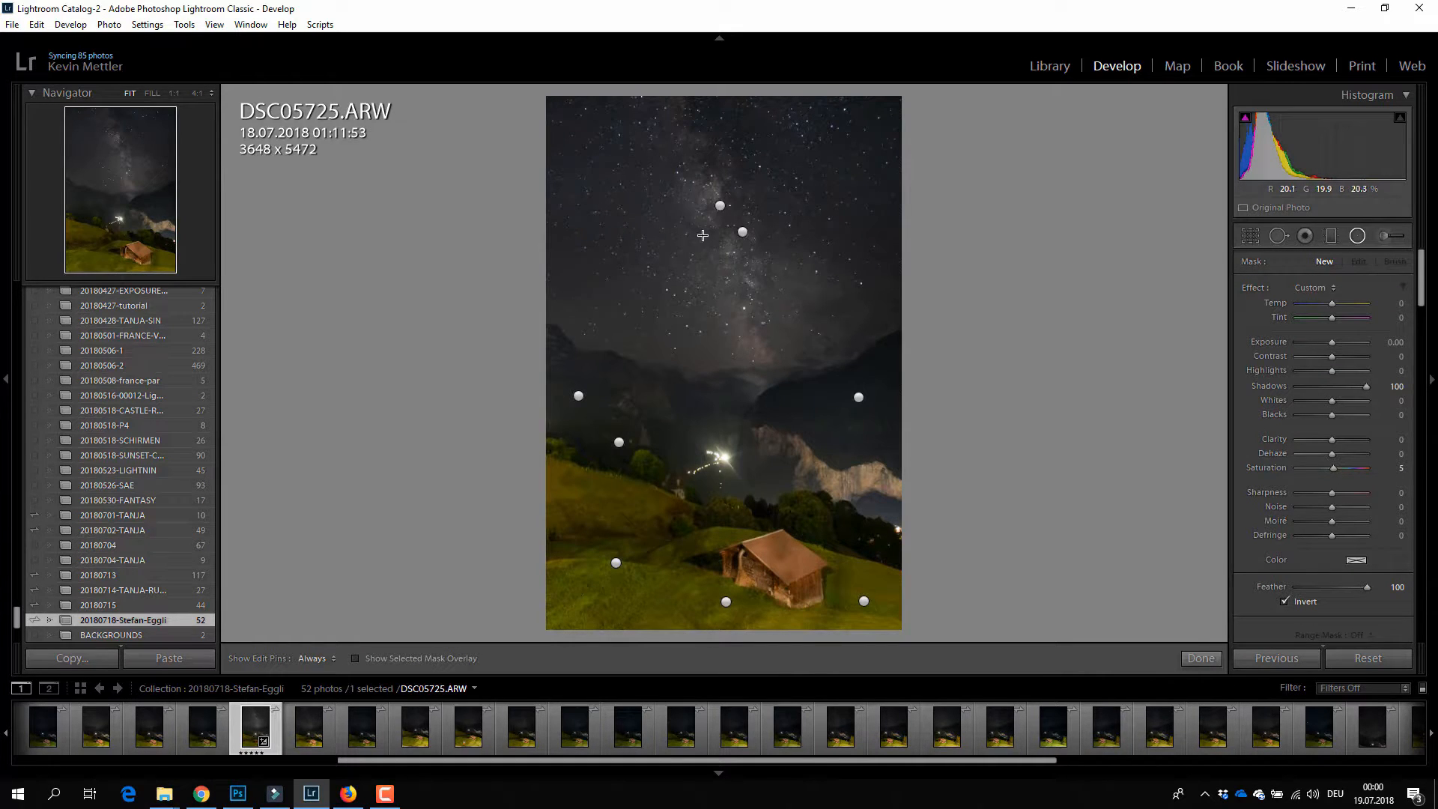
pyautogui.moveTo(704, 235); pyautogui.dragTo(1004, 411)
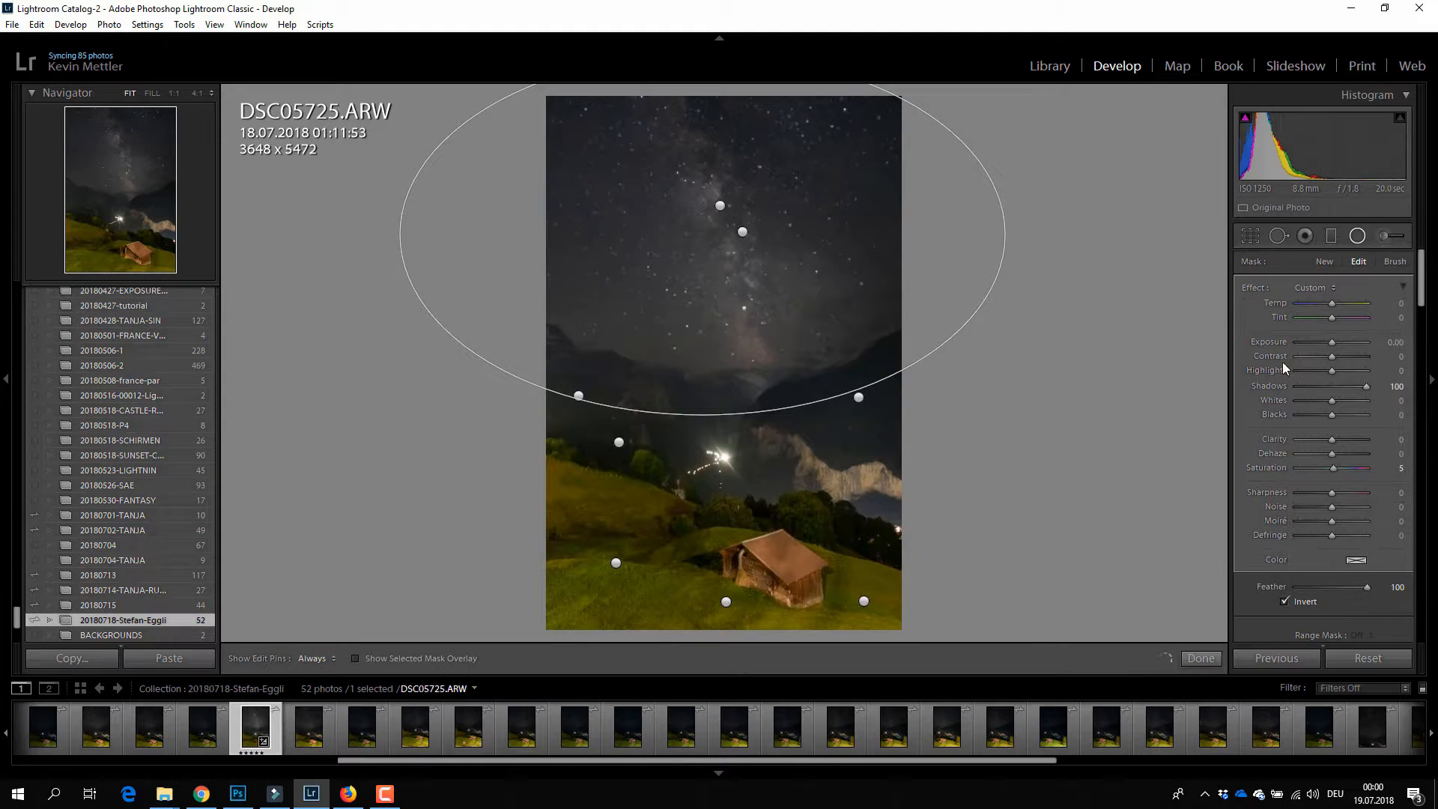
pyautogui.doubleClick(1273, 386)
pyautogui.moveTo(1332, 303); pyautogui.dragTo(1326, 304)
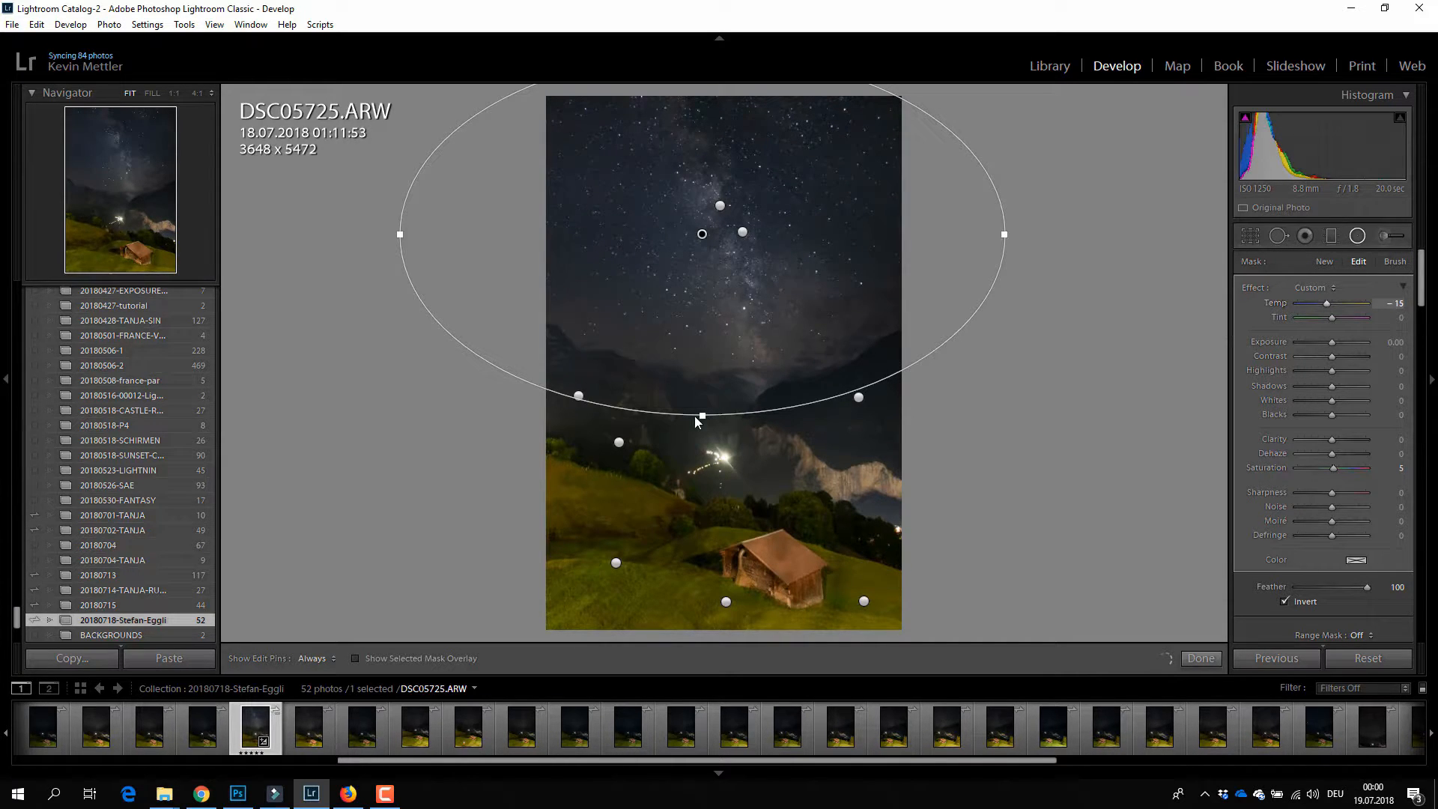
pyautogui.moveTo(701, 416); pyautogui.dragTo(702, 428)
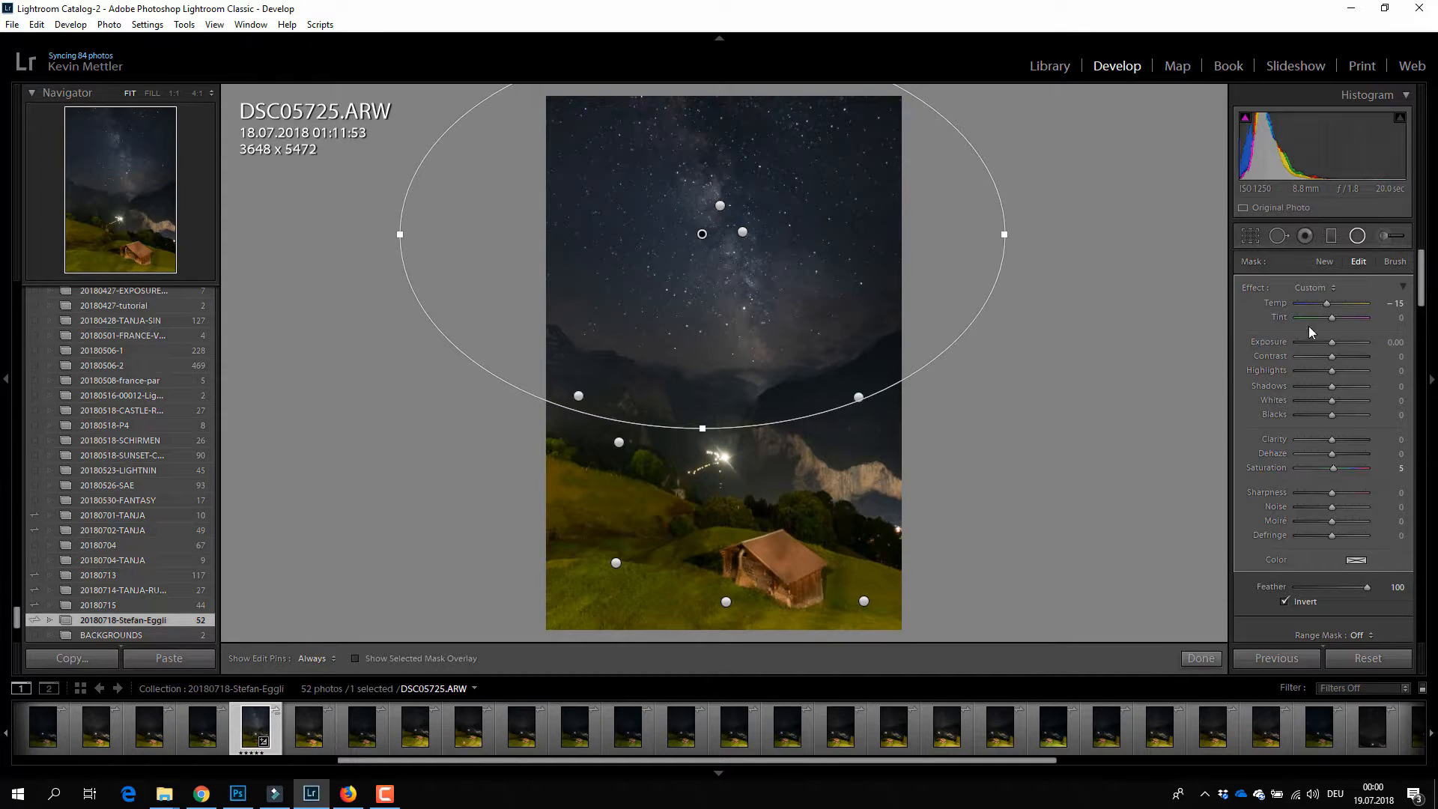
# Fine-tune the sky filter's Temp to a subtle cool tone and finish editing the filter.
pyautogui.moveTo(1328, 303); pyautogui.dragTo(1324, 304)
pyautogui.moveTo(1325, 303); pyautogui.dragTo(1328, 303)
pyautogui.click(1350, 237)
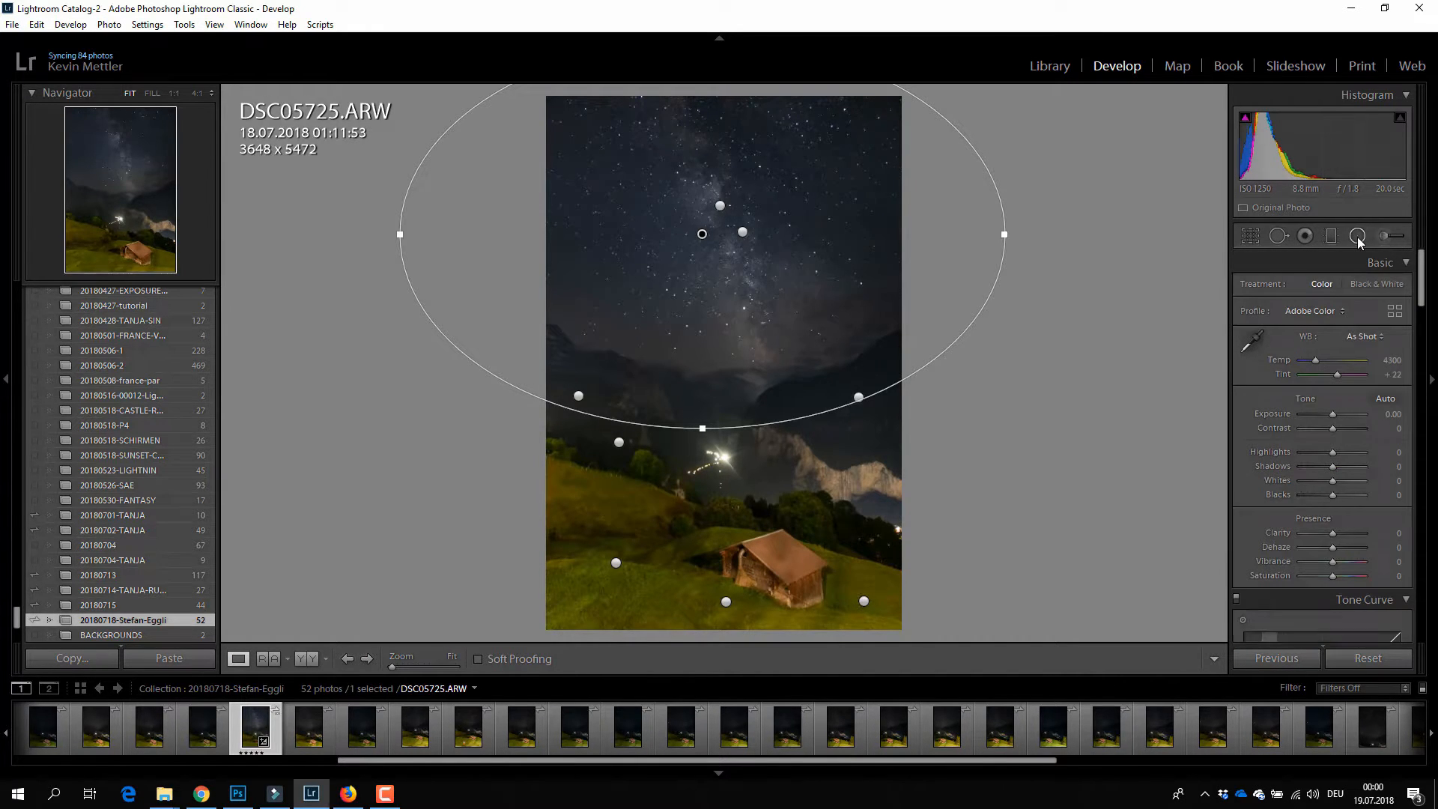
# Draw a wide radial filter across the mountain horizon with a slightly cooler Temp, and another radial filter over the upper-right sky.
pyautogui.click(1357, 236)
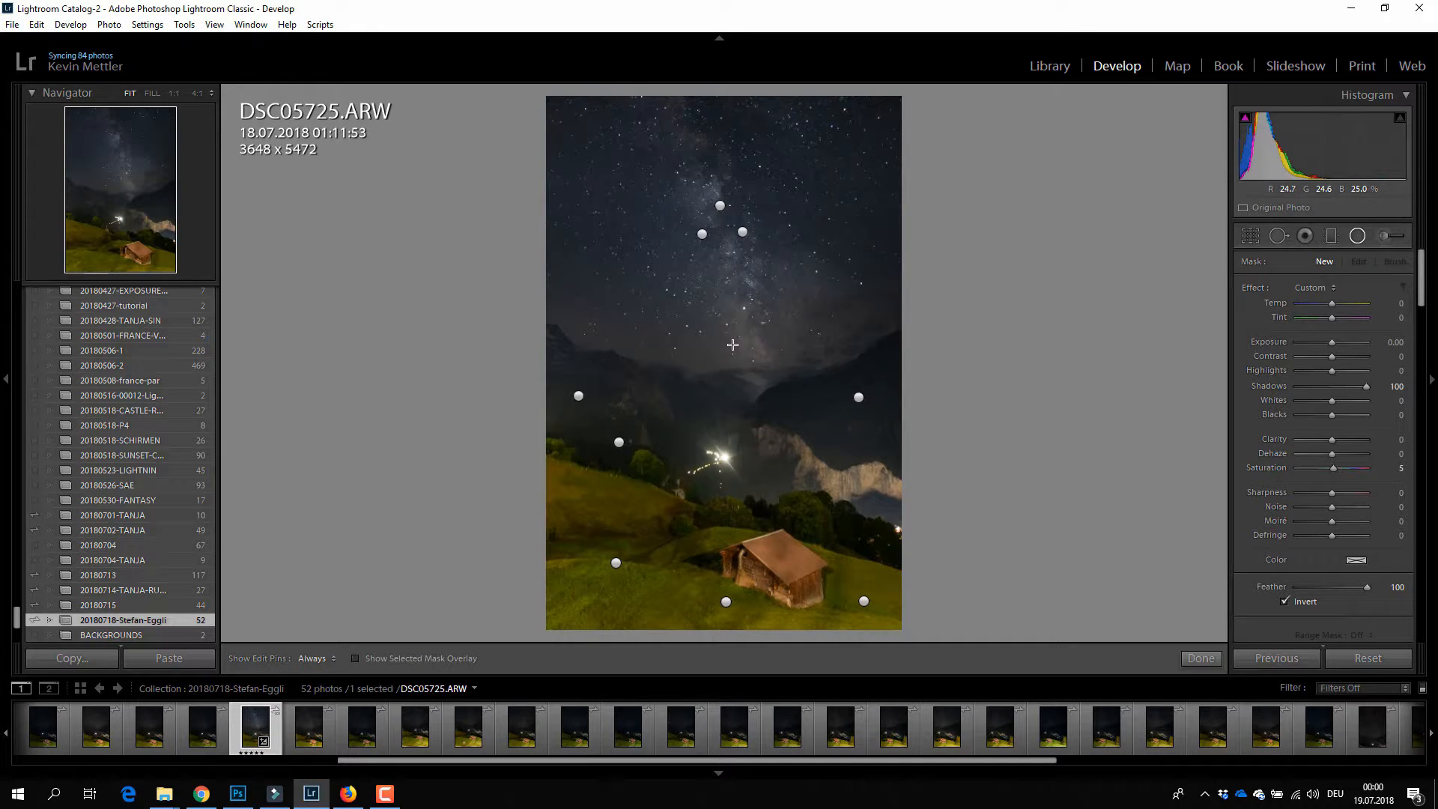
pyautogui.moveTo(731, 343); pyautogui.dragTo(970, 421)
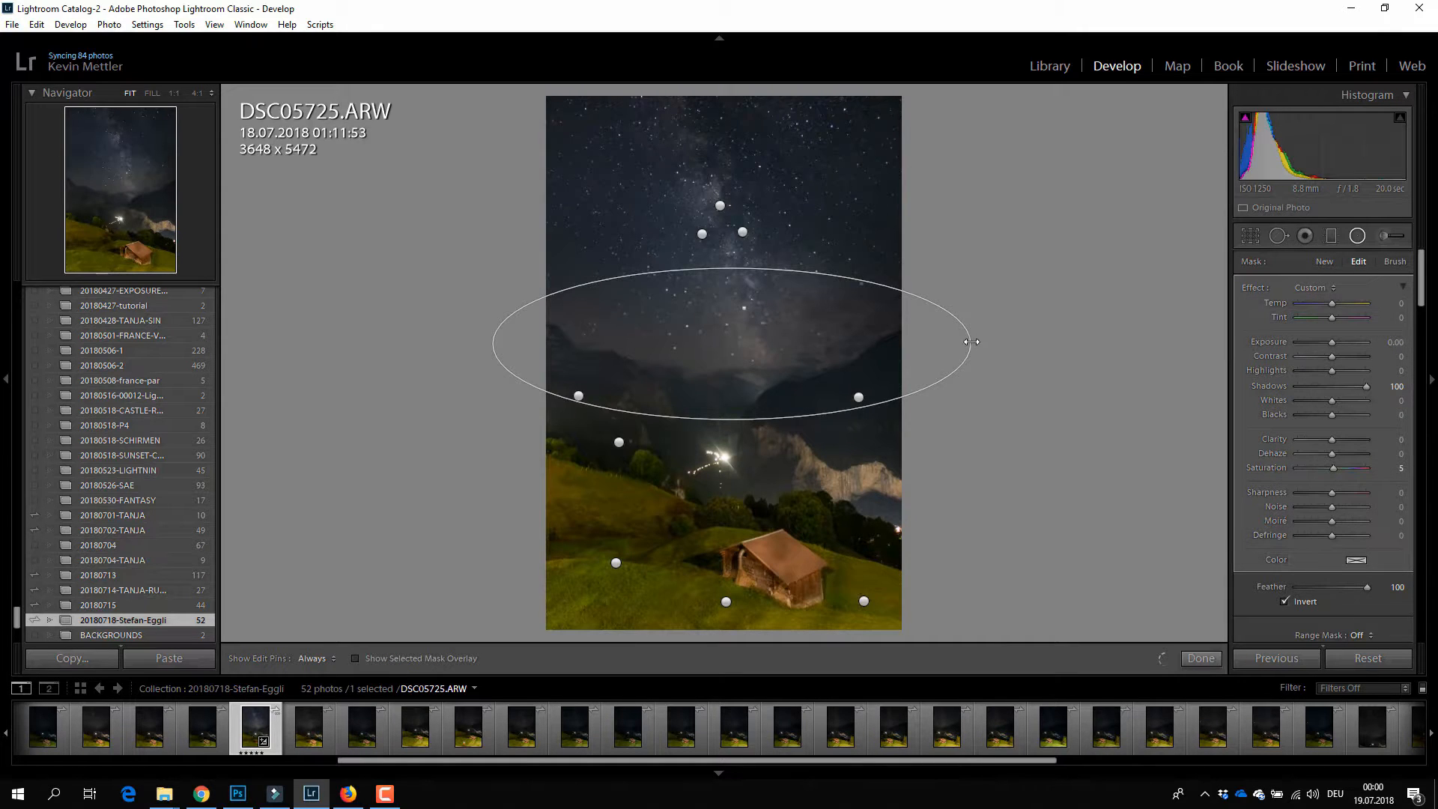
pyautogui.moveTo(972, 344); pyautogui.dragTo(1015, 344)
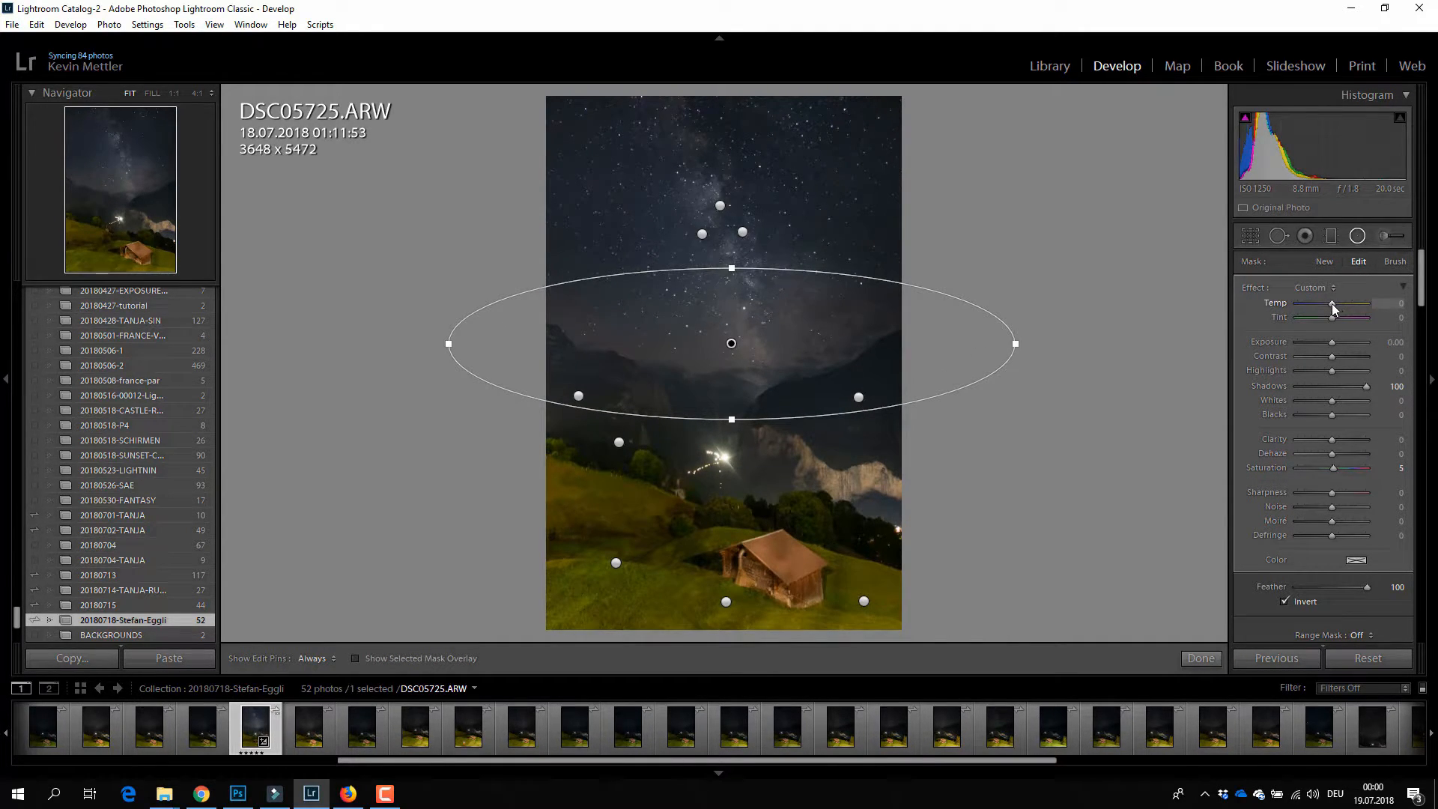
pyautogui.moveTo(1329, 304); pyautogui.dragTo(1327, 304)
pyautogui.moveTo(861, 118); pyautogui.dragTo(1033, 285)
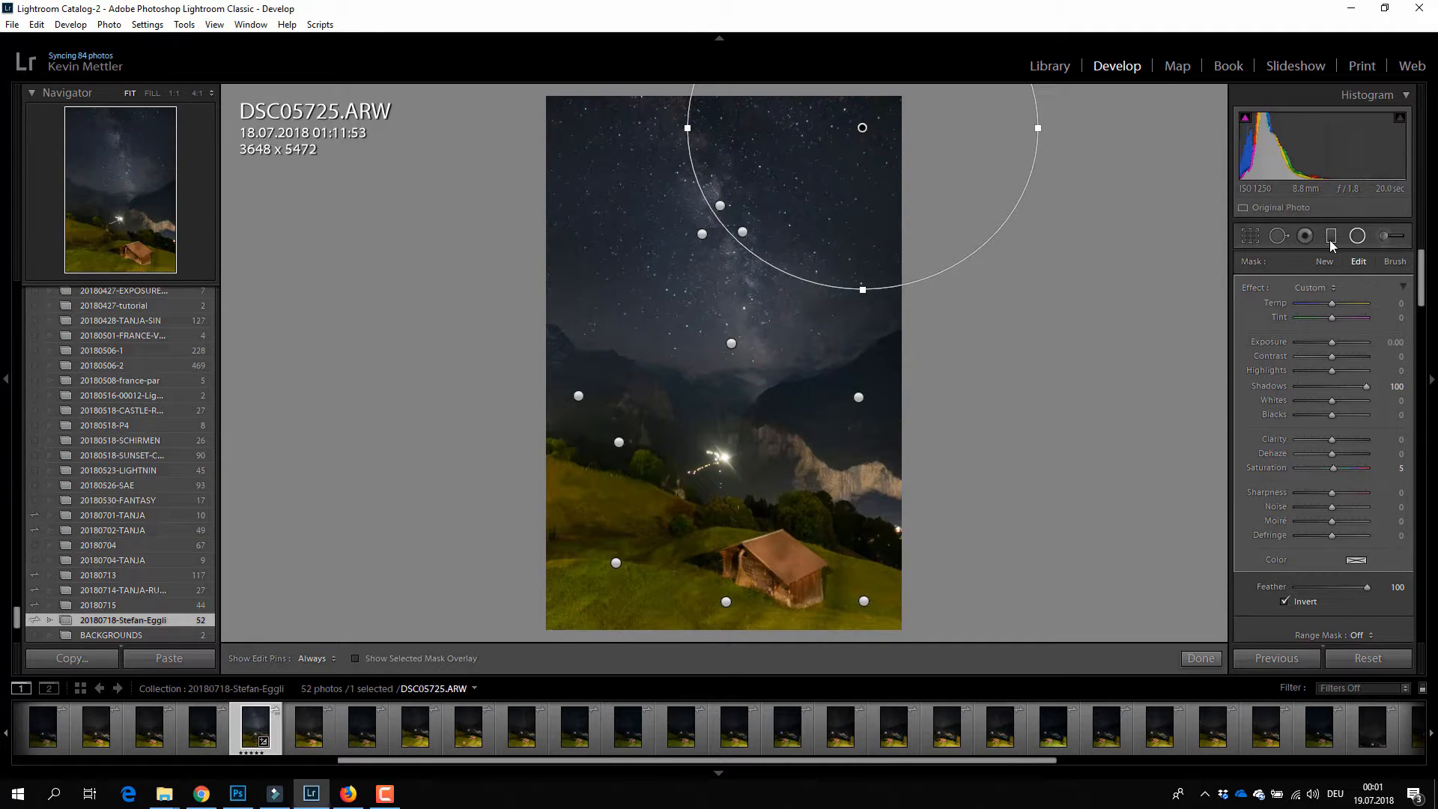
pyautogui.click(733, 345)
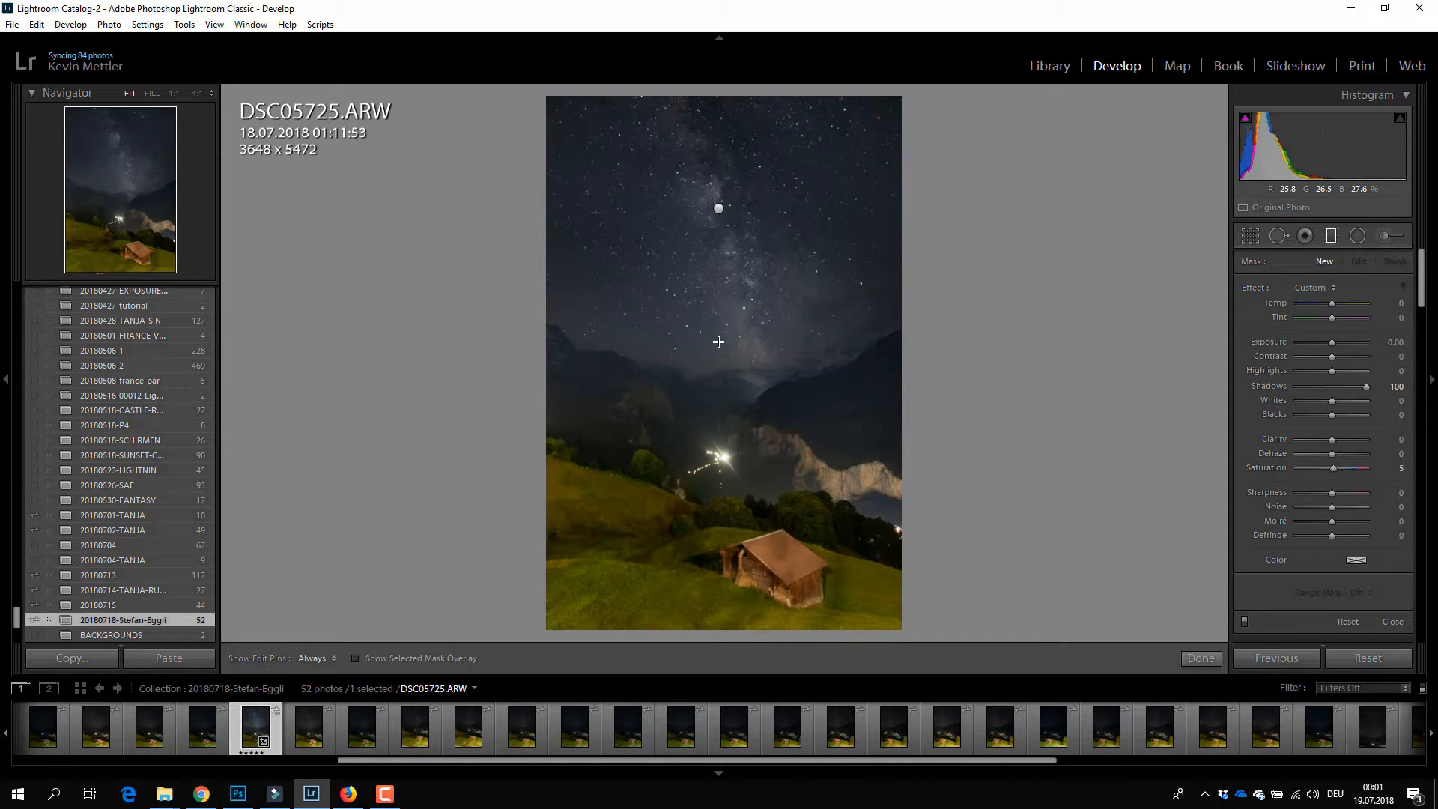
# Add a graduated filter over the sky that fades out around the mountain ridge, with Shadows 0 and Highlights raised slightly.
pyautogui.moveTo(718, 342); pyautogui.dragTo(717, 425)
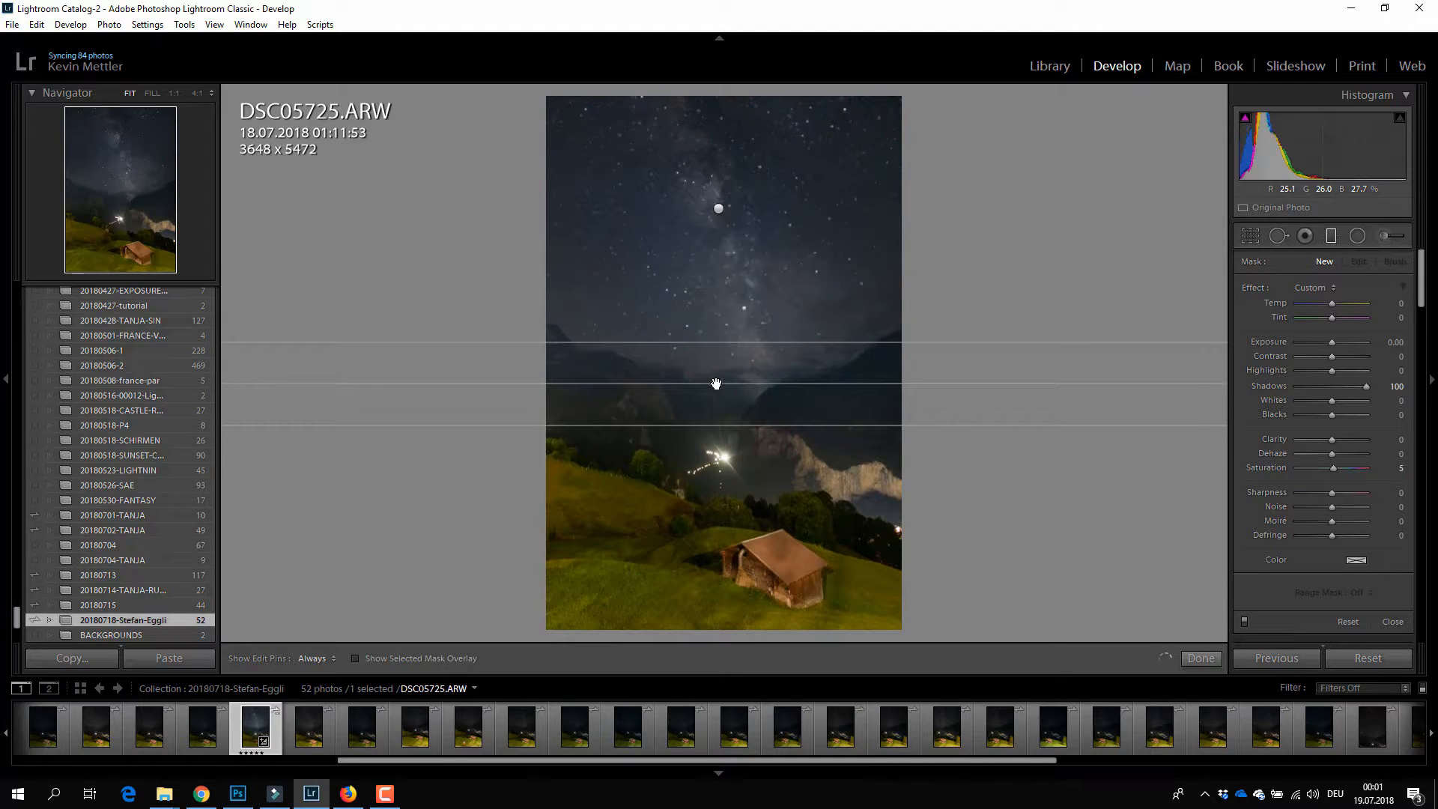
pyautogui.moveTo(716, 383); pyautogui.dragTo(719, 356)
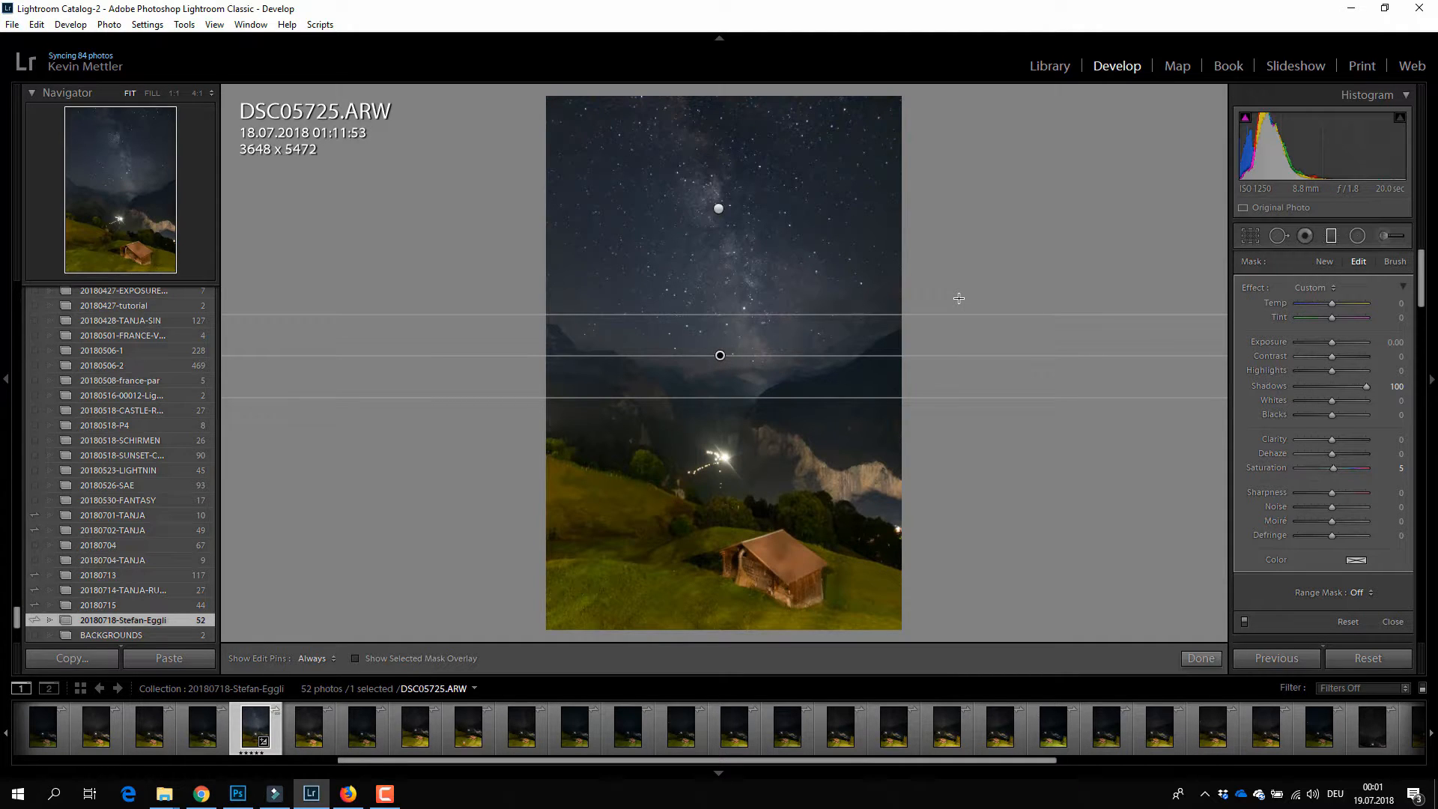
pyautogui.doubleClick(1270, 384)
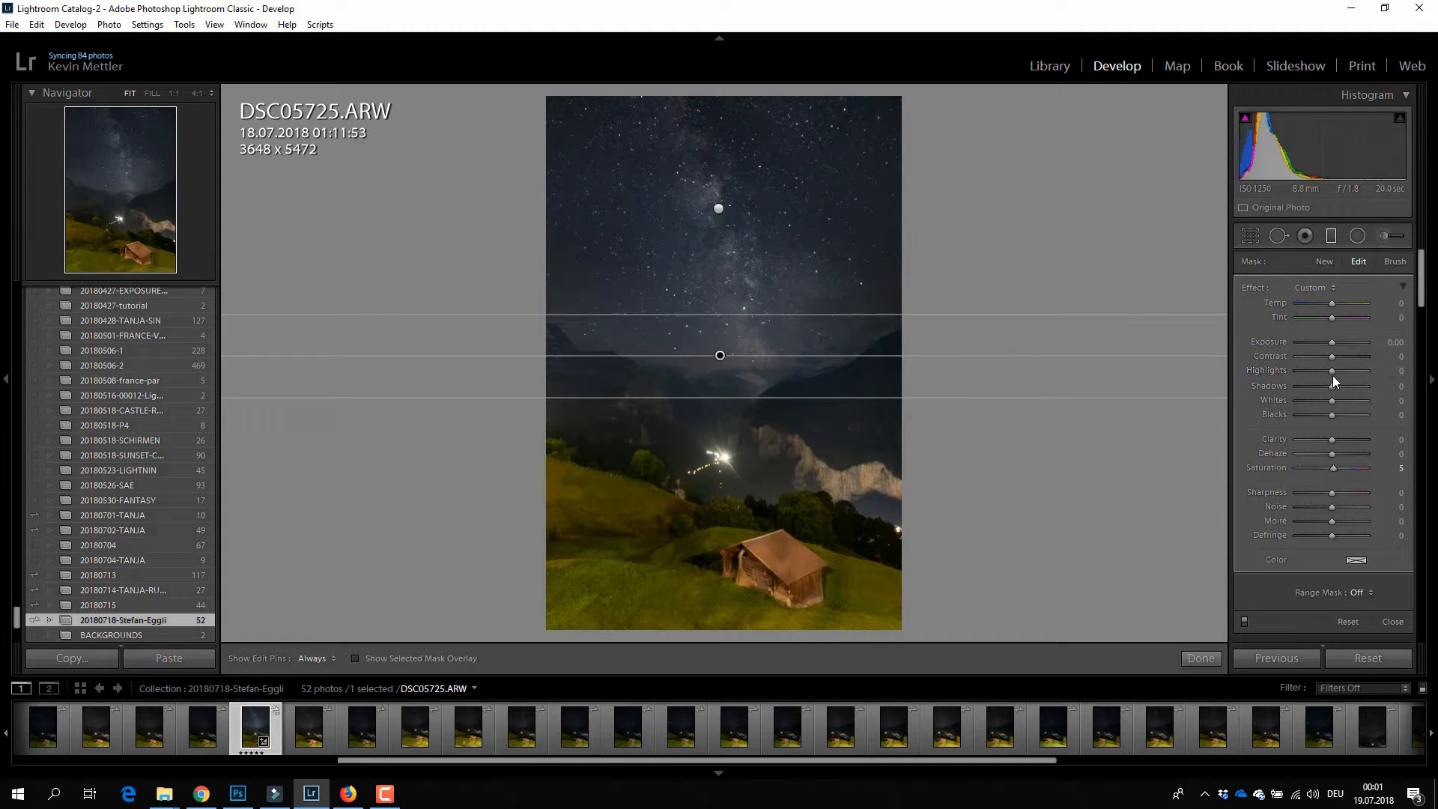
pyautogui.click(1363, 370)
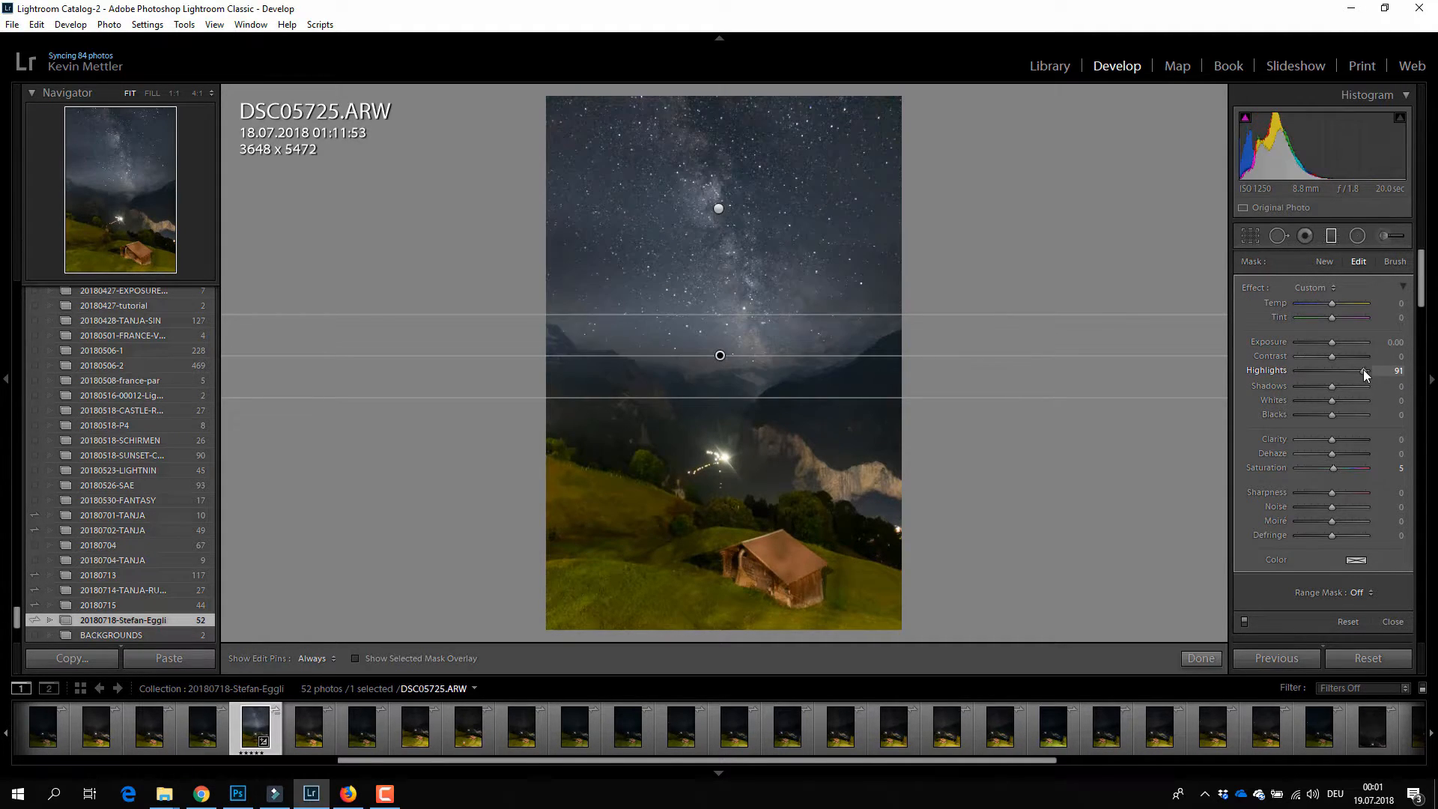
pyautogui.click(1349, 370)
pyautogui.moveTo(1349, 370); pyautogui.dragTo(1342, 371)
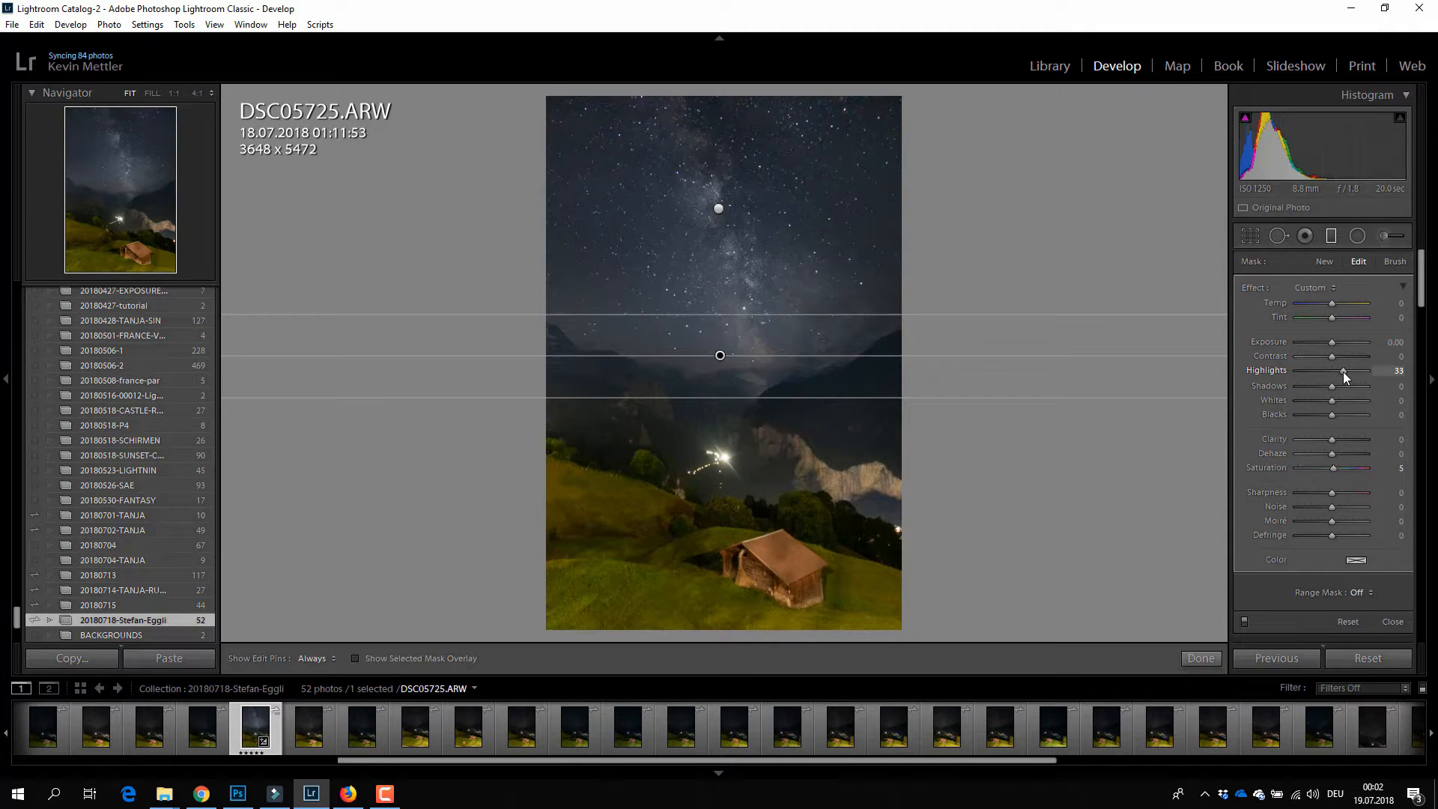
pyautogui.moveTo(1342, 371); pyautogui.dragTo(1337, 371)
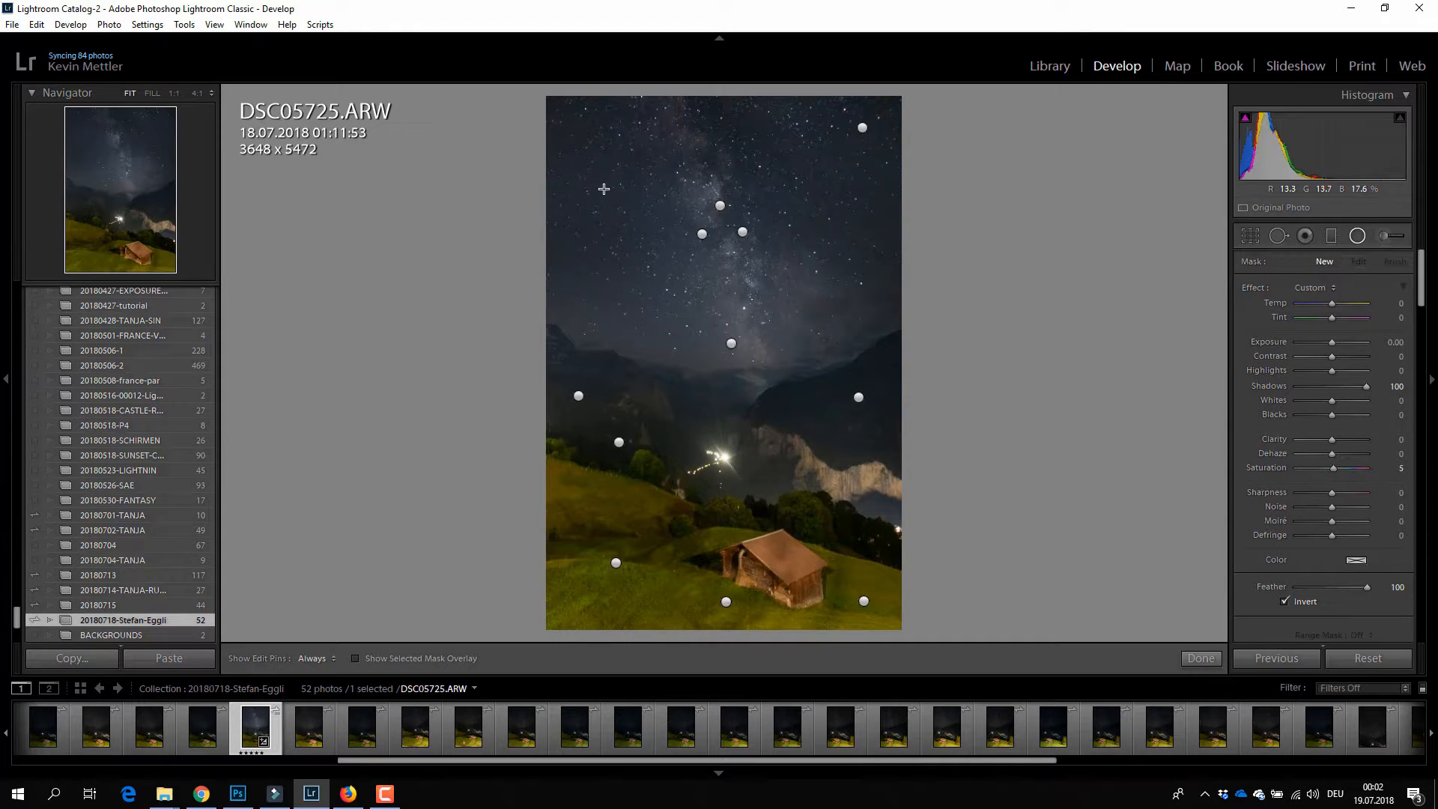
# Draw an elongated radial filter over the left part of the sky, tilt it along the Milky Way and narrow it slightly.
pyautogui.moveTo(605, 259); pyautogui.dragTo(733, 440)
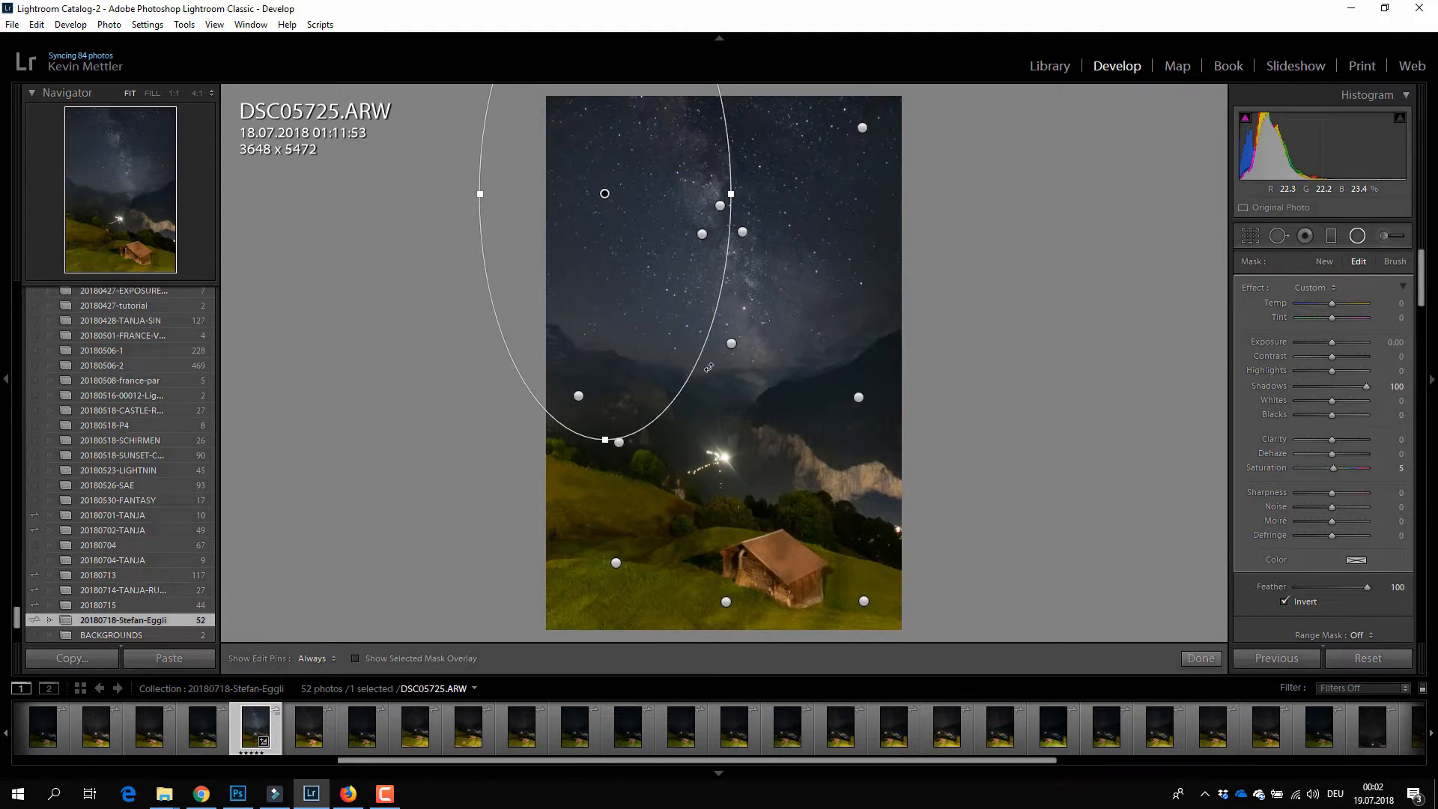
pyautogui.moveTo(708, 367); pyautogui.dragTo(760, 344)
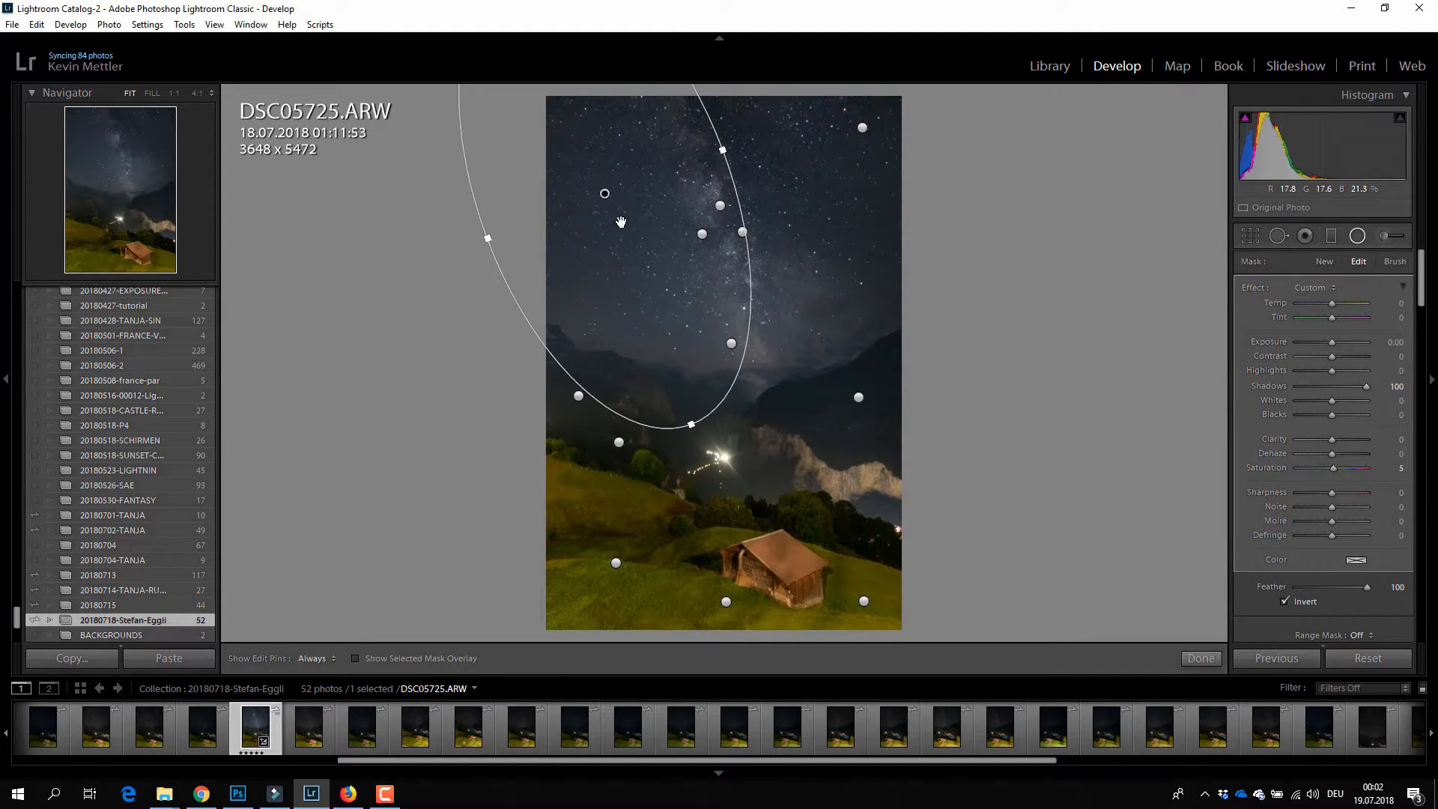
pyautogui.moveTo(604, 194)
pyautogui.mouseDown()
pyautogui.moveTo(608, 234)
pyautogui.moveTo(602, 198)
pyautogui.mouseUp()
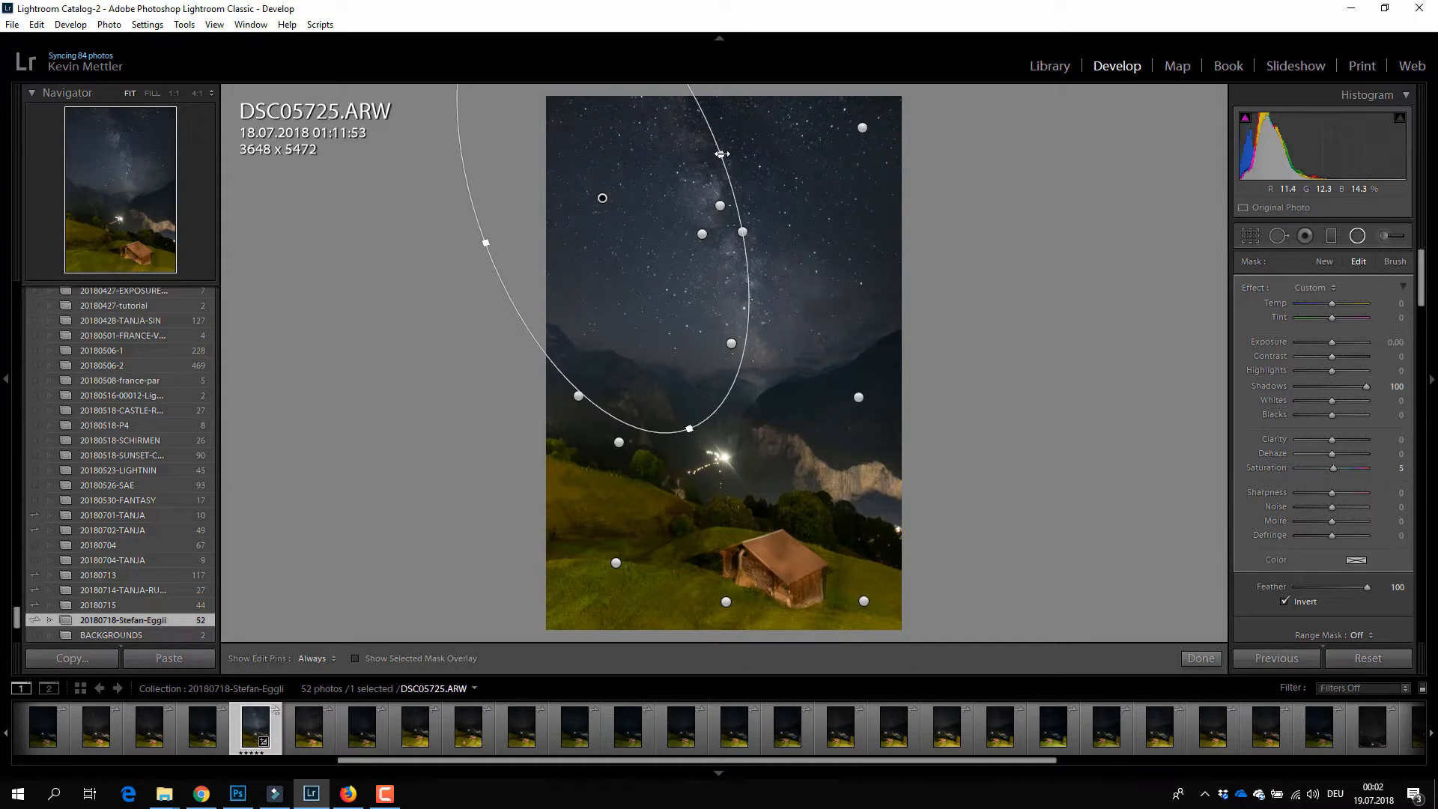
pyautogui.moveTo(720, 154); pyautogui.dragTo(706, 160)
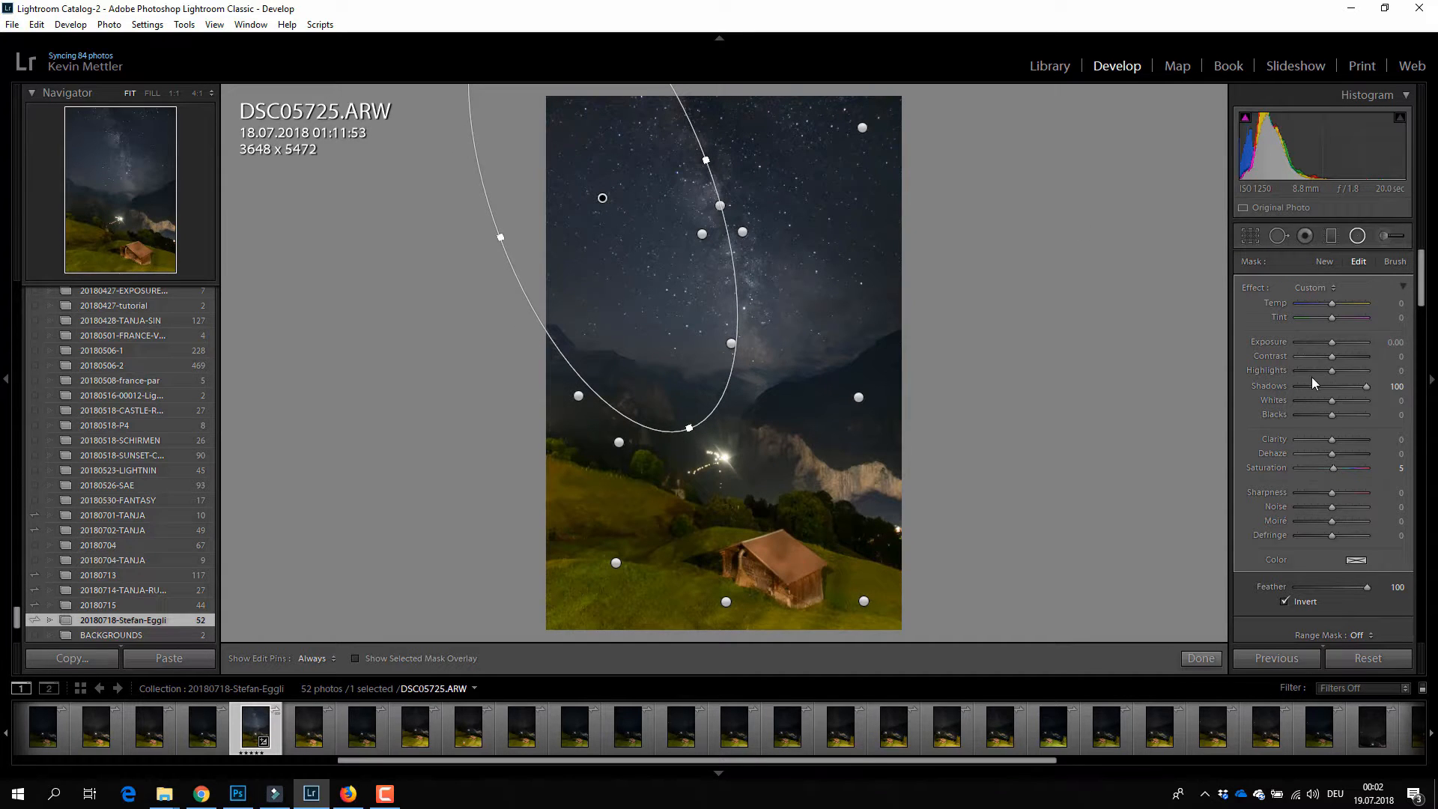
# Set the left sky filter's Shadows to 0 and Contrast to 37, and extend its lower end to the village lights.
pyautogui.doubleClick(1276, 388)
pyautogui.click(1340, 358)
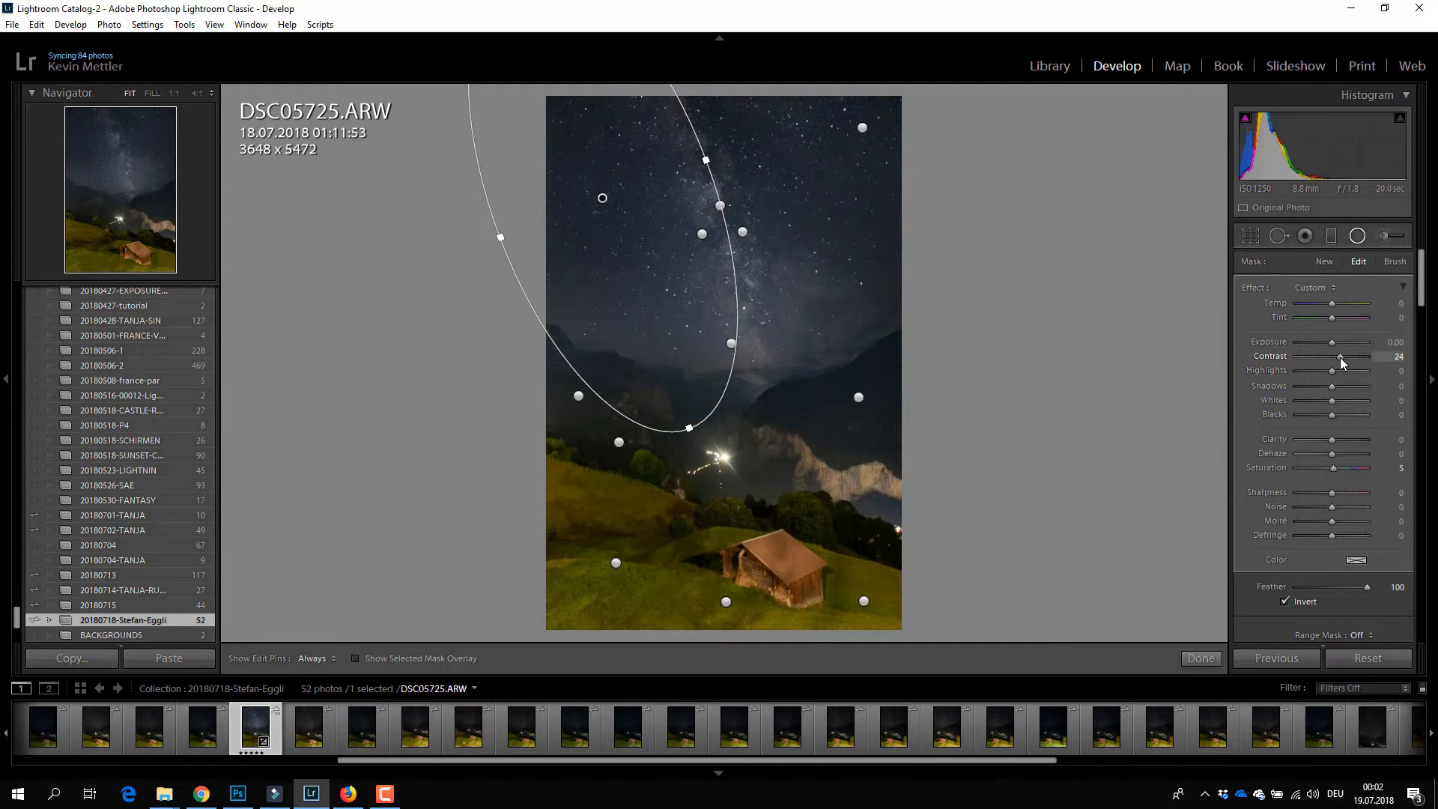
pyautogui.moveTo(1343, 357); pyautogui.dragTo(1345, 357)
pyautogui.moveTo(690, 429); pyautogui.dragTo(693, 474)
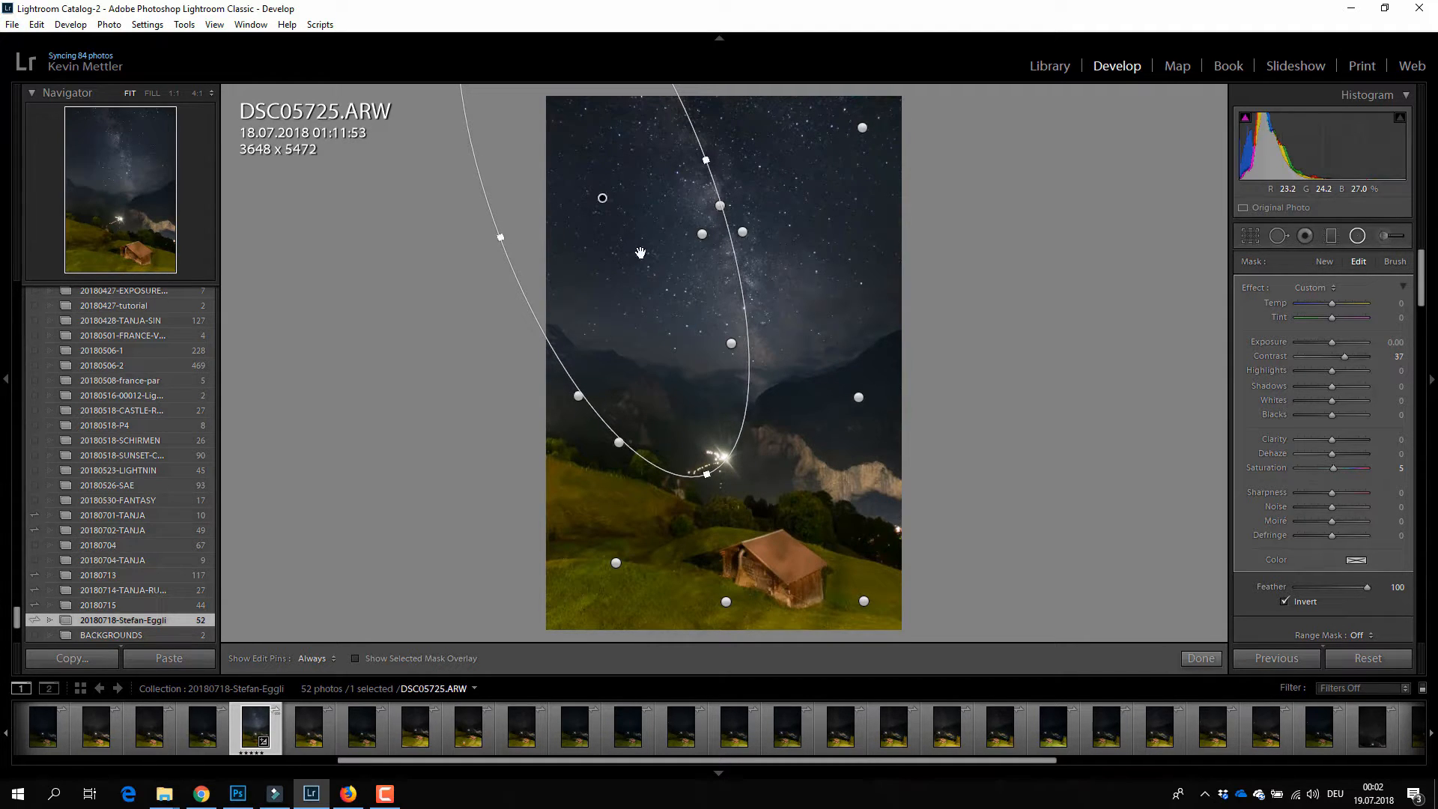
# Duplicate the left sky filter, move the copy to the right of the Milky Way and rotate it slightly.
pyautogui.rightClick(604, 199)
pyautogui.click(685, 224)
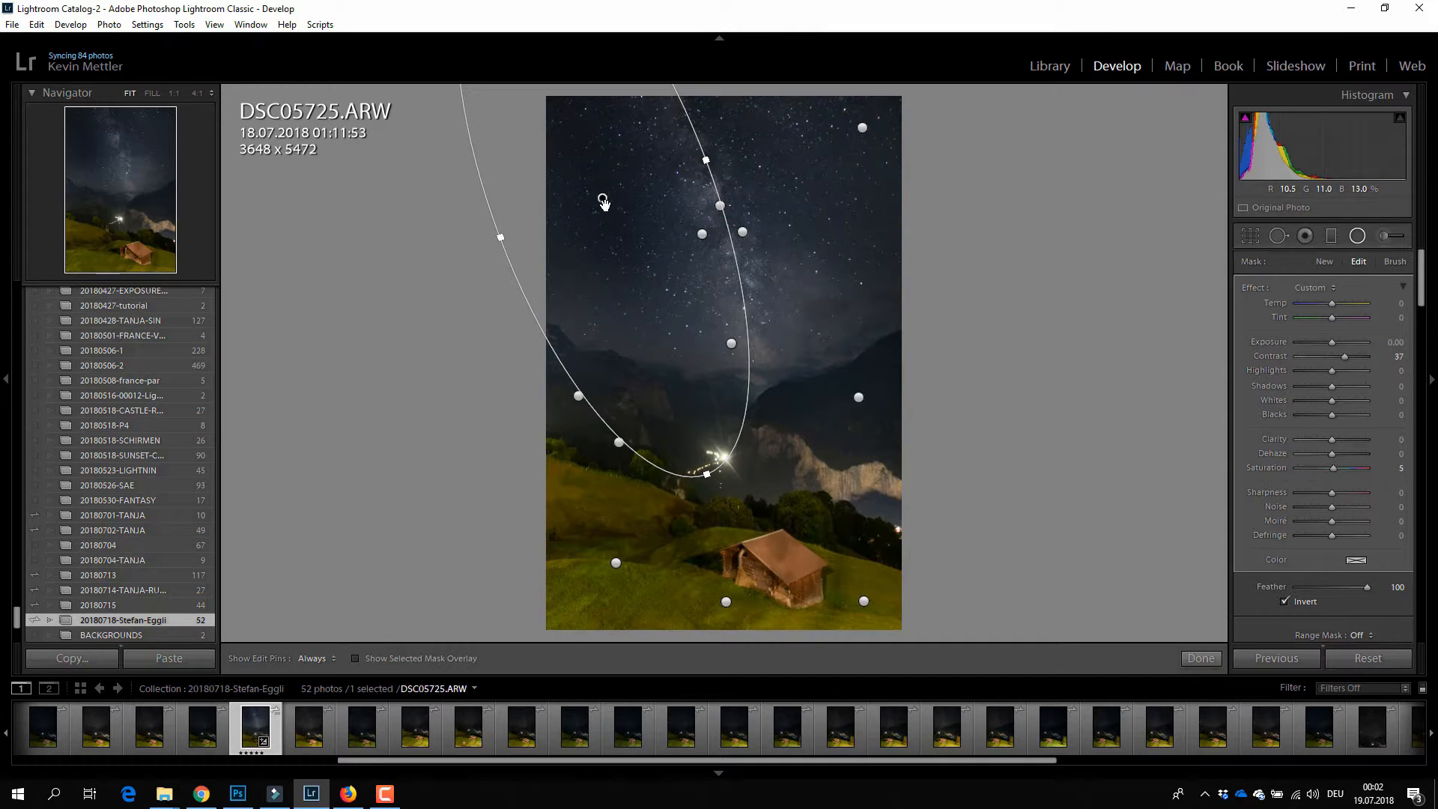
pyautogui.moveTo(602, 199); pyautogui.dragTo(828, 167)
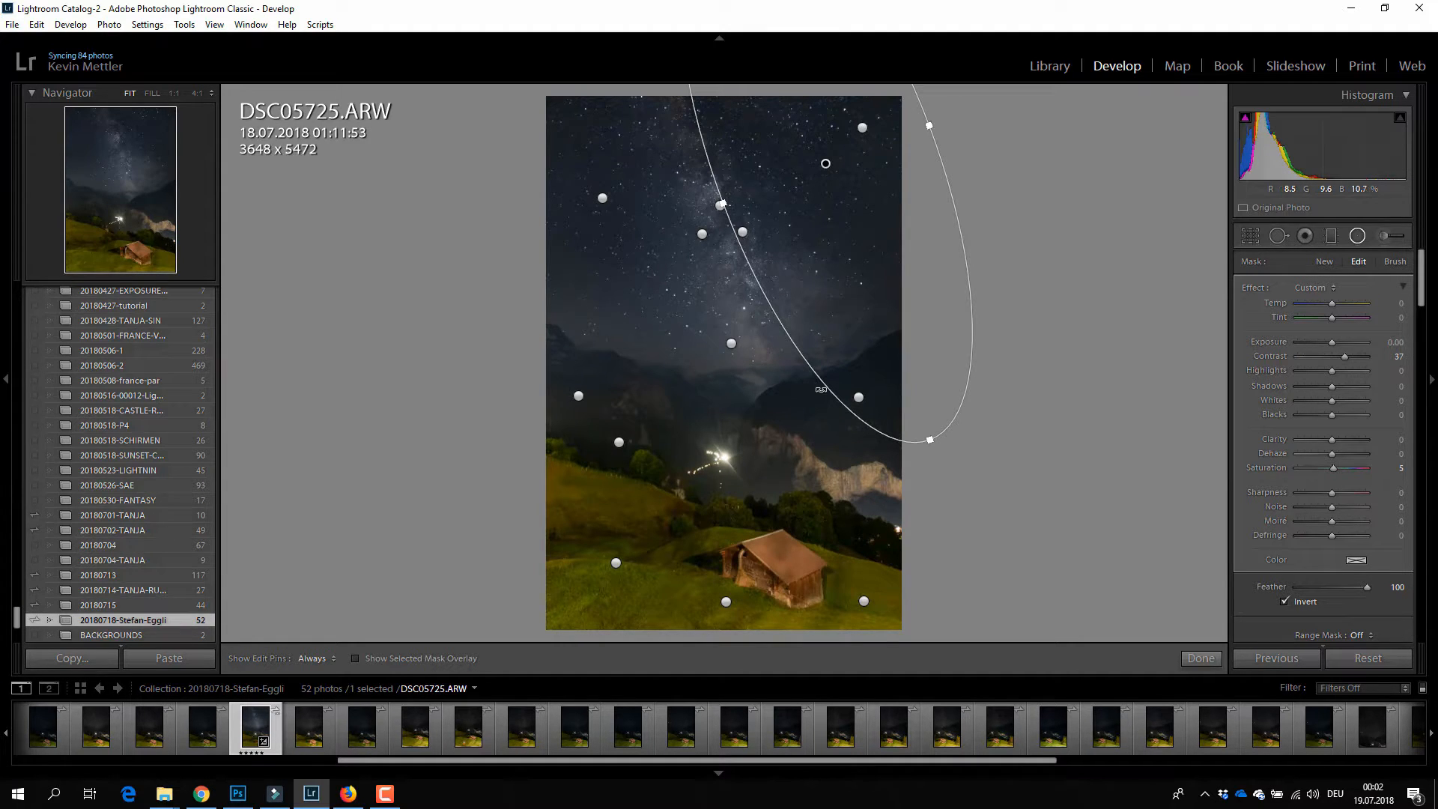
pyautogui.moveTo(824, 390); pyautogui.dragTo(847, 387)
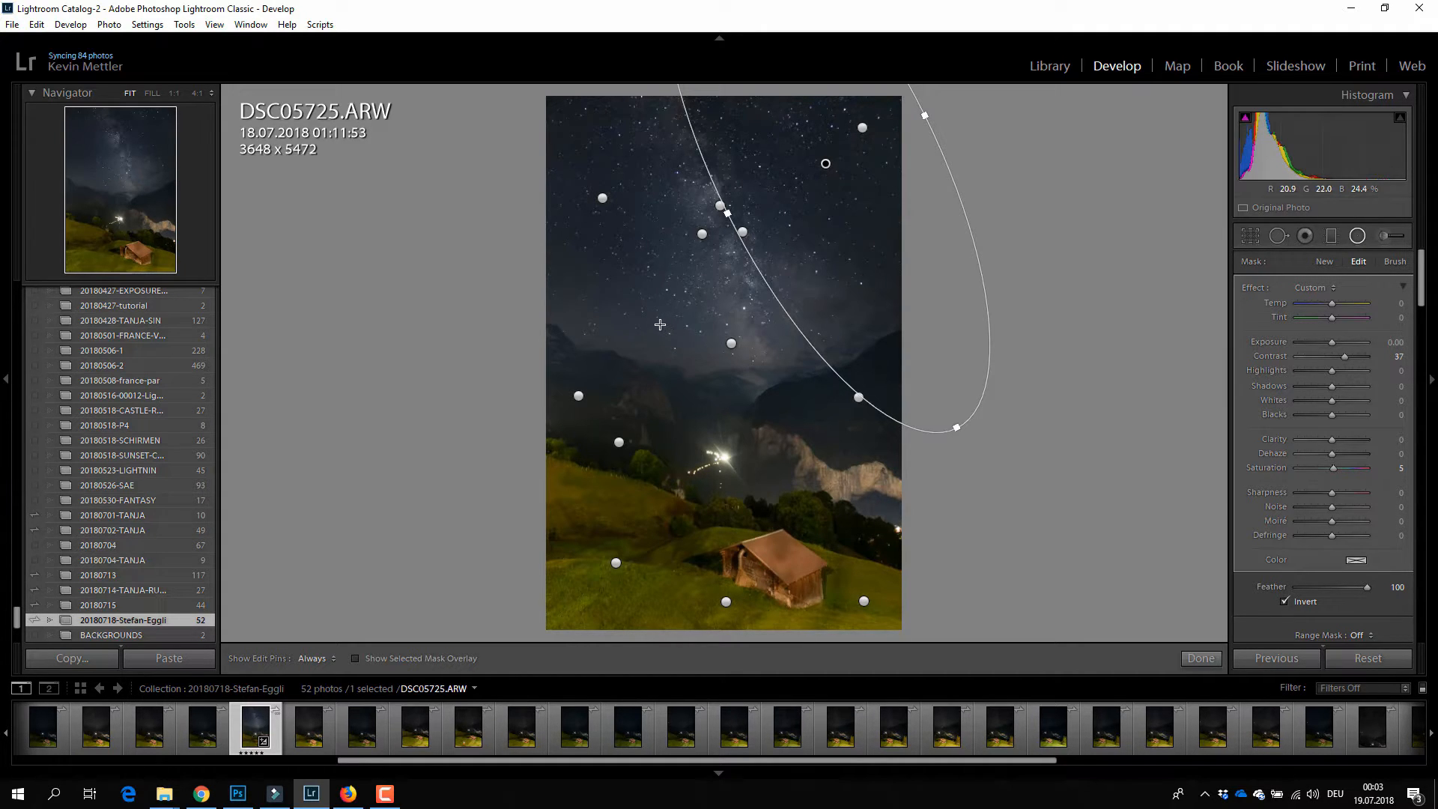
# Draw a radial filter over the lower-left sky beside the Milky Way with Shadows 0 and Exposure −0.26.
pyautogui.moveTo(658, 324); pyautogui.dragTo(728, 411)
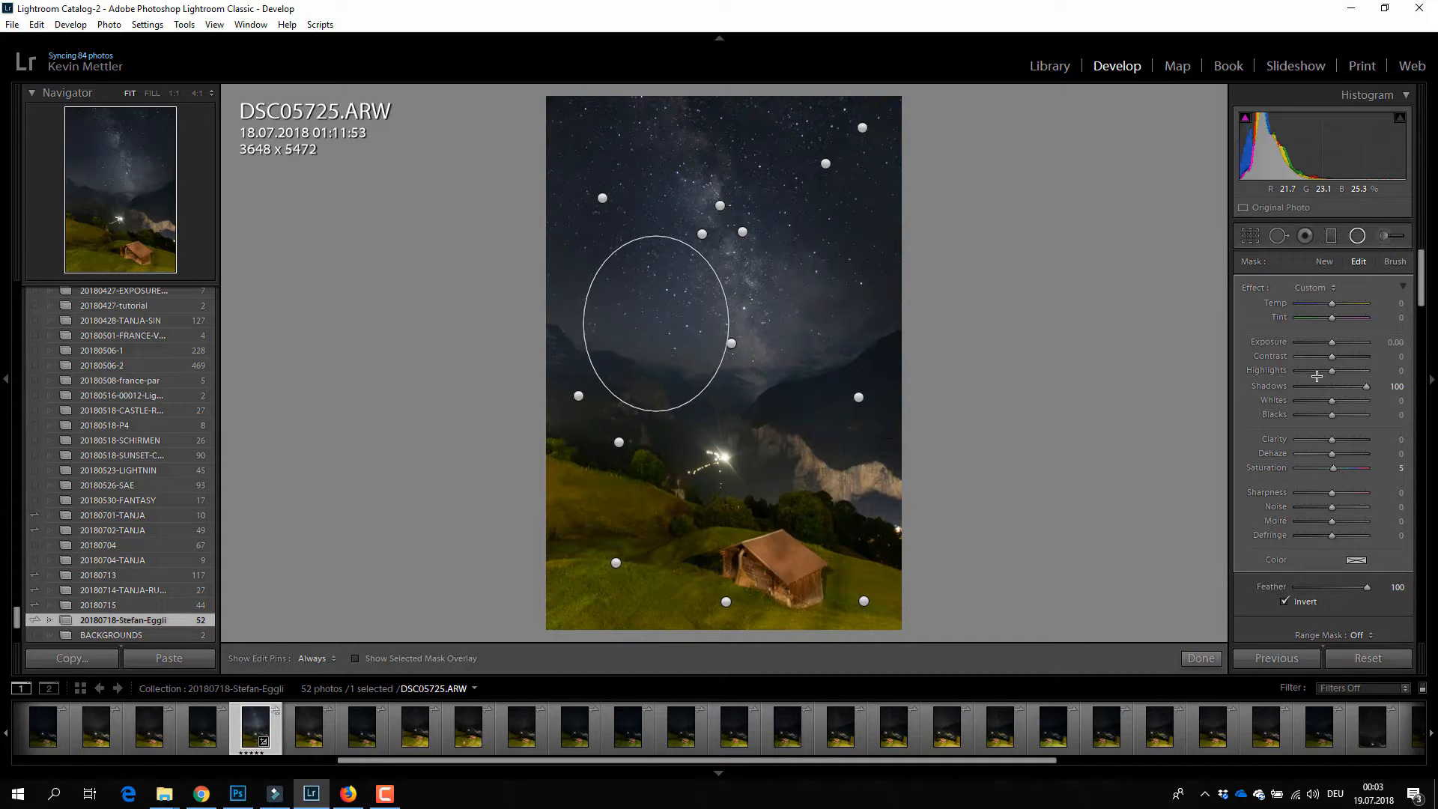
pyautogui.moveTo(1331, 343); pyautogui.dragTo(1330, 343)
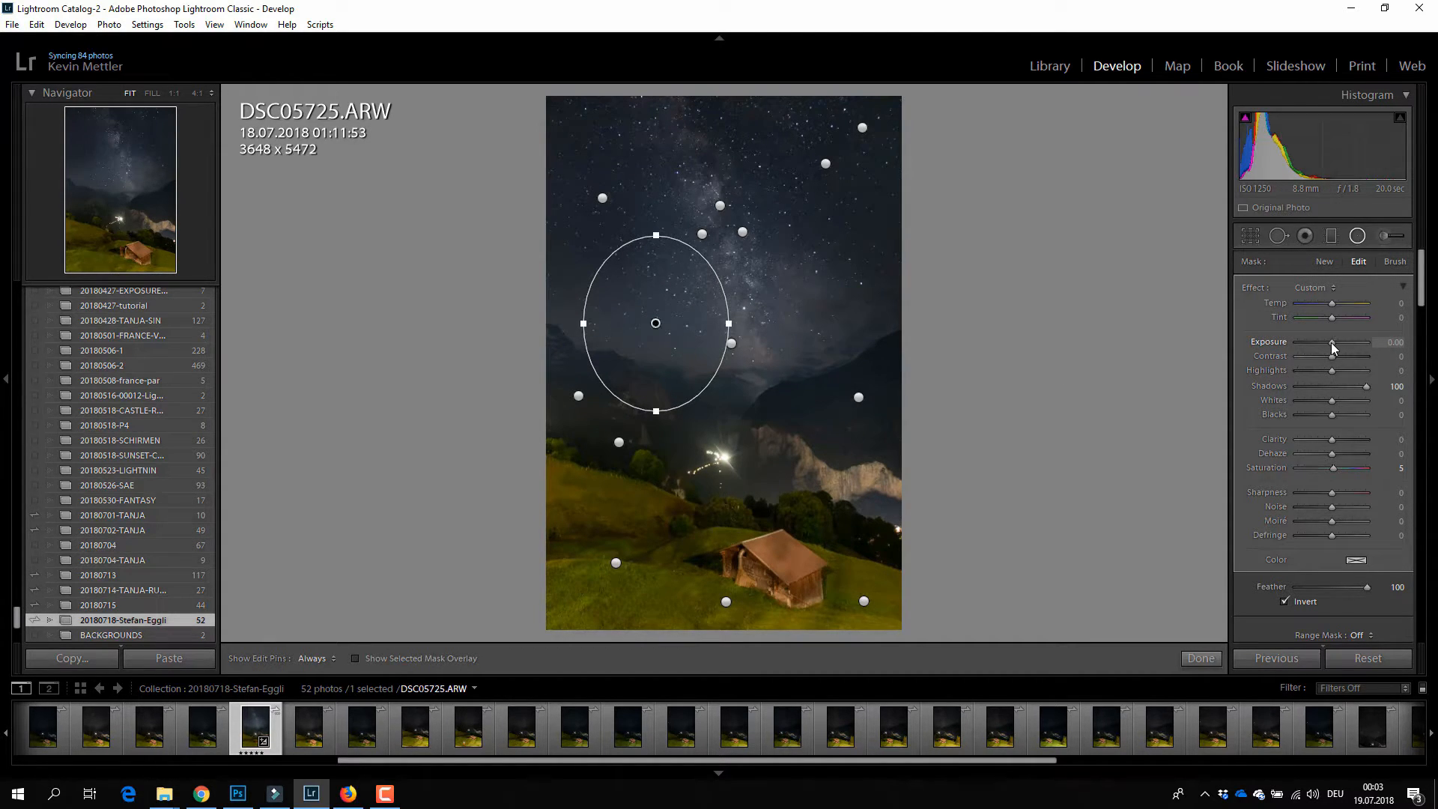
pyautogui.doubleClick(1275, 385)
pyautogui.moveTo(1335, 343); pyautogui.dragTo(1328, 343)
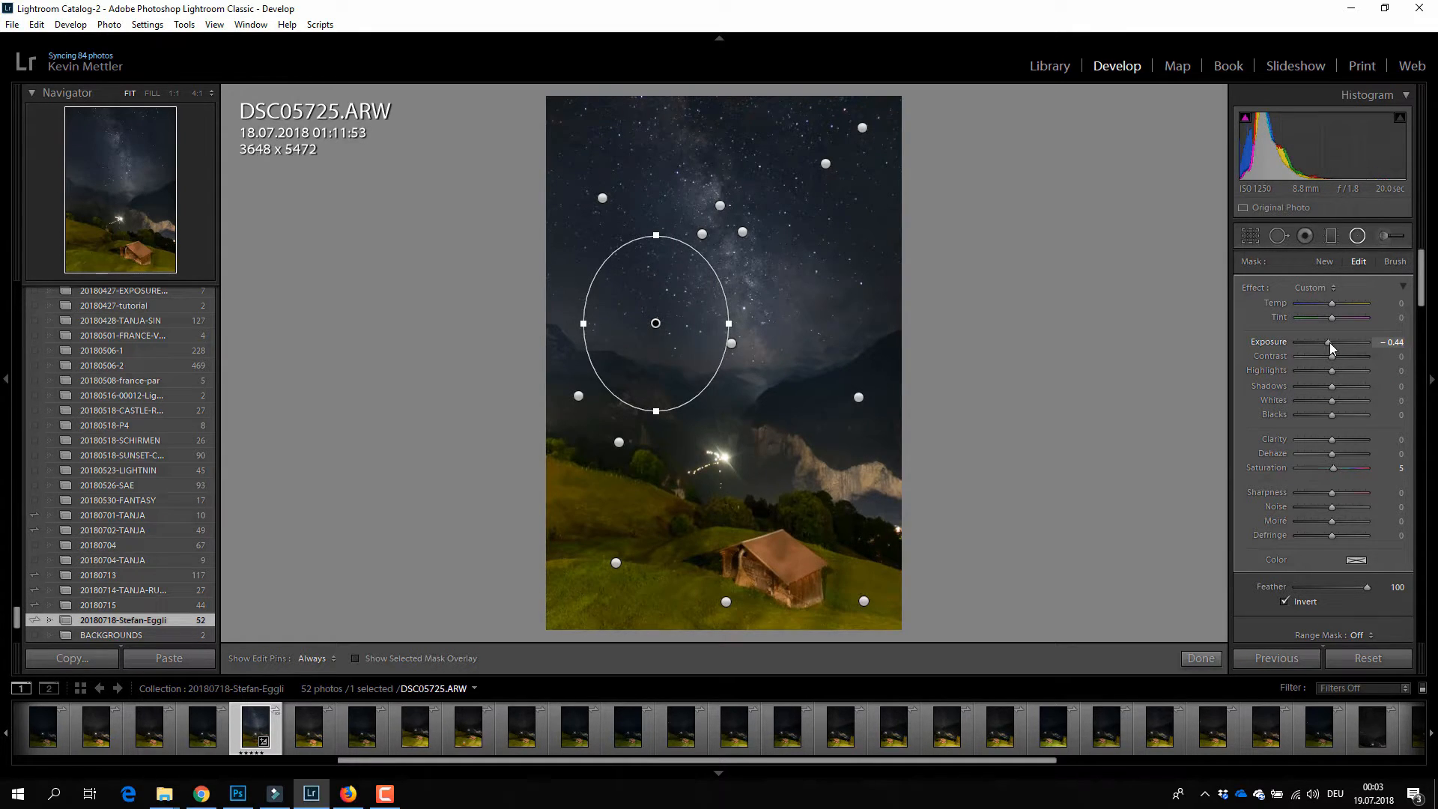
pyautogui.moveTo(1330, 344); pyautogui.dragTo(1331, 343)
# Widen the lower-left sky filter, shift it slightly left and tilt it to follow the mountain slope.
pyautogui.moveTo(812, 325); pyautogui.dragTo(813, 323)
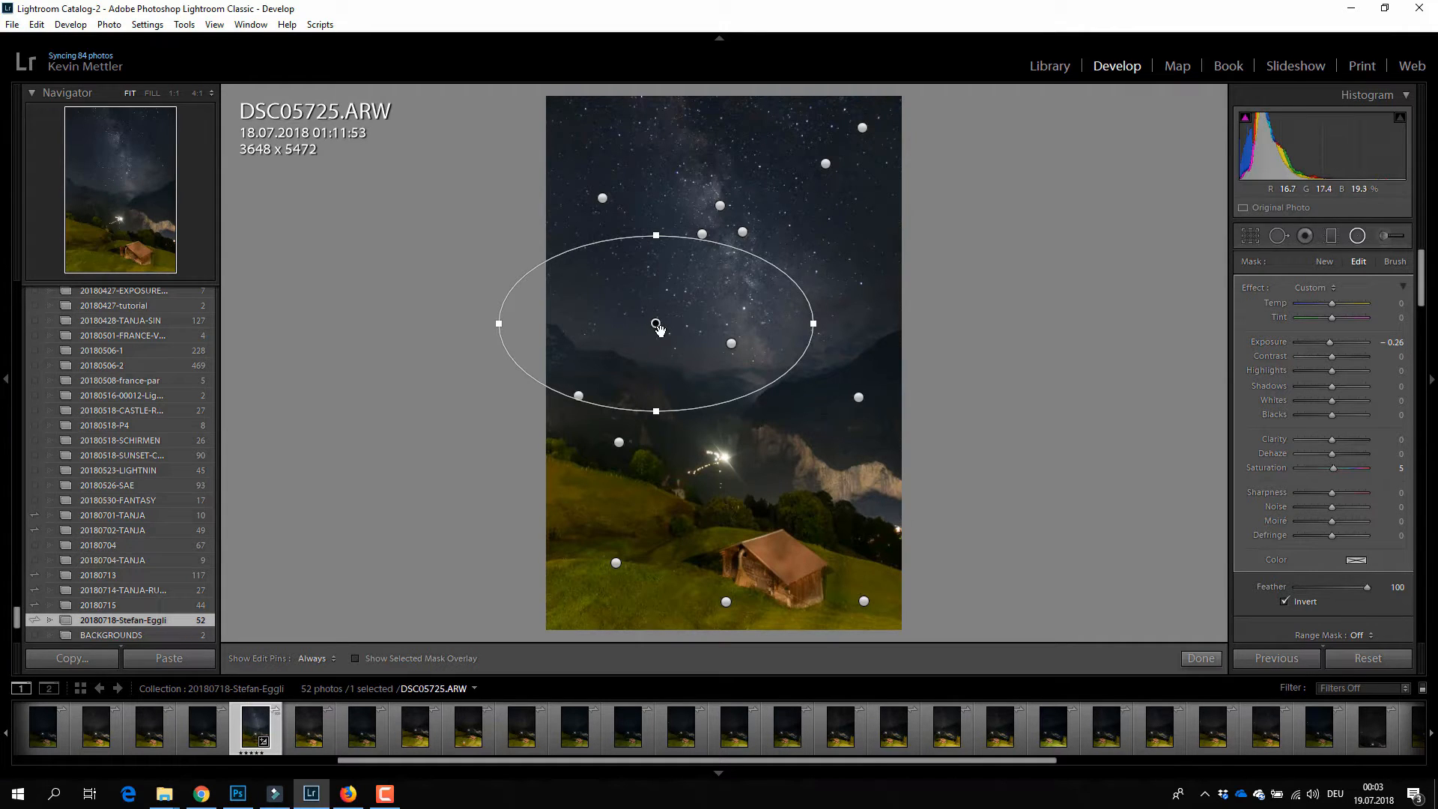
pyautogui.moveTo(635, 327); pyautogui.dragTo(613, 327)
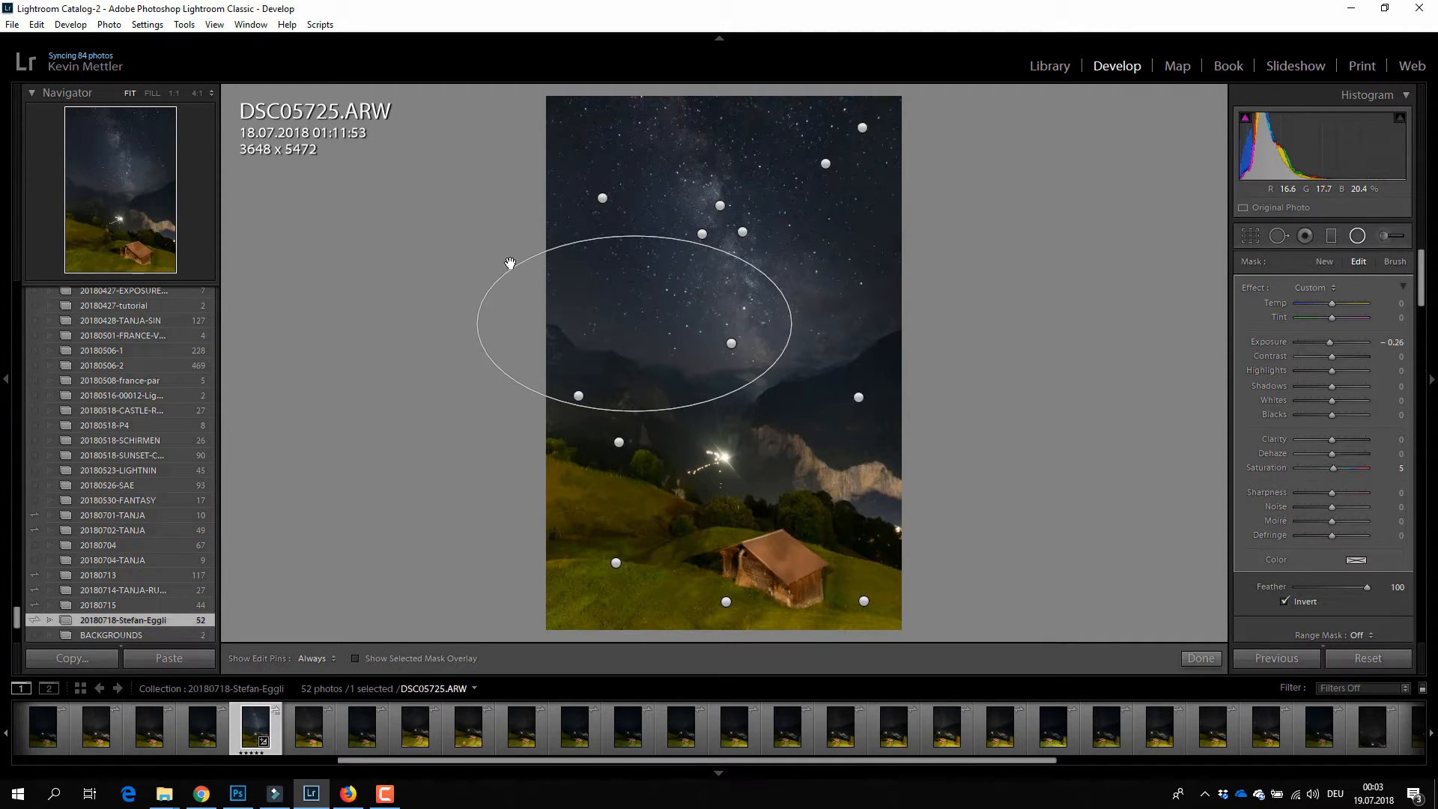
pyautogui.moveTo(519, 257); pyautogui.dragTo(527, 245)
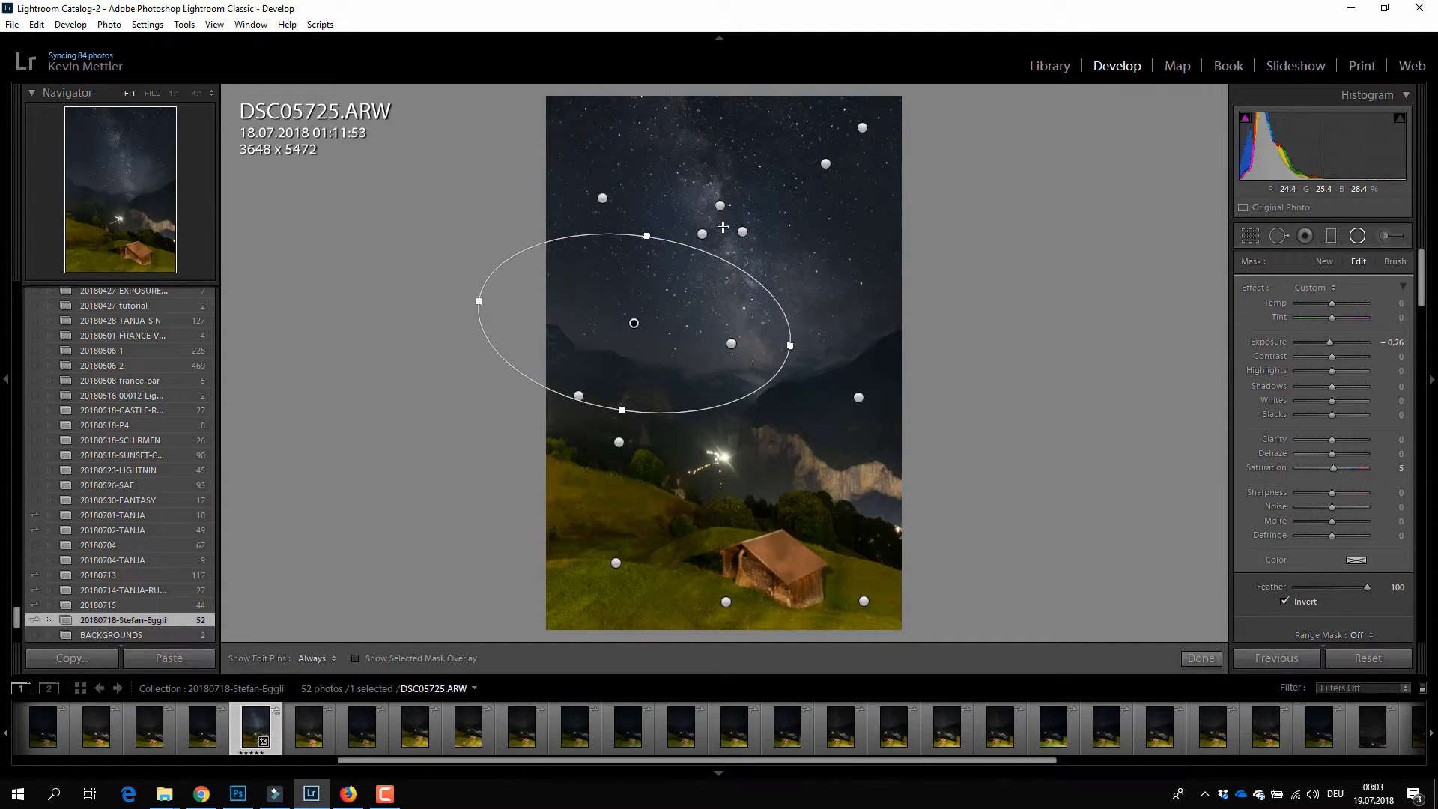
# Set Contrast to 52 and Highlights to 100 on the tilted Milky Way radial filter, and adjust its rotation slightly.
pyautogui.click(719, 205)
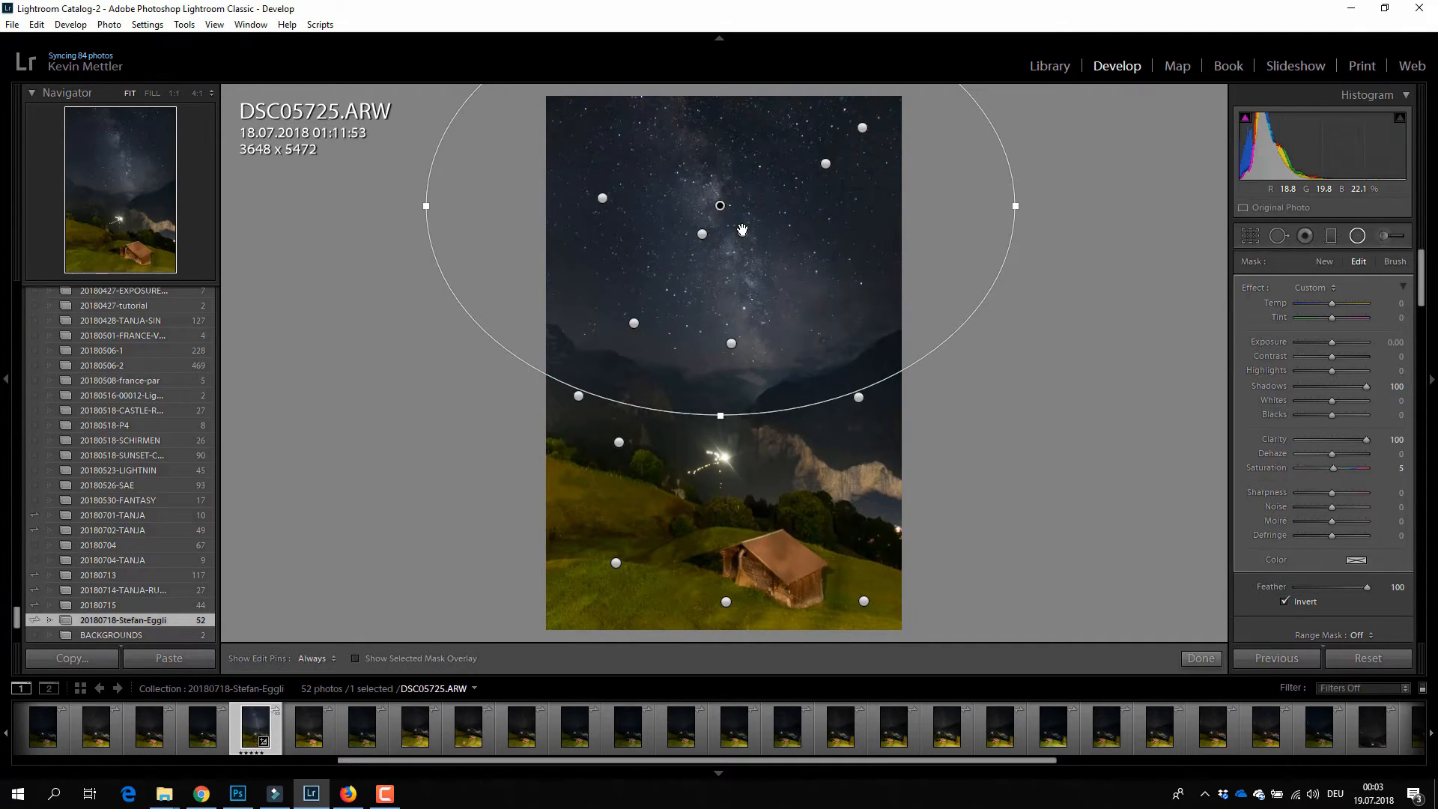
pyautogui.click(741, 234)
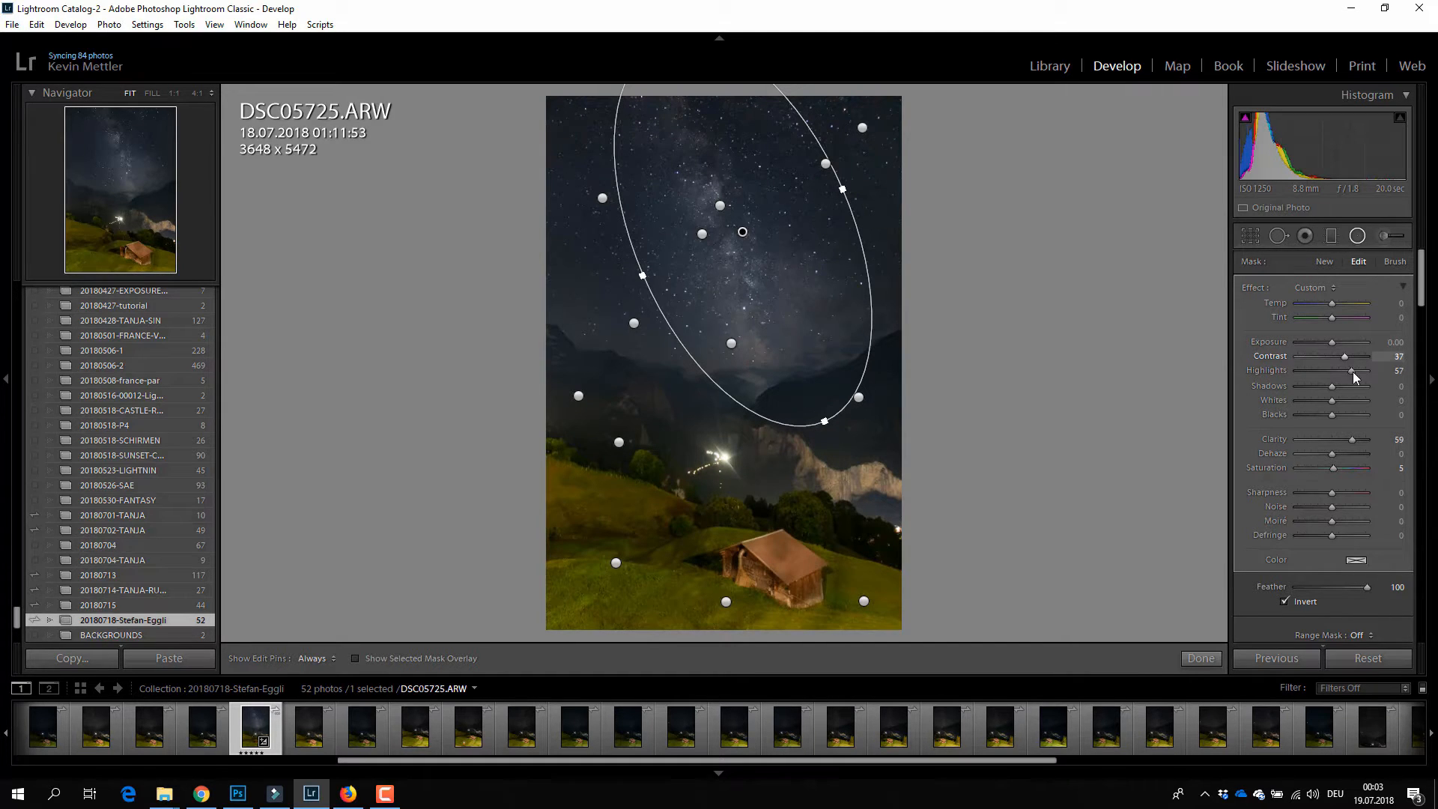
pyautogui.moveTo(1345, 358); pyautogui.dragTo(1367, 371)
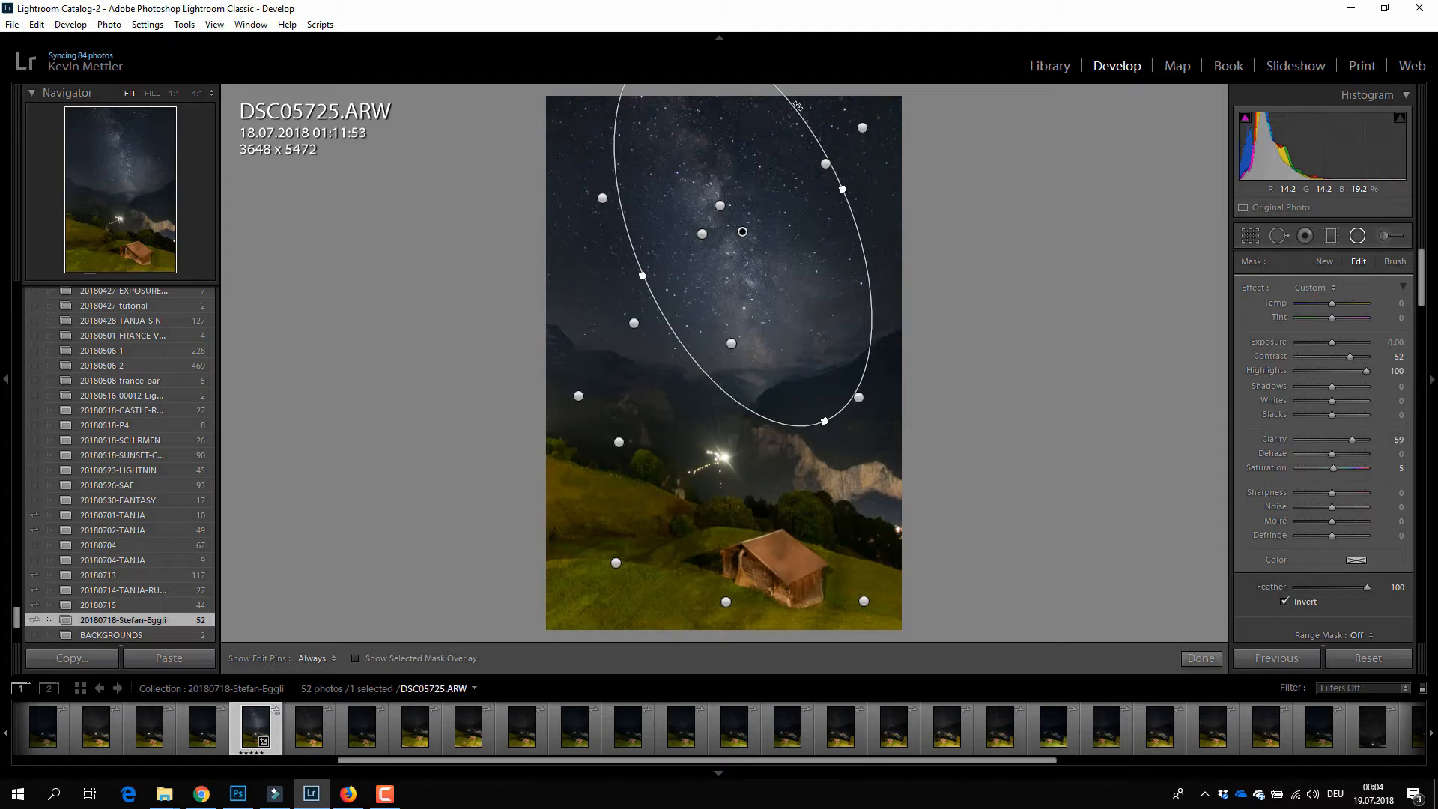
pyautogui.moveTo(797, 106); pyautogui.dragTo(803, 107)
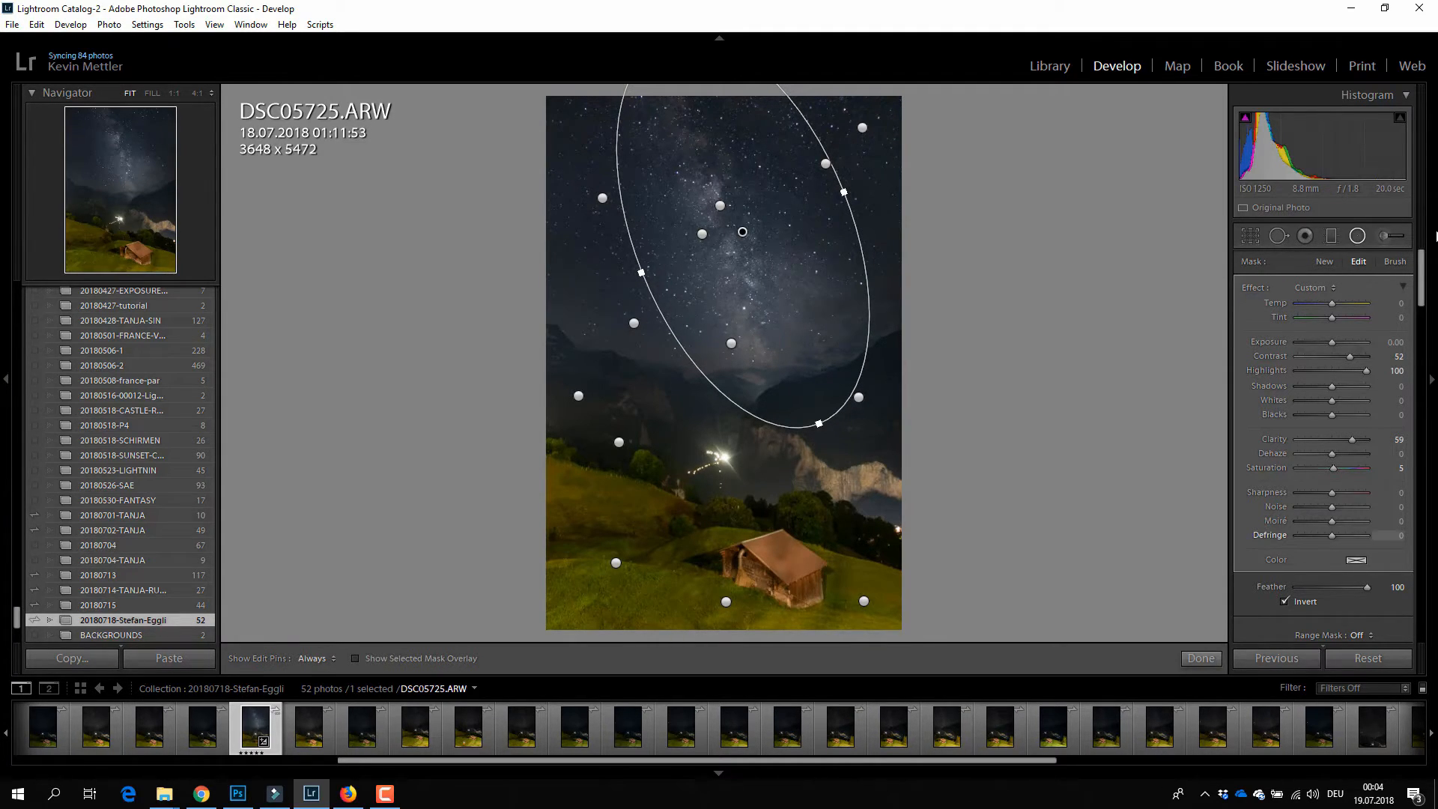
# Finish editing the radial filters and compare the photo before and after side by side.
pyautogui.click(1356, 238)
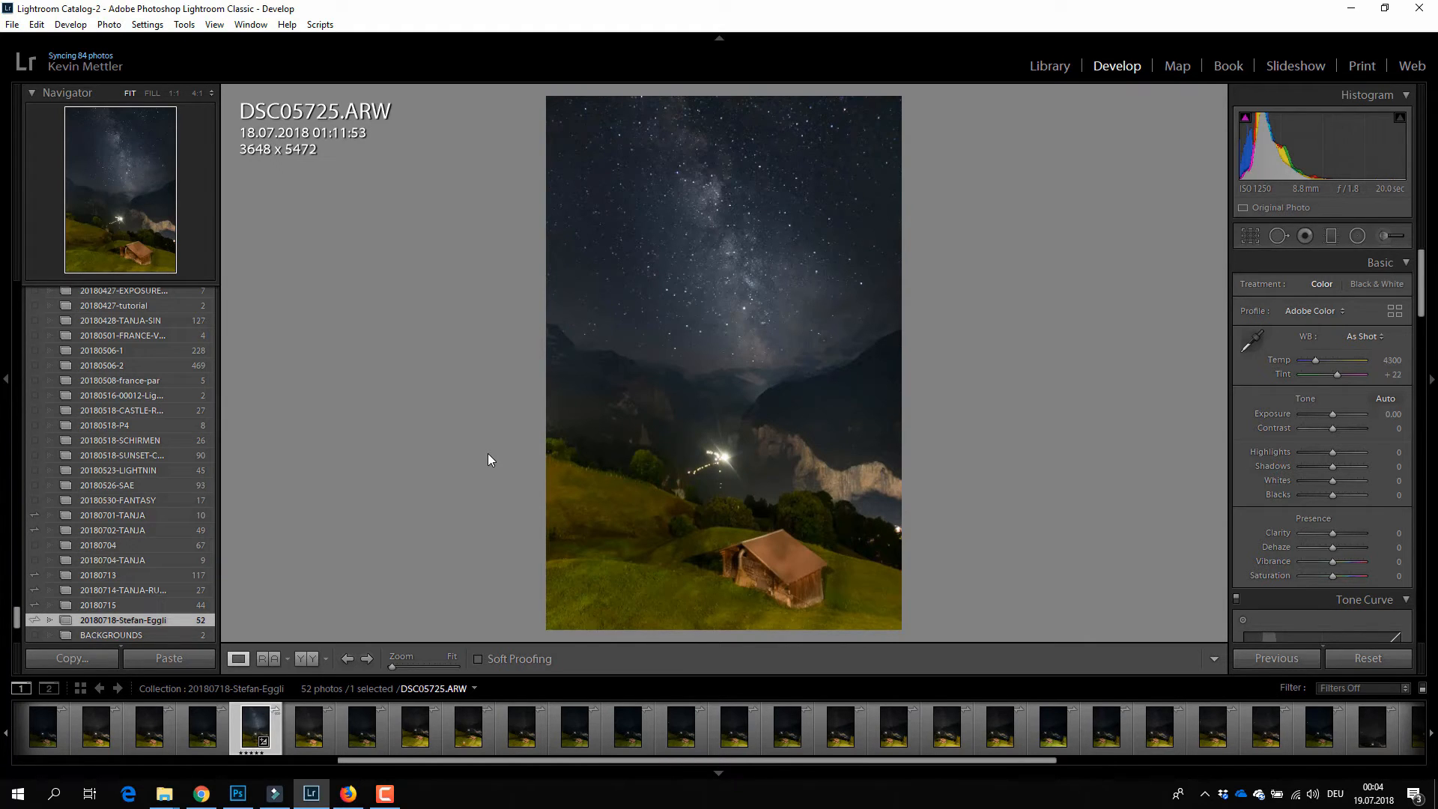
pyautogui.click(306, 658)
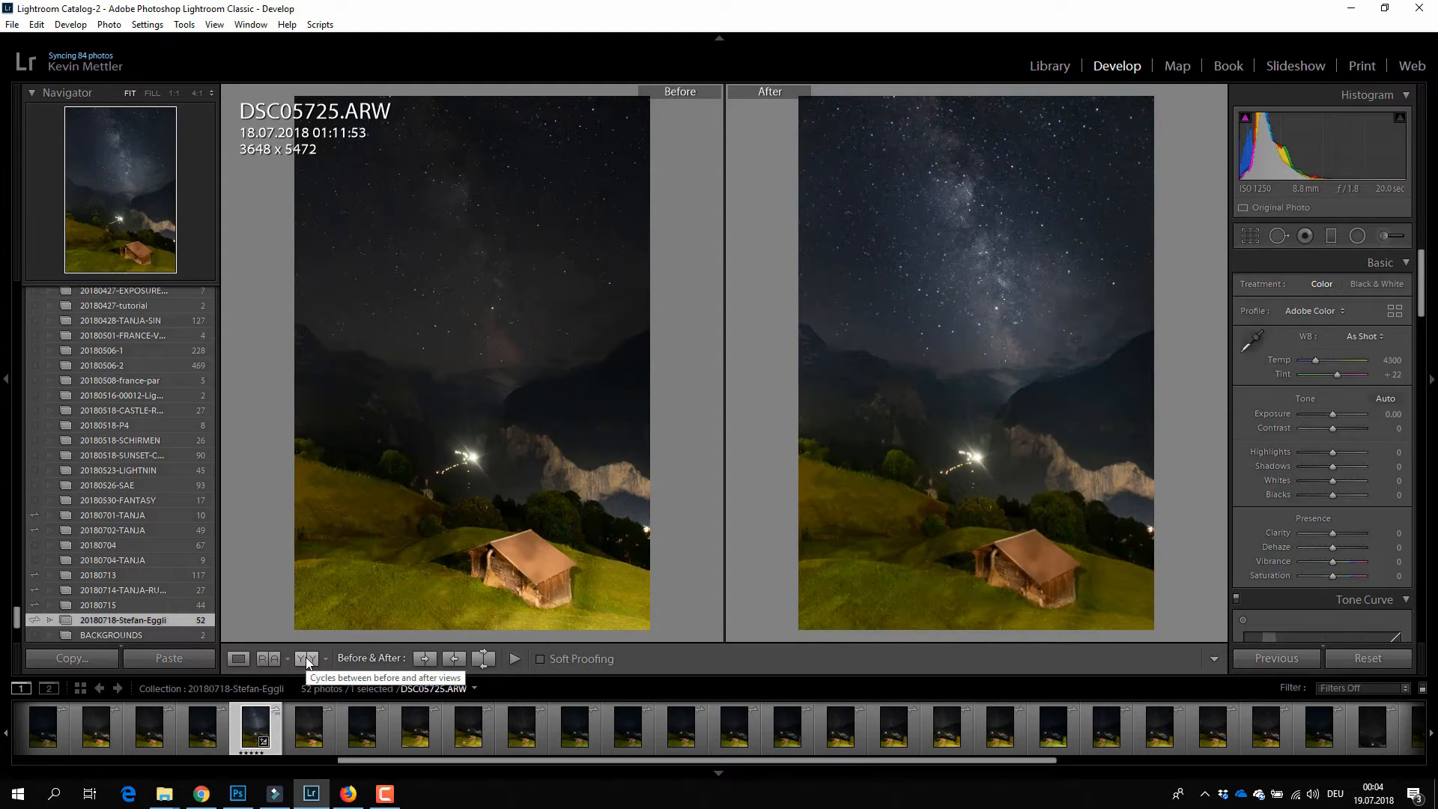